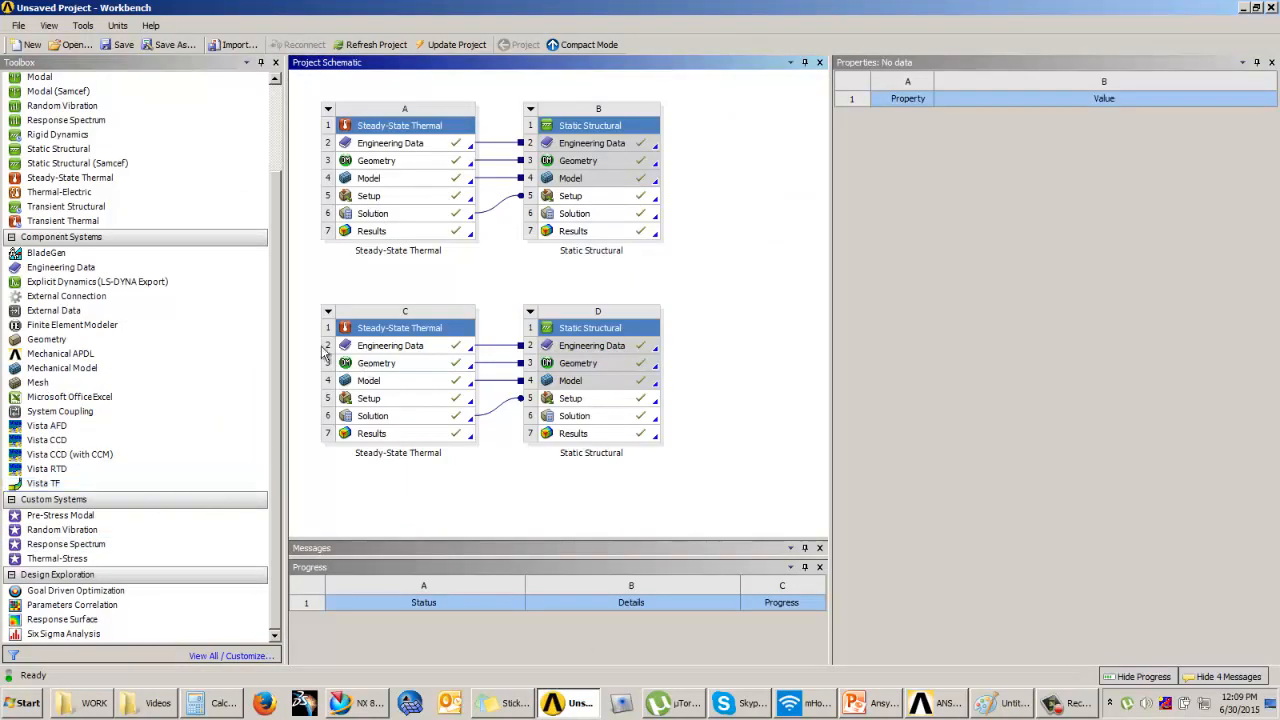
# Step: Add a Thermal-Stress custom system to the project schematic below the two existing pairs of linked systems
pyautogui.click(86, 560)
pyautogui.moveTo(86, 560); pyautogui.dragTo(453, 508)
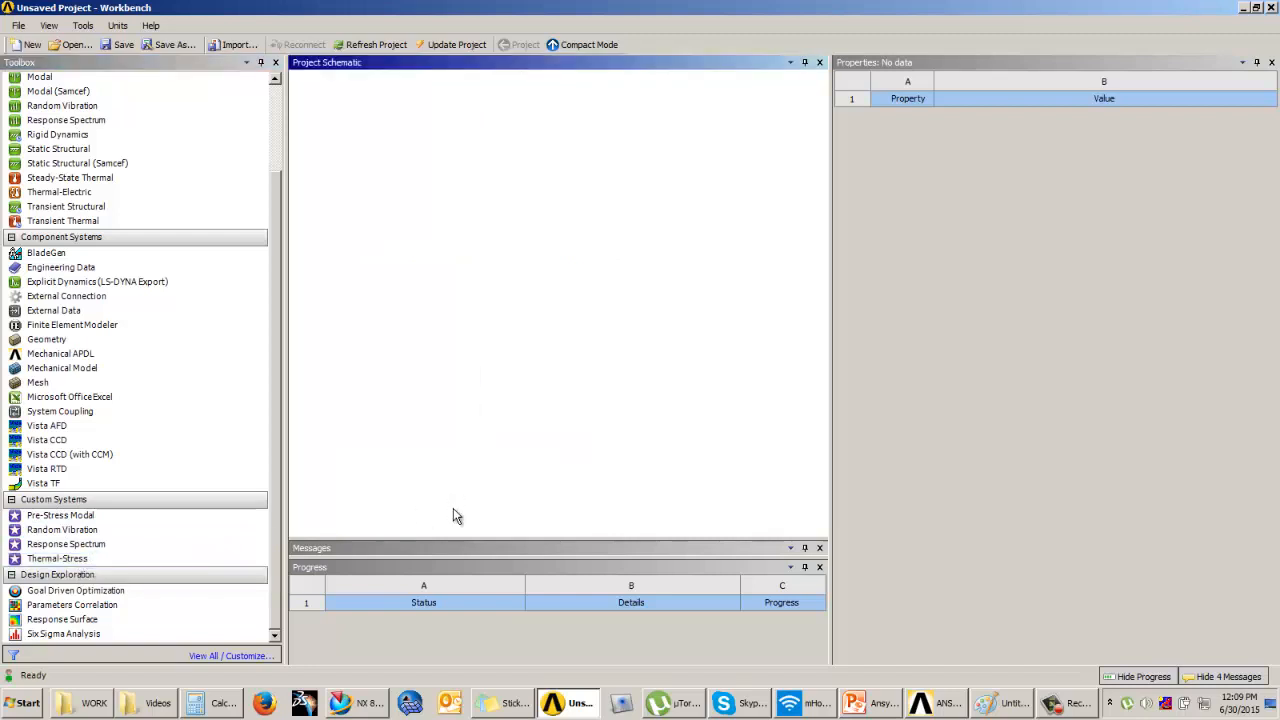
pyautogui.moveTo(819, 321); pyautogui.dragTo(820, 466)
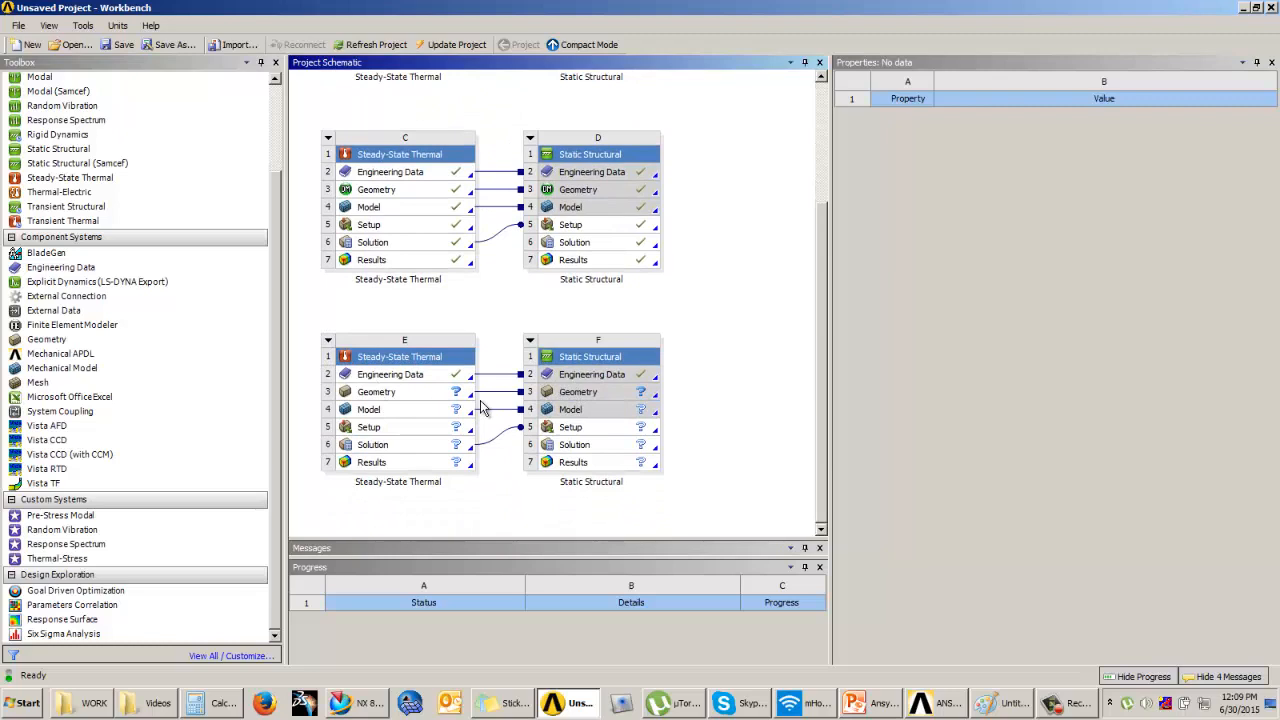
pyautogui.click(401, 378)
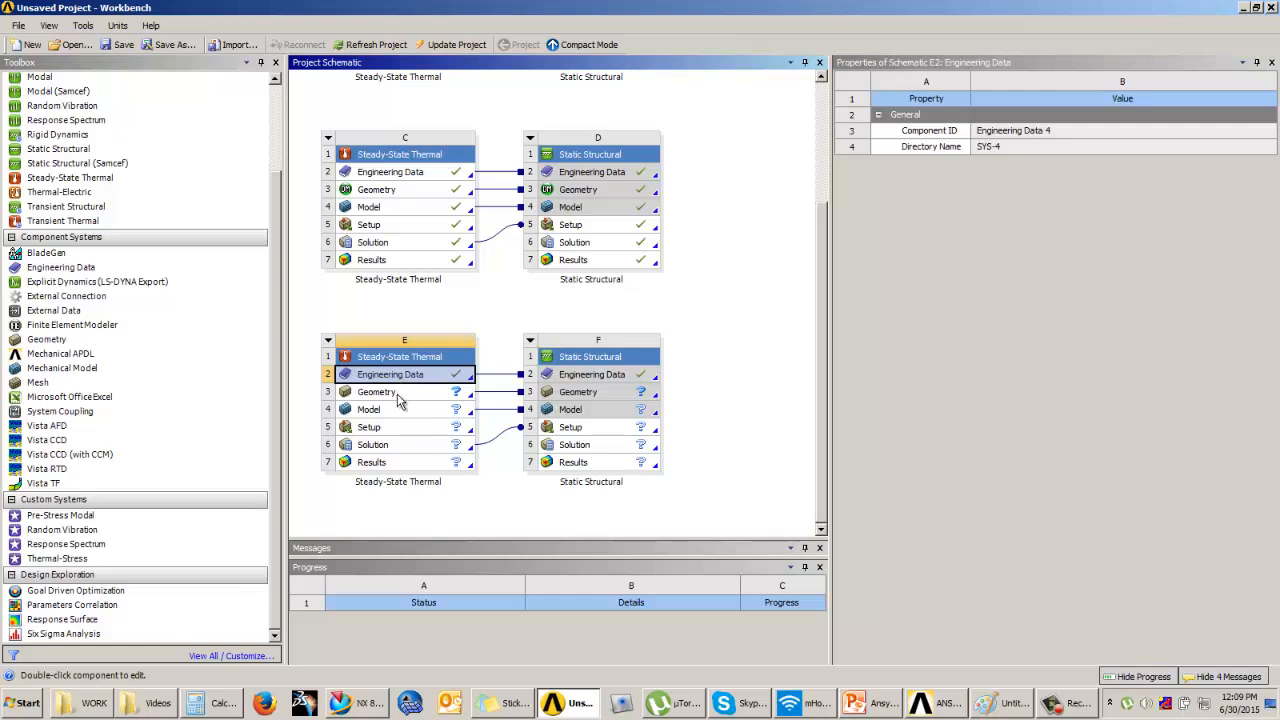
# Step: Open the geometry of the new Steady-State Thermal system in DesignModeler with Meter as the length unit
pyautogui.click(398, 396)
pyautogui.doubleClick(400, 397)
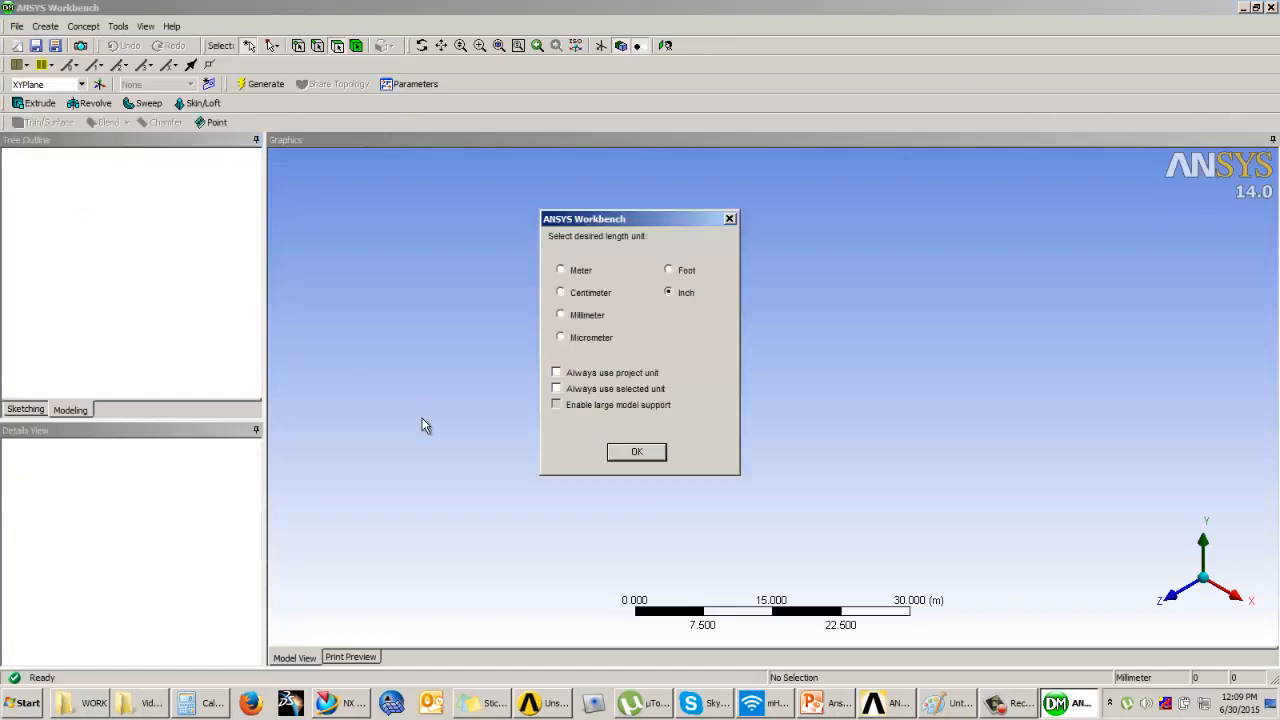
pyautogui.click(565, 274)
pyautogui.click(636, 455)
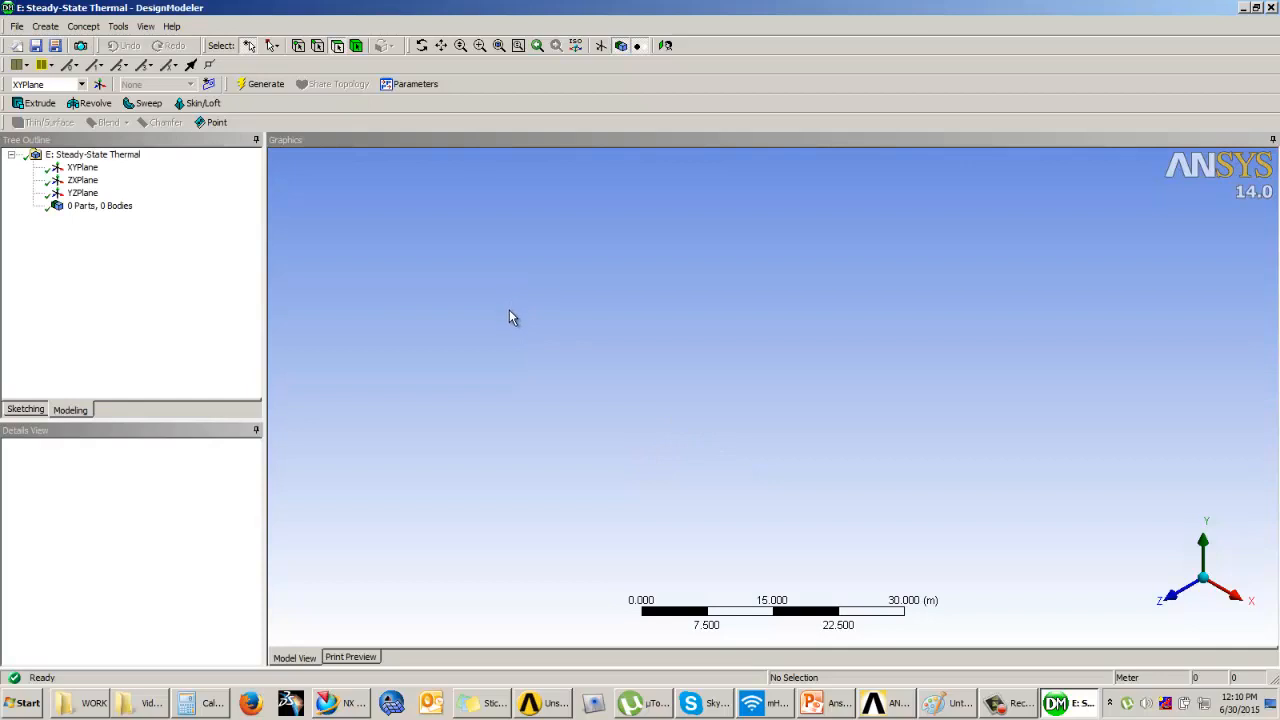
# Step: Sketch a short line on the XYPlane, lying along the negative X axis and away from the origin
pyautogui.click(82, 168)
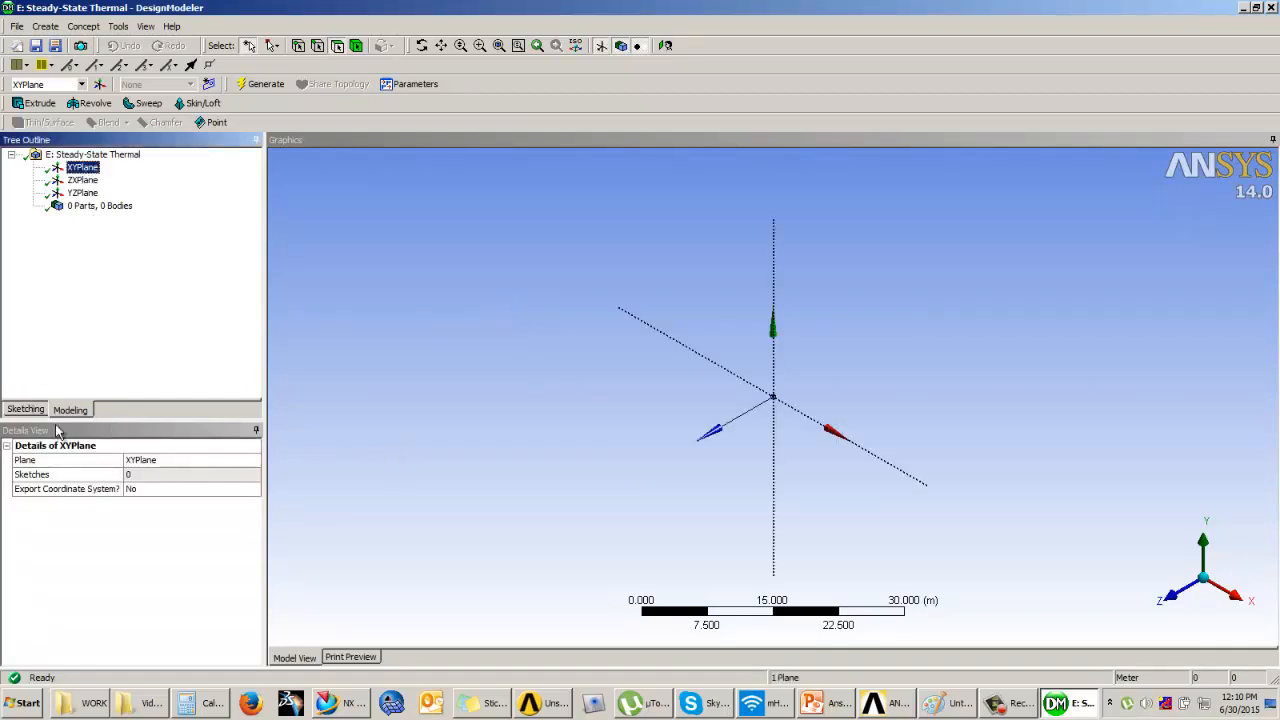
pyautogui.click(26, 410)
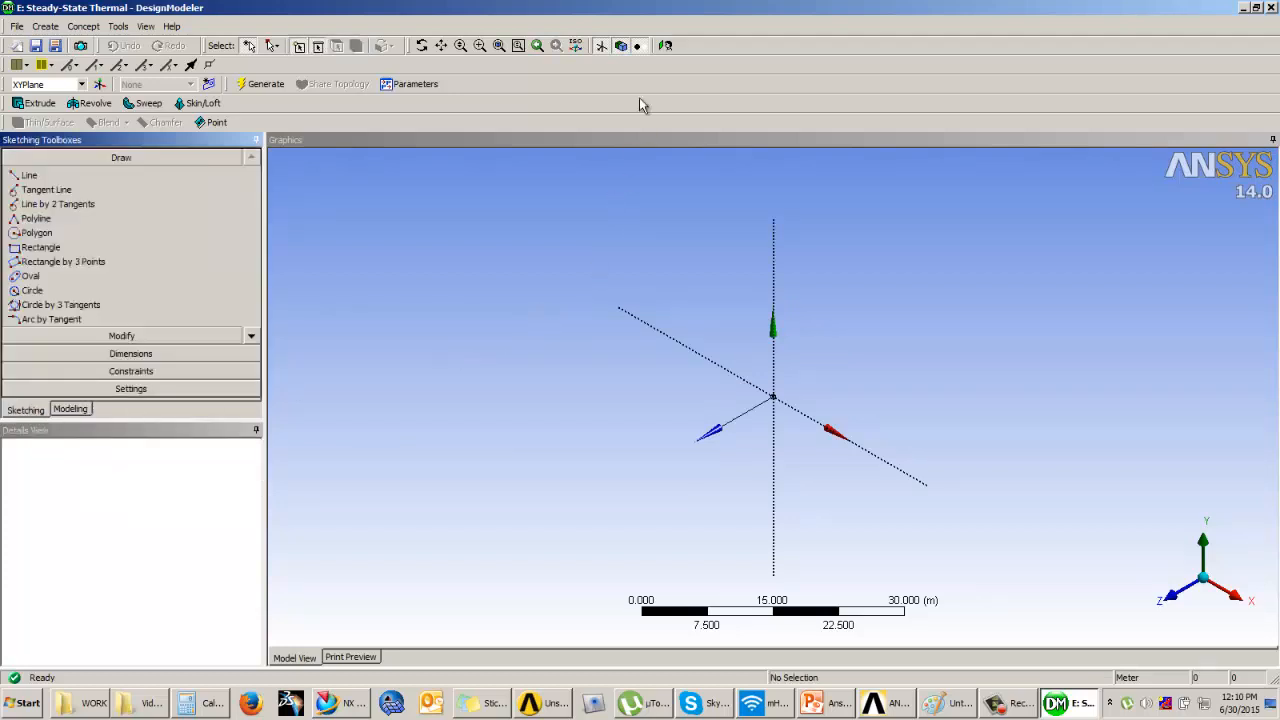
pyautogui.click(666, 47)
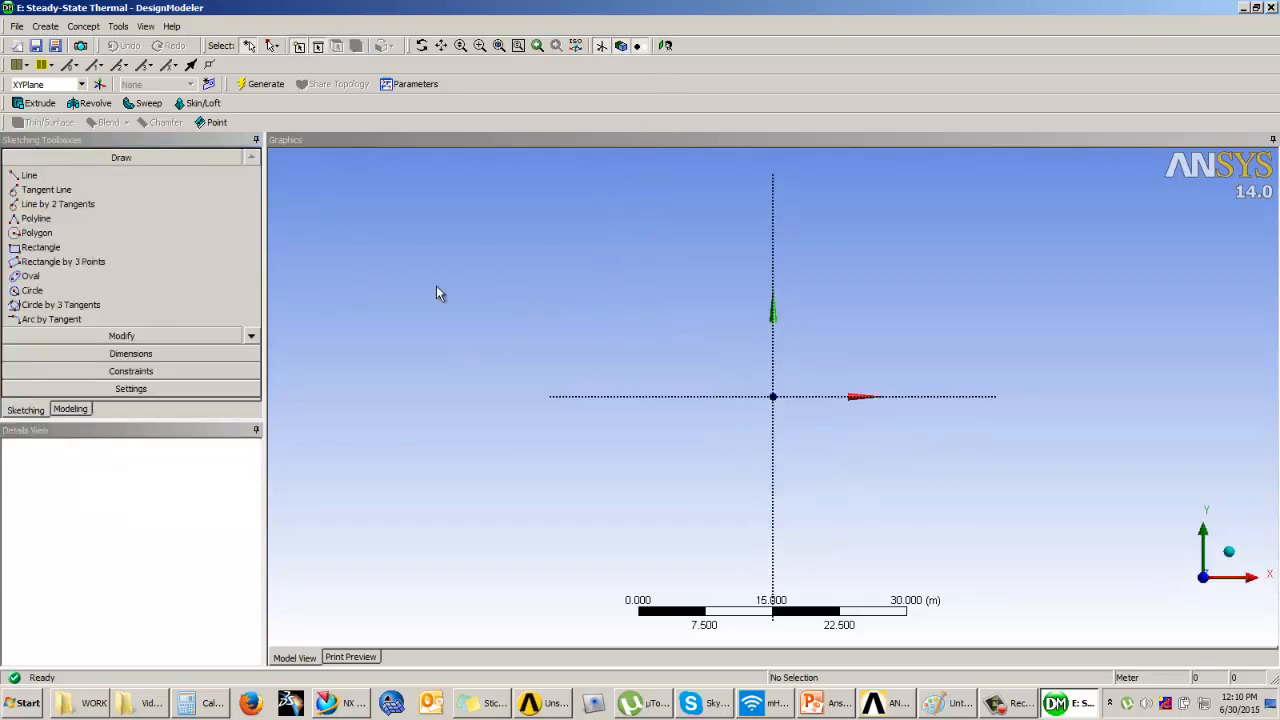
pyautogui.click(40, 177)
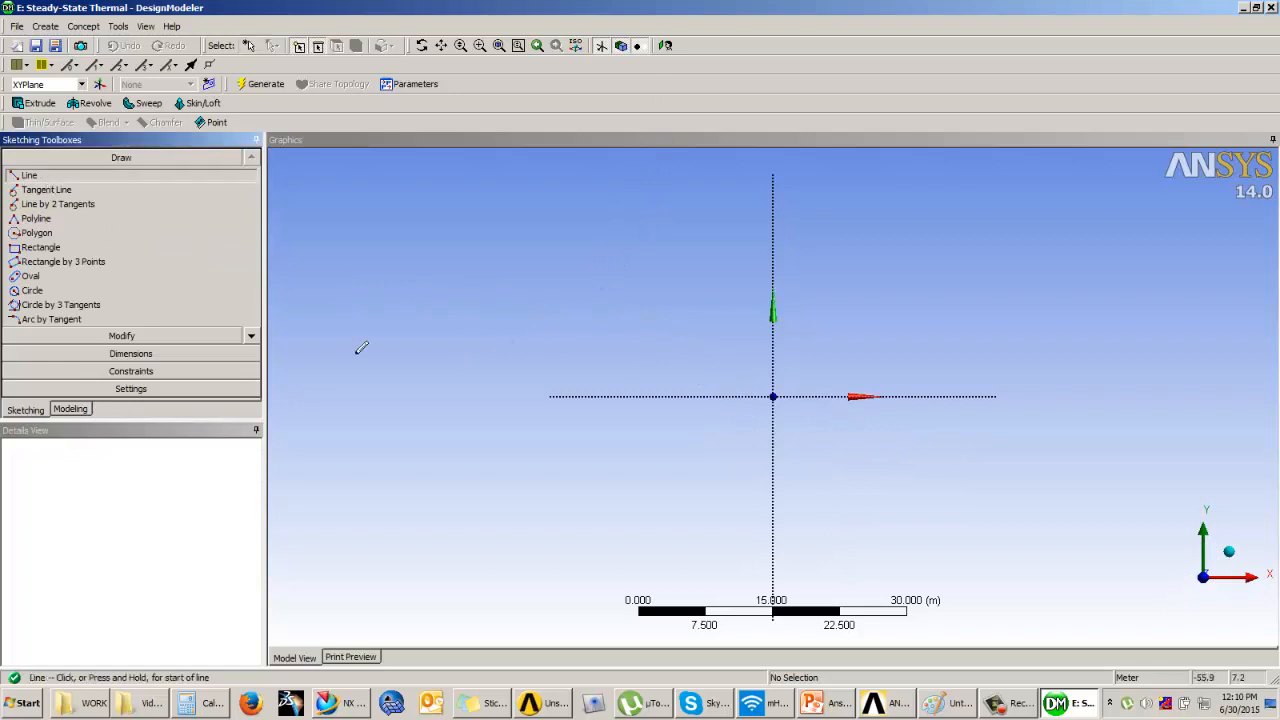
pyautogui.click(572, 396)
pyautogui.click(643, 396)
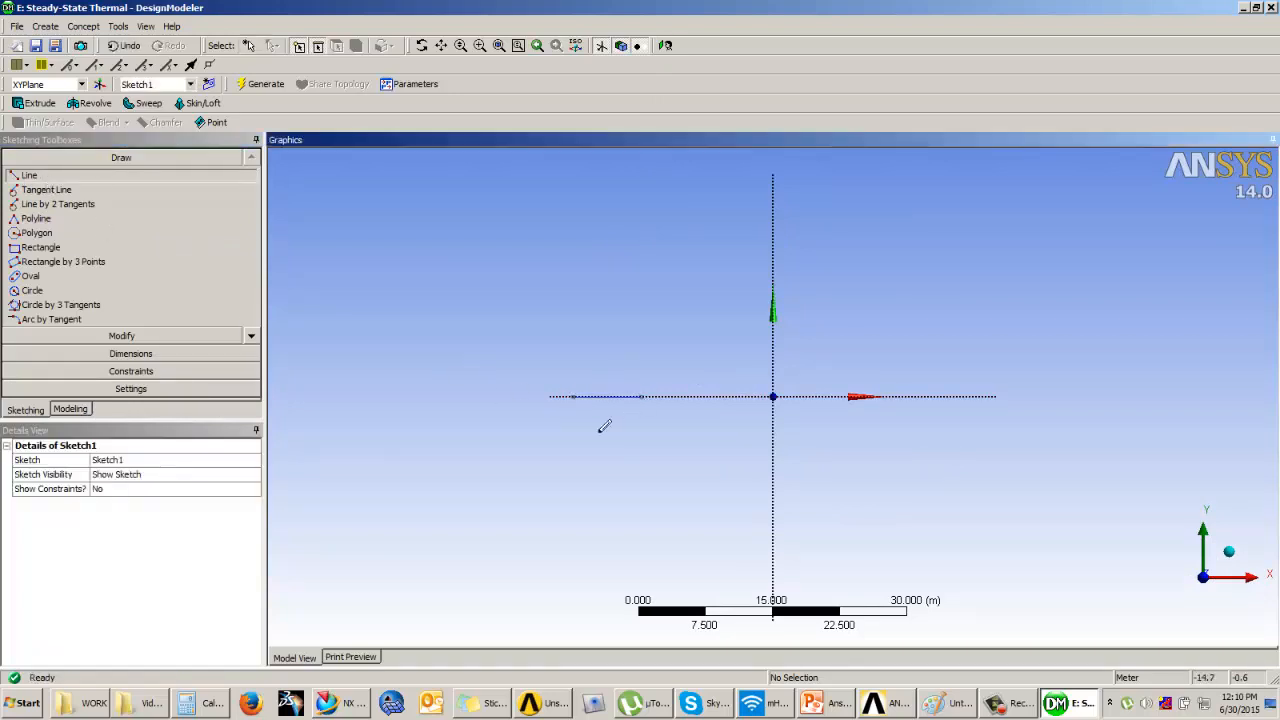
# Step: Dimension the length of the sketched line and set it to 2 m
pyautogui.click(140, 354)
pyautogui.click(597, 400)
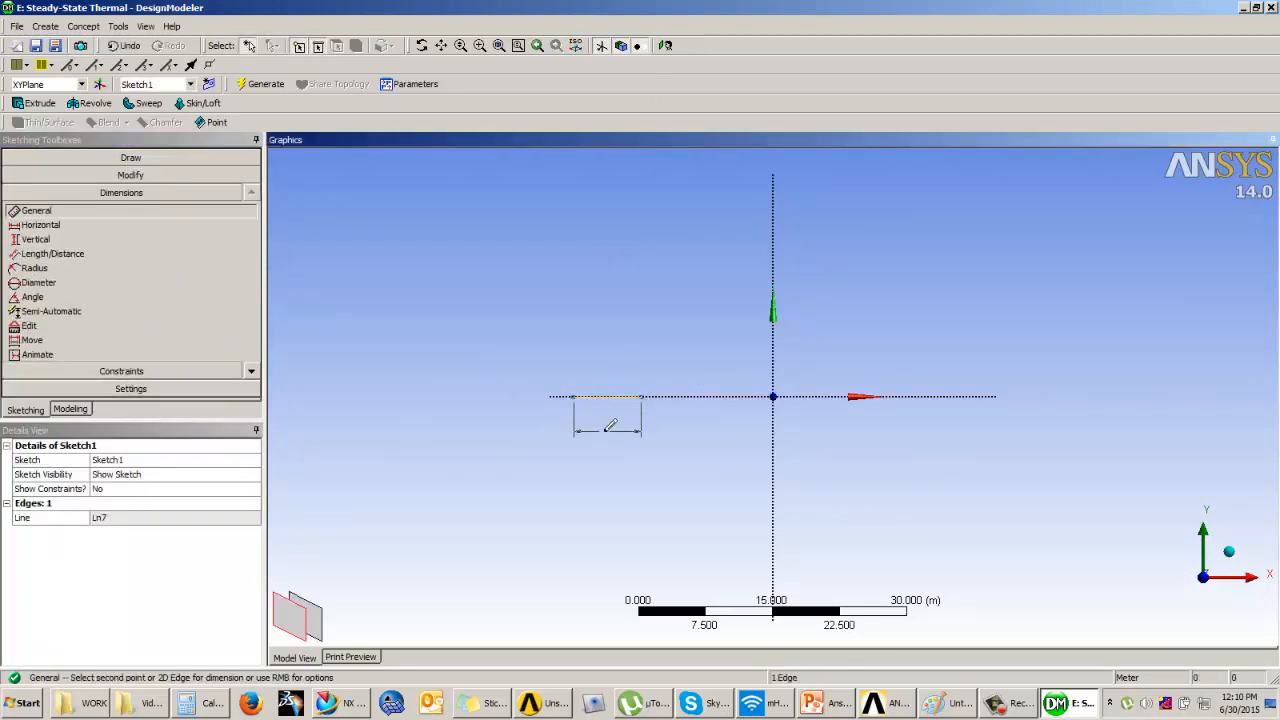
pyautogui.click(606, 430)
pyautogui.click(138, 517)
pyautogui.write('2')
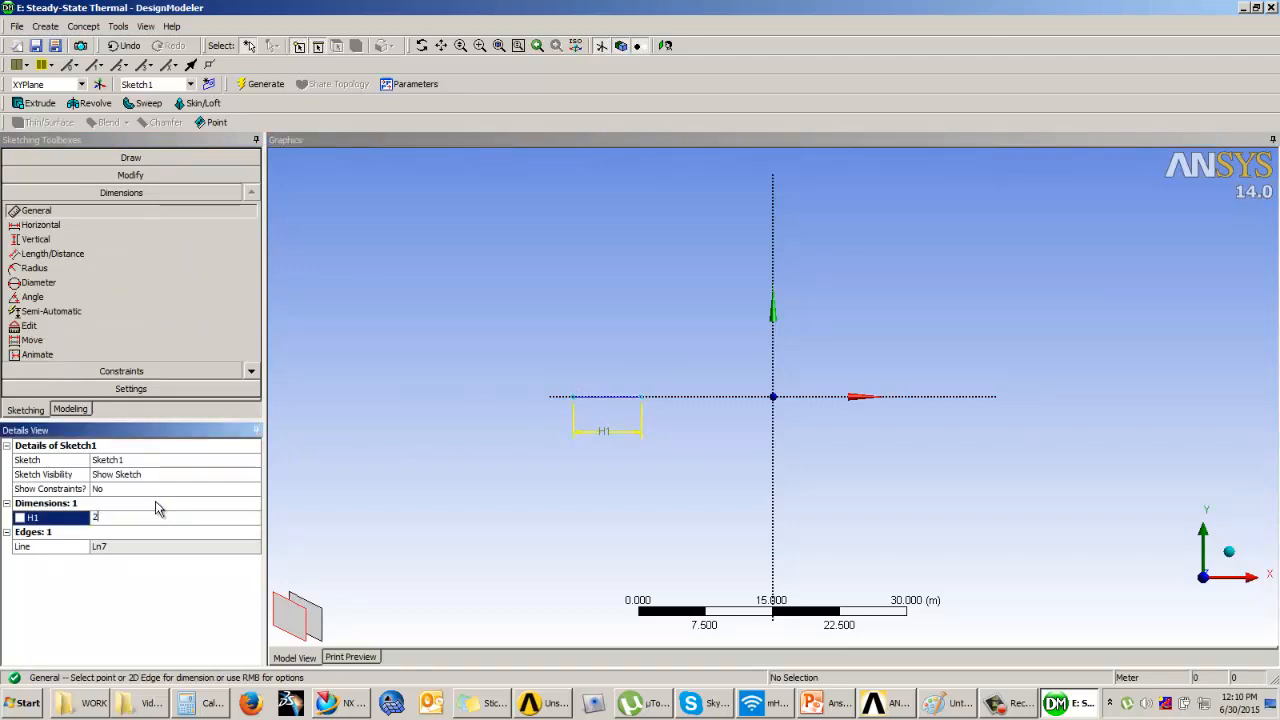
pyautogui.press('Return')
# Step: Check the Example 3 slide in PowerPoint and add a horizontal dimension between the line's inner endpoint and the origin in DesignModeler
pyautogui.click(838, 703)
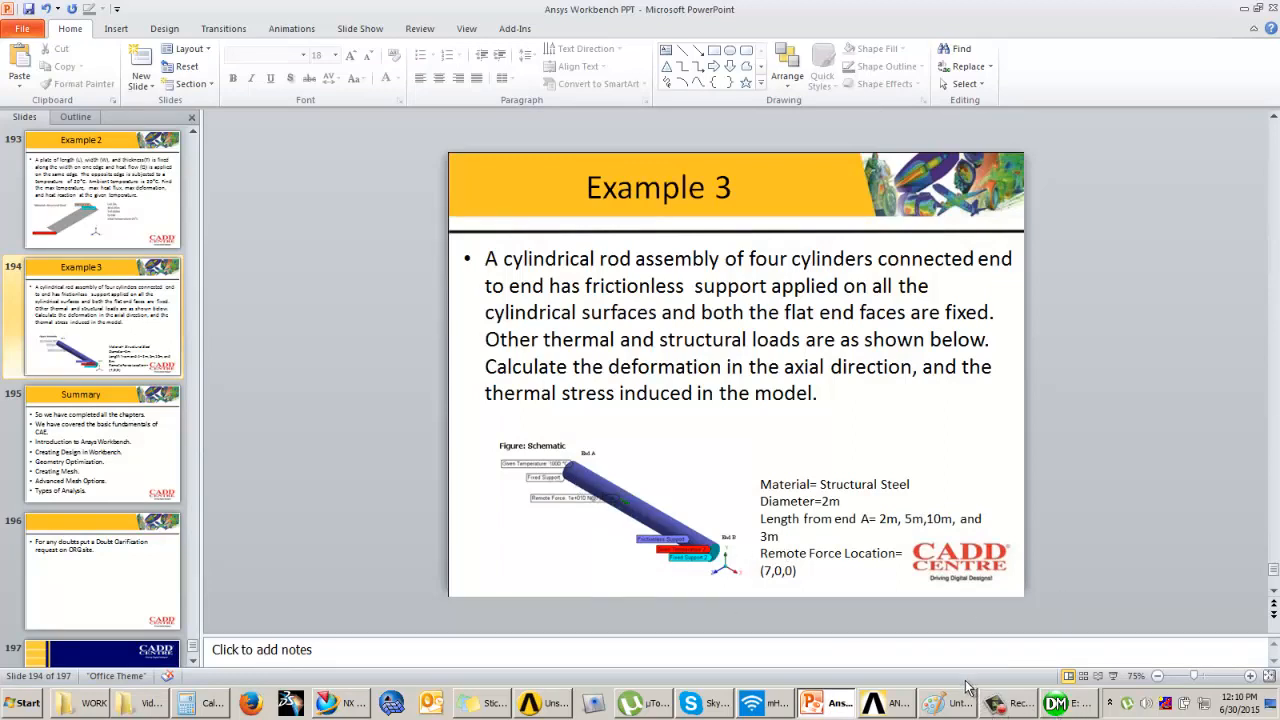
pyautogui.click(1057, 704)
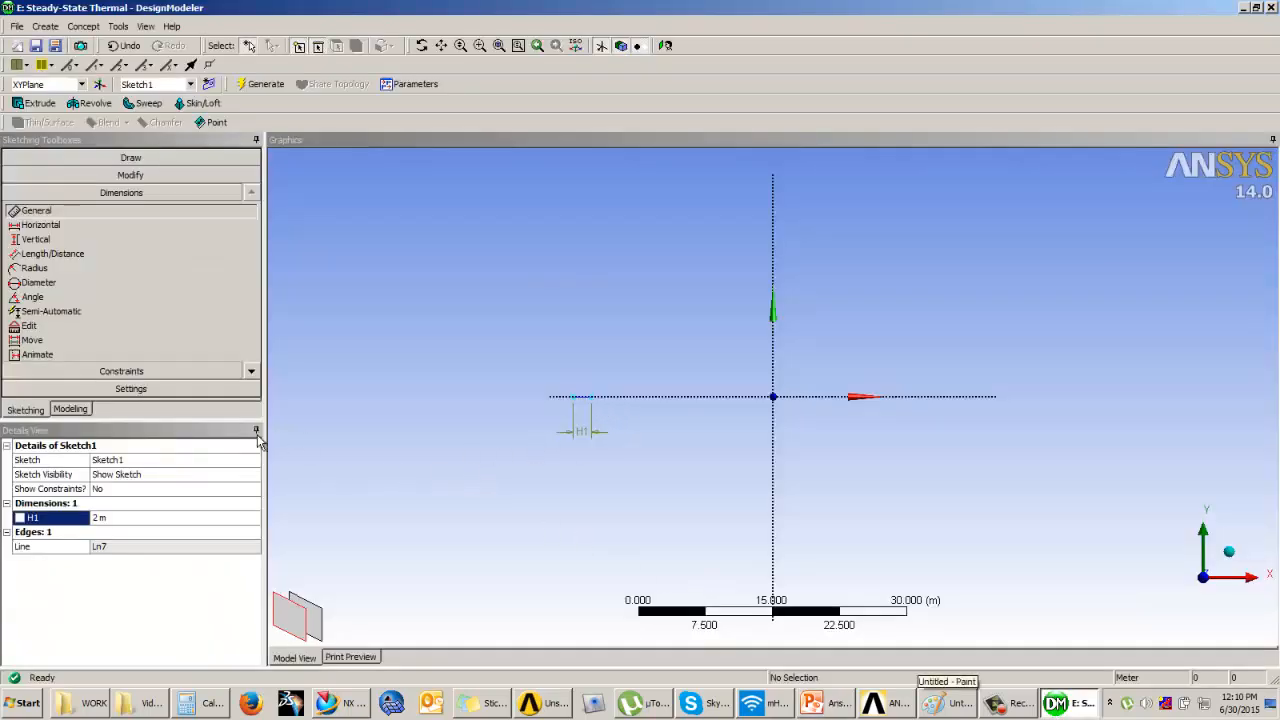
pyautogui.scroll(4, 594, 412)
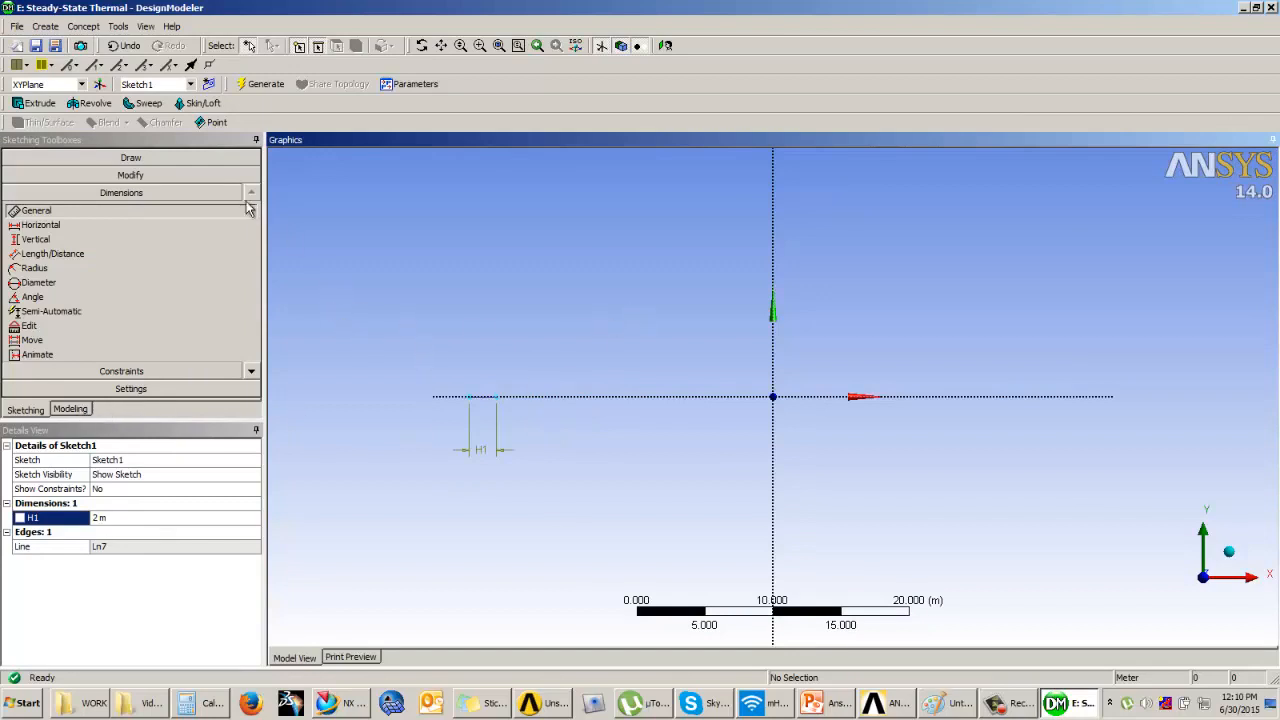
pyautogui.click(42, 228)
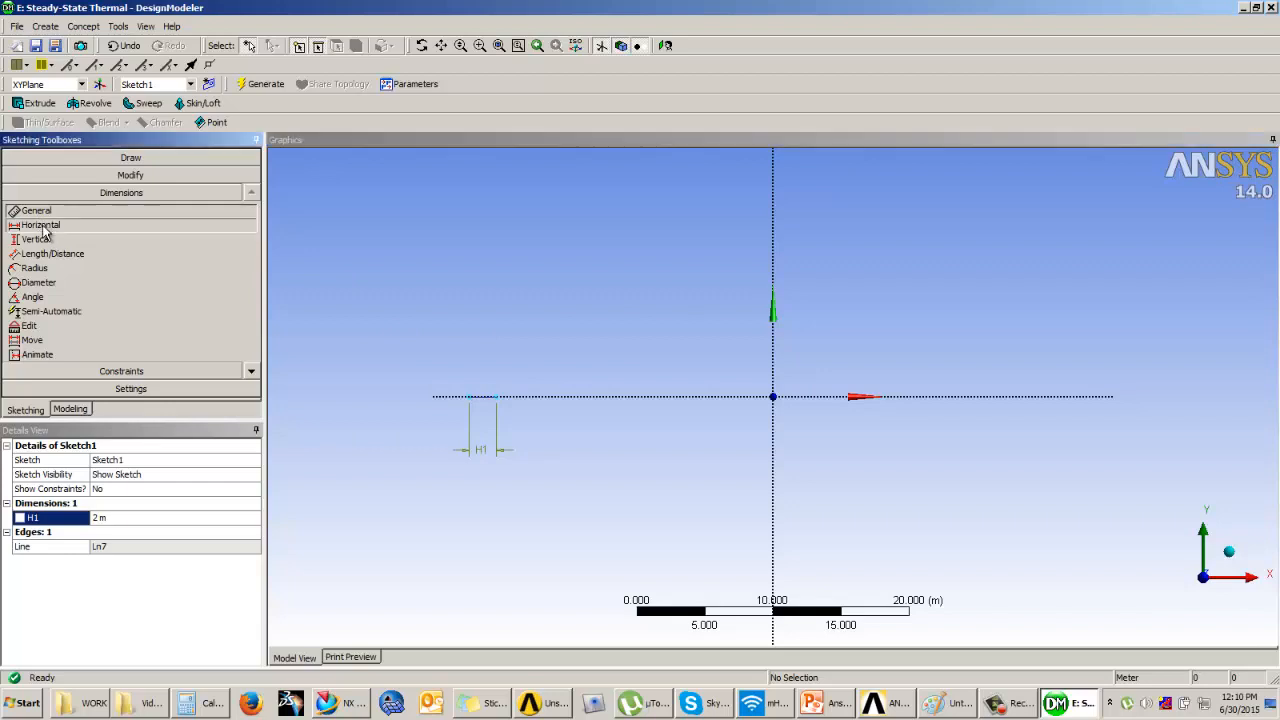
pyautogui.click(496, 397)
pyautogui.click(773, 397)
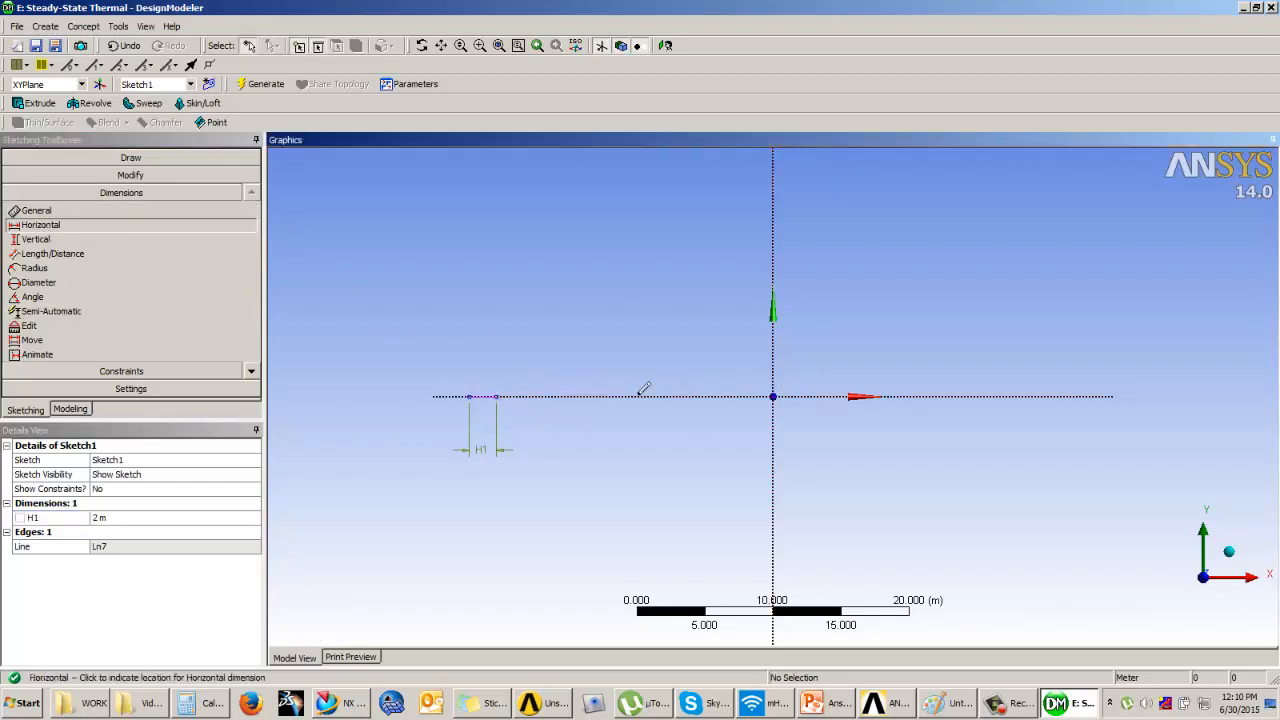
pyautogui.click(624, 353)
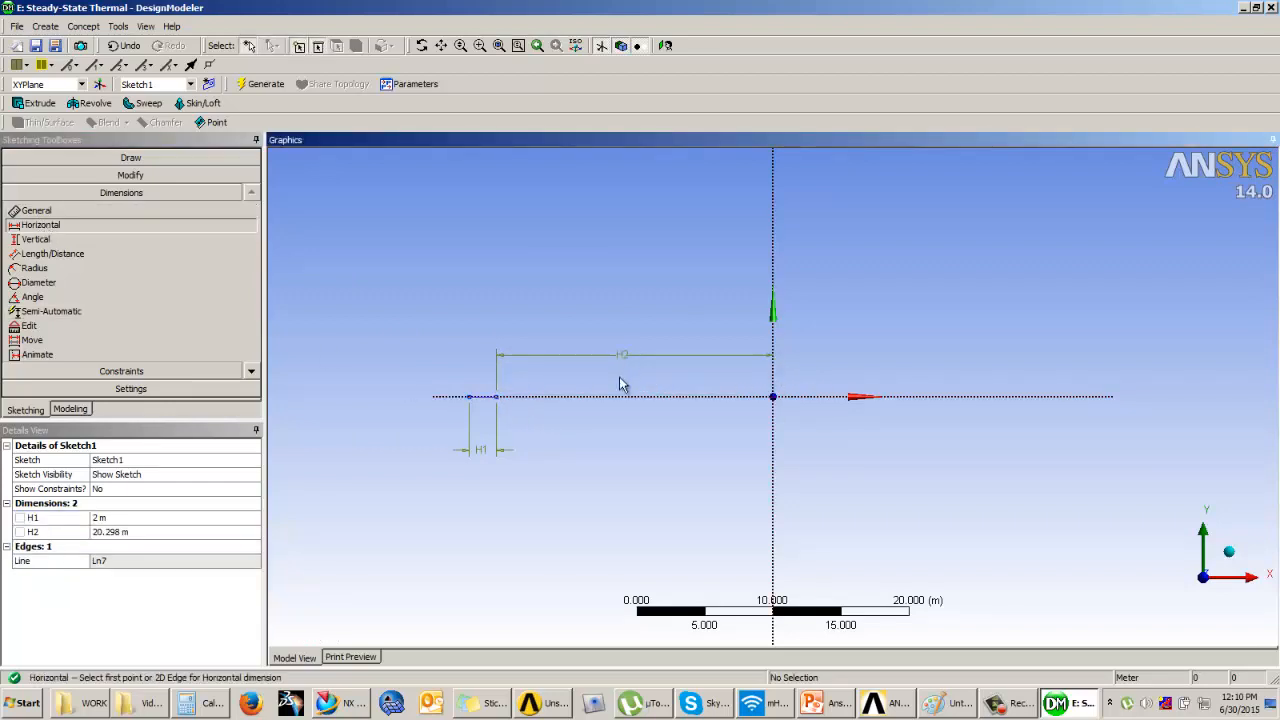
# Step: Look up the cylinder lengths measured from end A on the Example 3 slide in PowerPoint
pyautogui.click(147, 533)
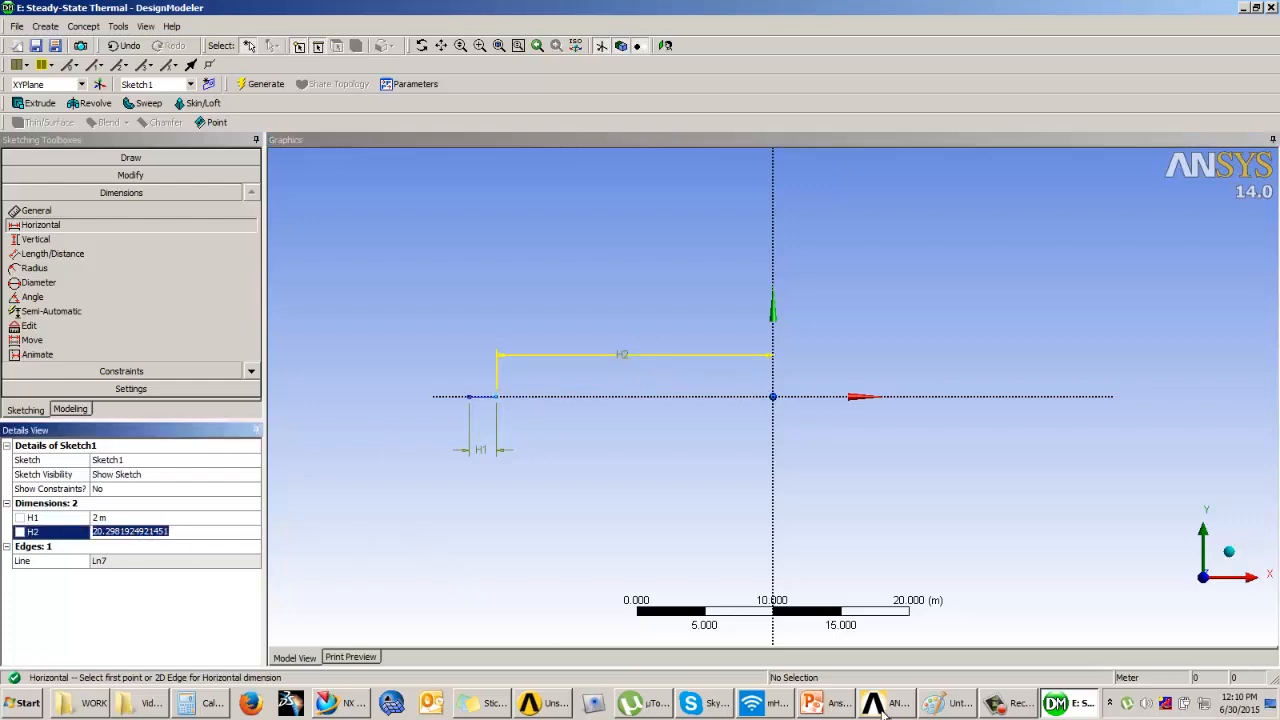
pyautogui.click(826, 703)
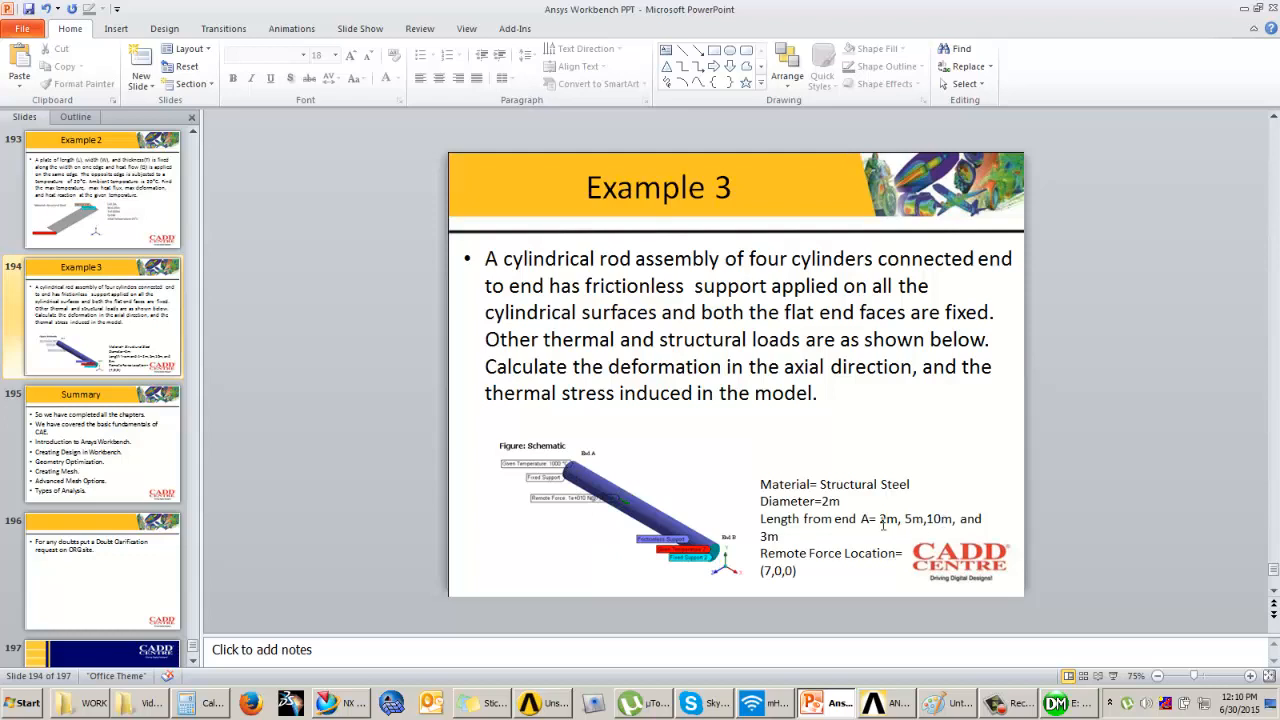
pyautogui.click(1068, 708)
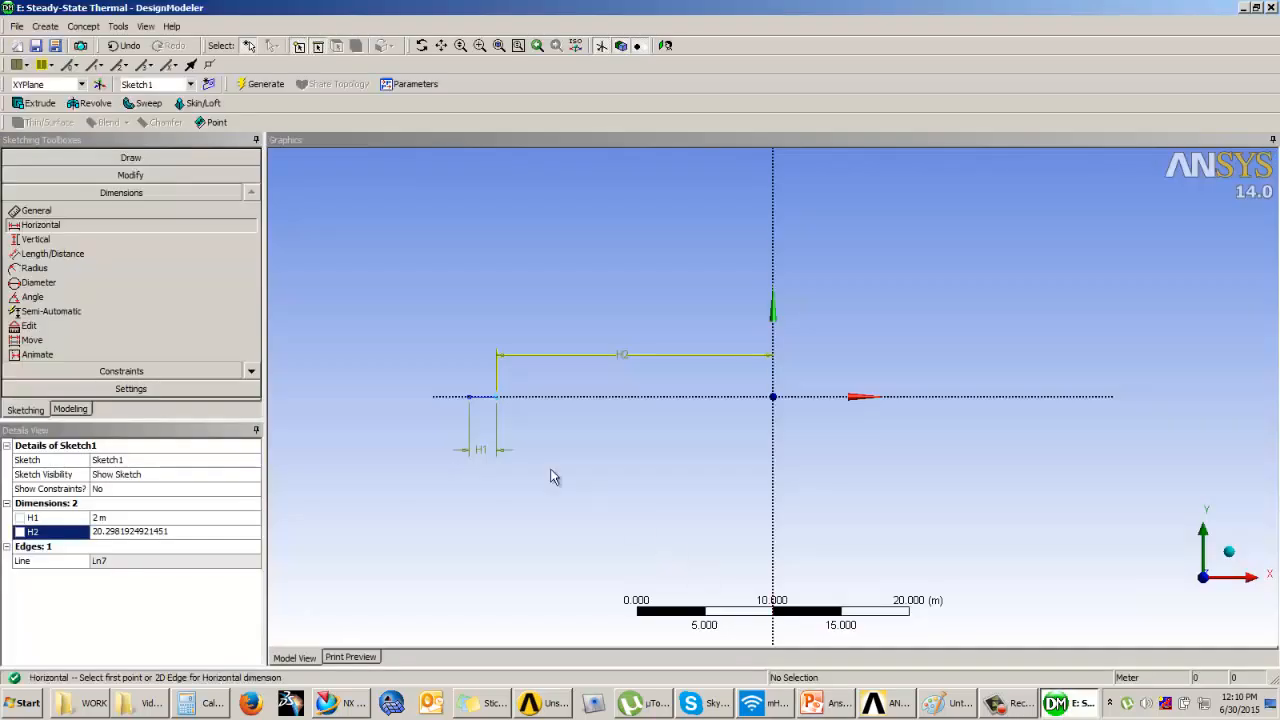
pyautogui.click(131, 519)
pyautogui.write('18')
pyautogui.press('Return')
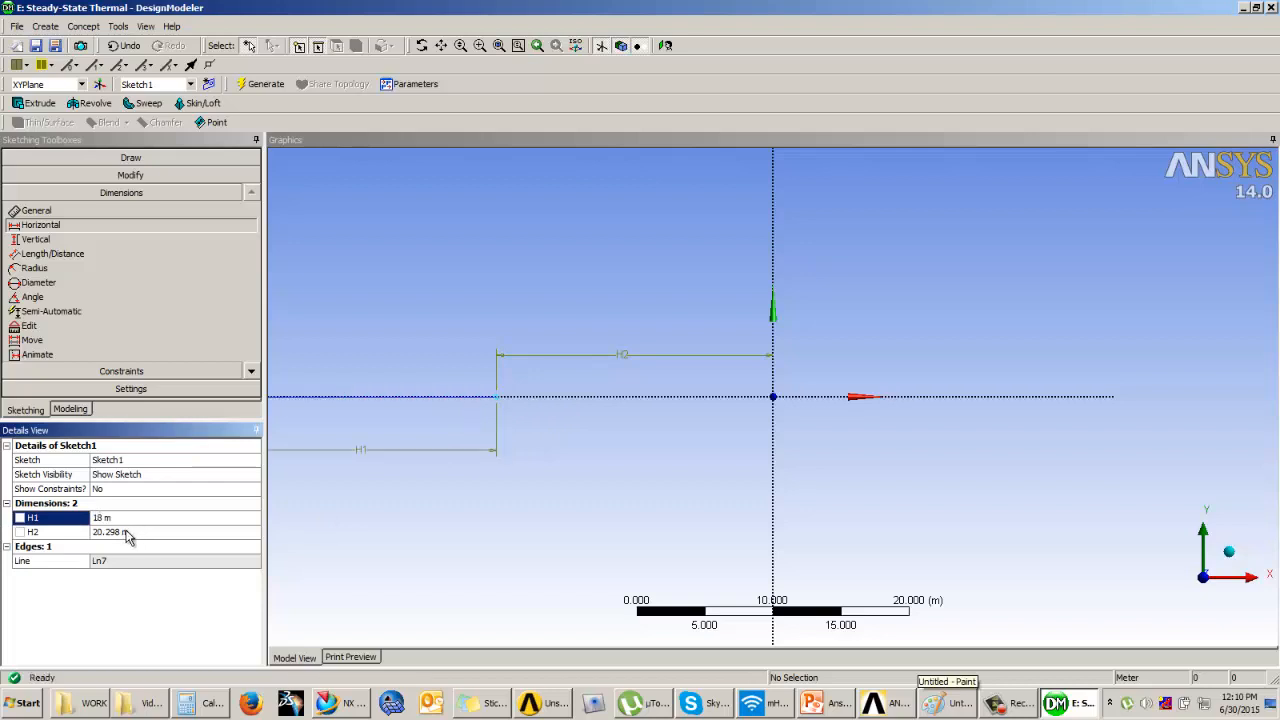
pyautogui.write('2')
pyautogui.press('Return')
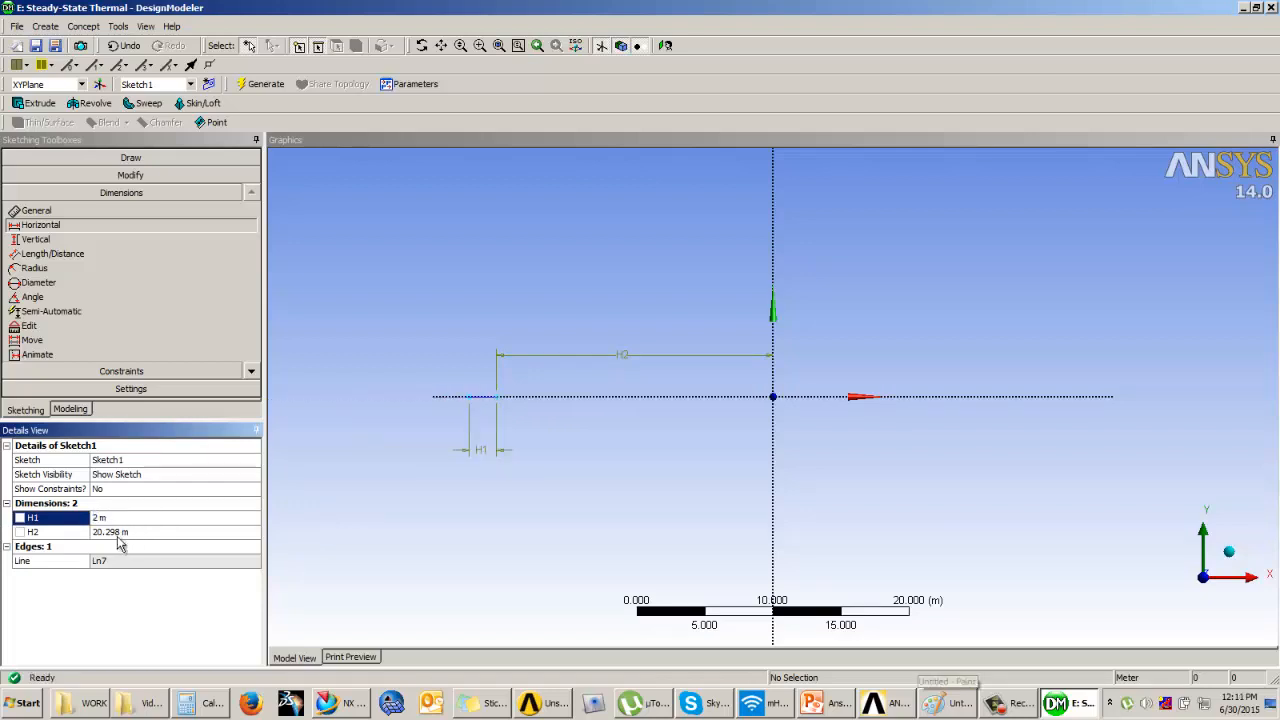
# Step: Set the horizontal distance H2 between the line and the origin to 18 m
pyautogui.click(121, 532)
pyautogui.write('18')
pyautogui.press('Return')
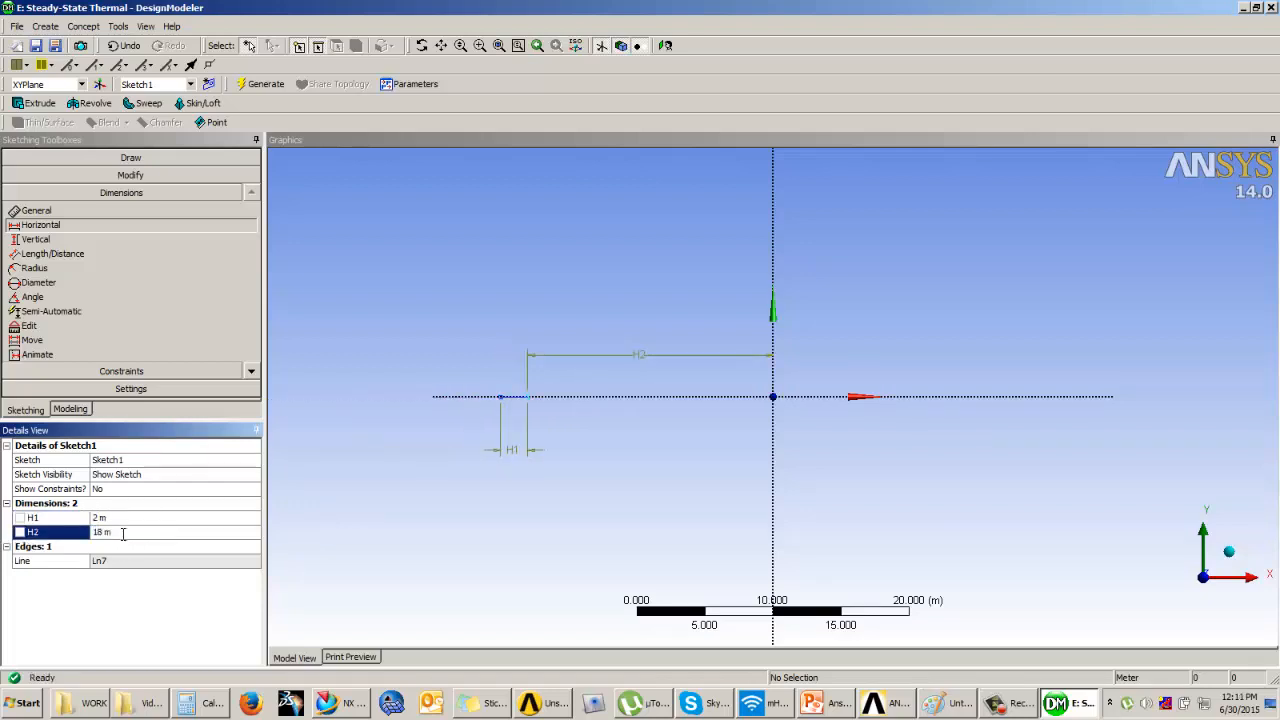
pyautogui.click(344, 293)
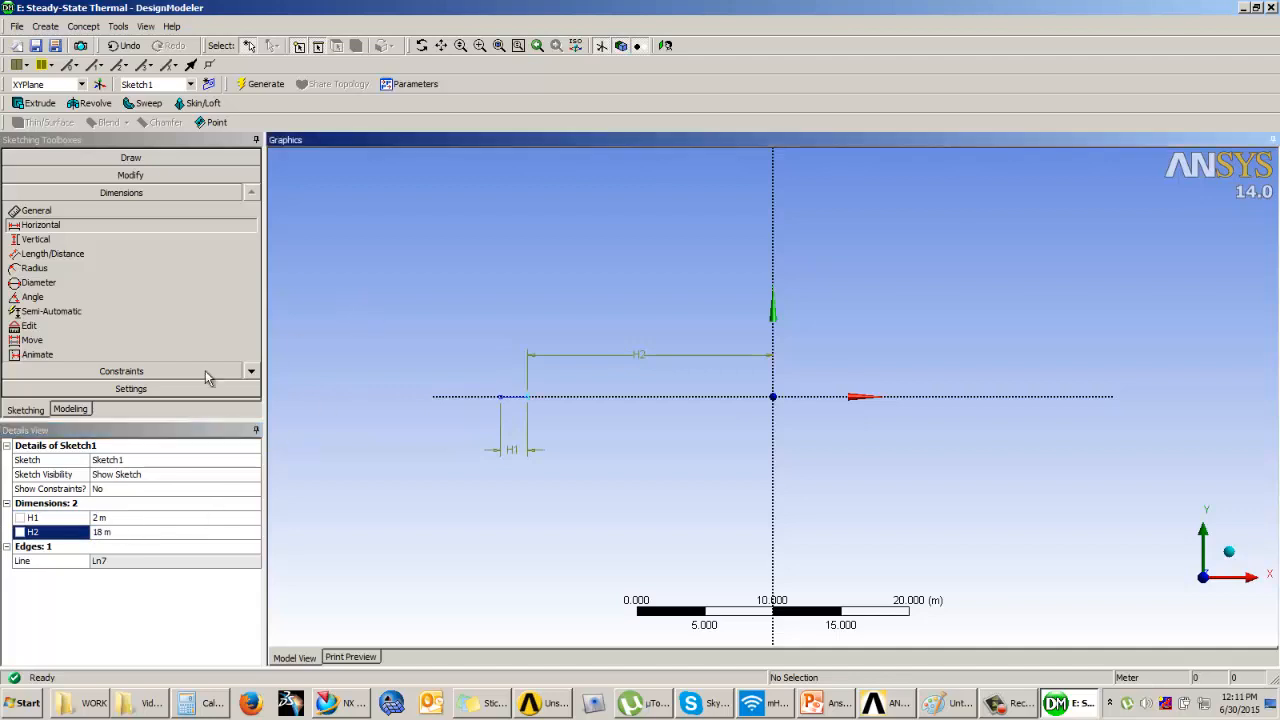
pyautogui.click(72, 412)
pyautogui.moveTo(520, 302); pyautogui.dragTo(488, 342, button='middle')
pyautogui.click(36, 103)
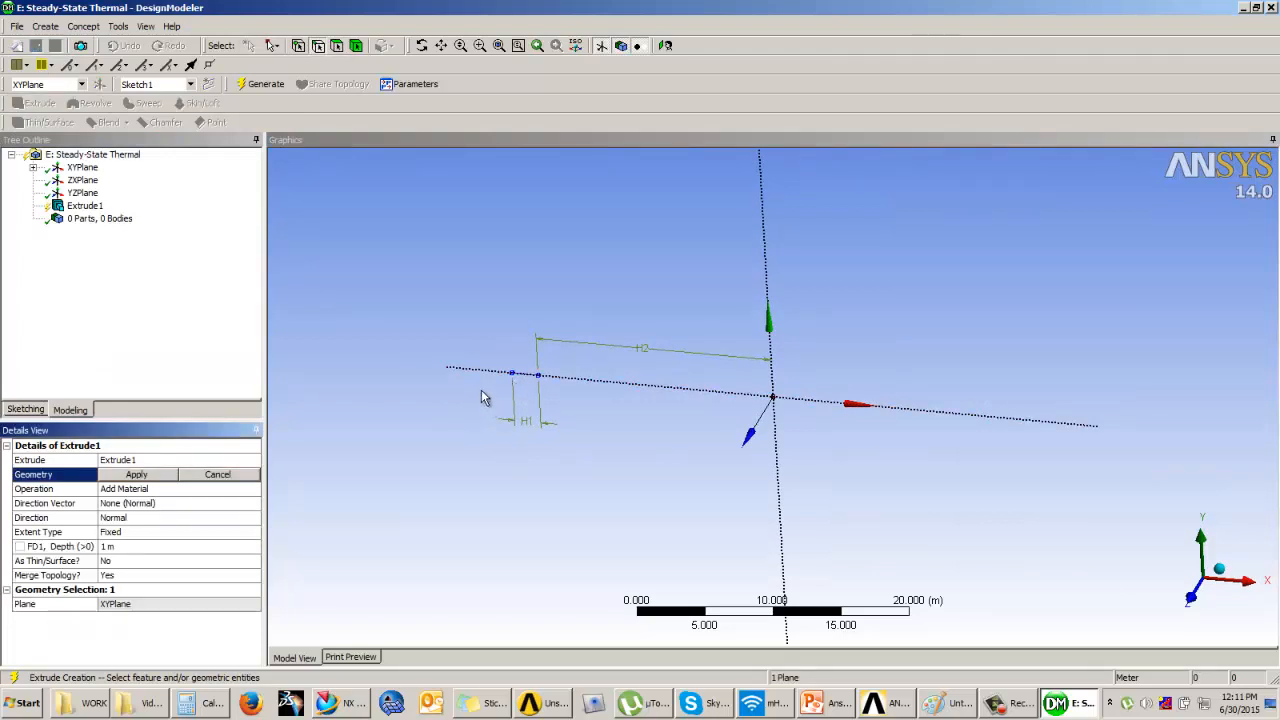
pyautogui.click(186, 351)
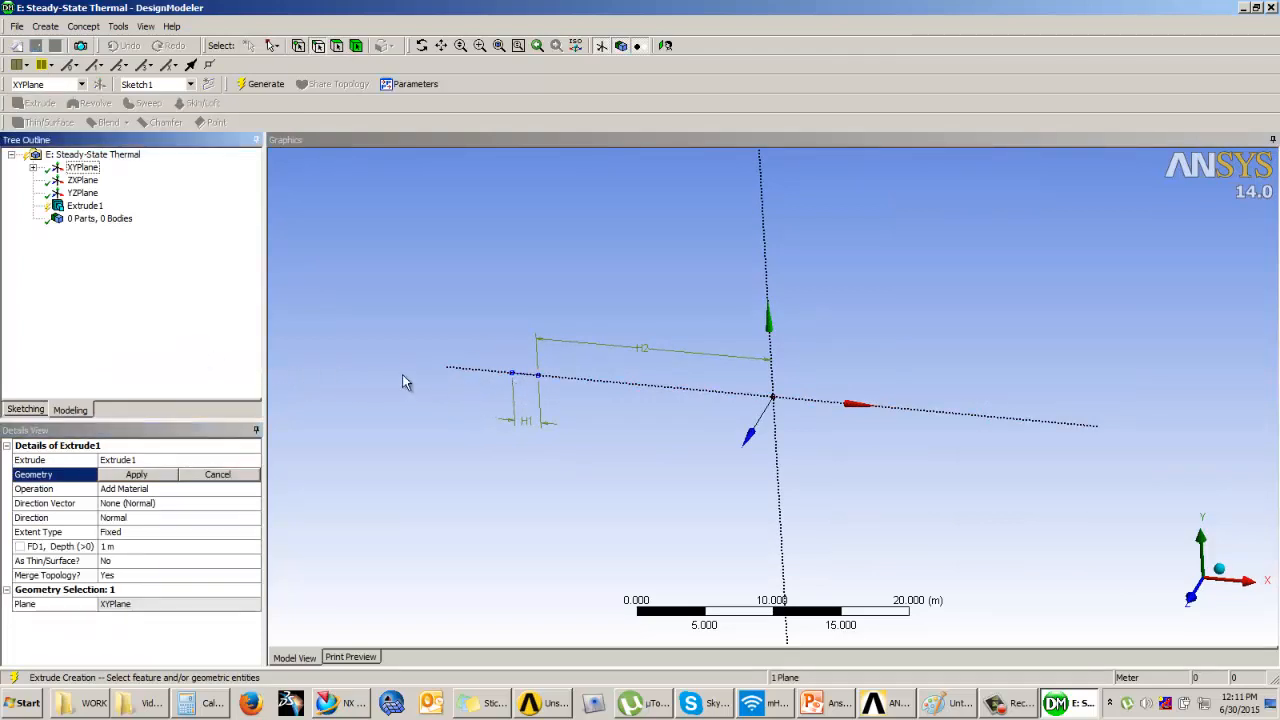
pyautogui.click(324, 317)
pyautogui.click(208, 288)
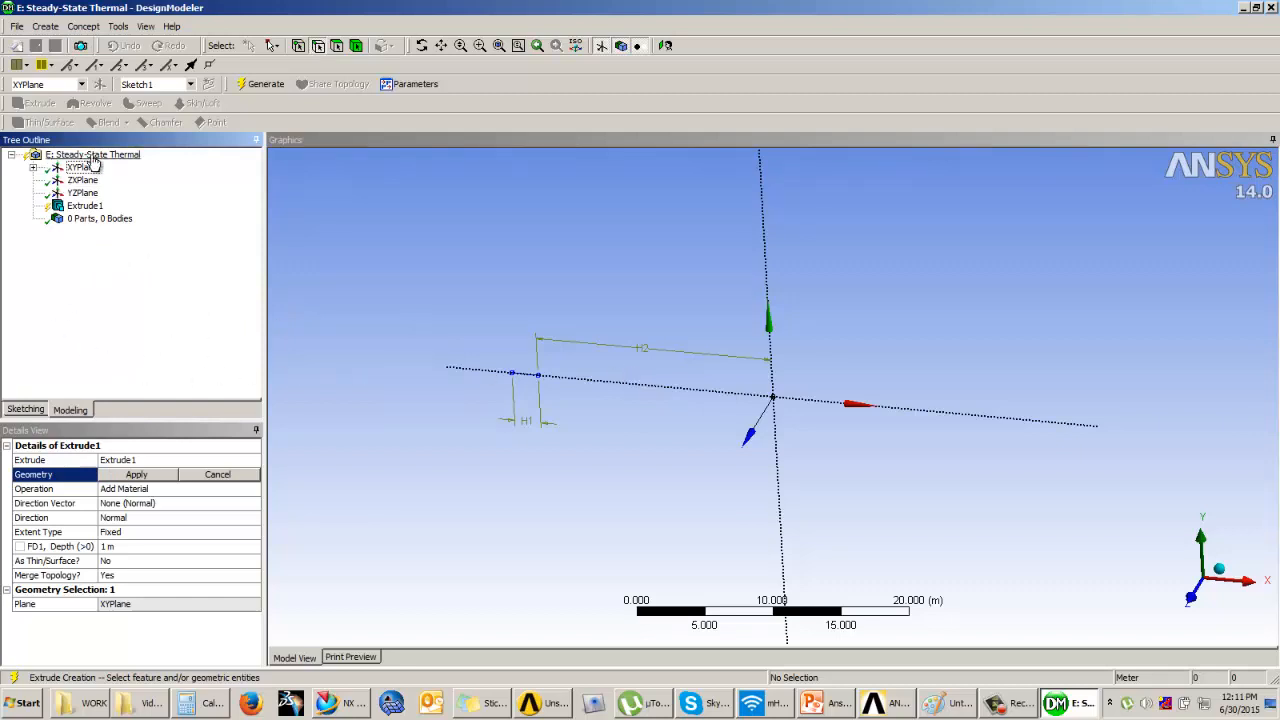
pyautogui.click(84, 205)
pyautogui.rightClick(88, 205)
pyautogui.click(120, 211)
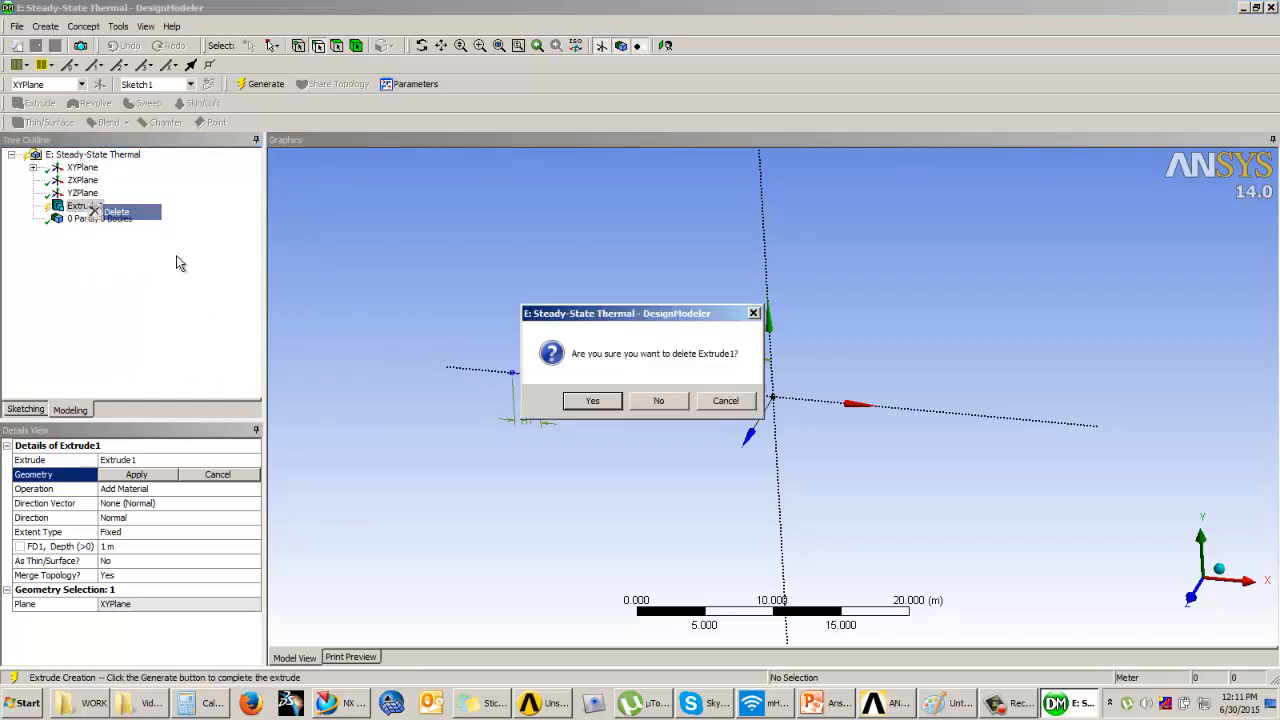
pyautogui.click(620, 400)
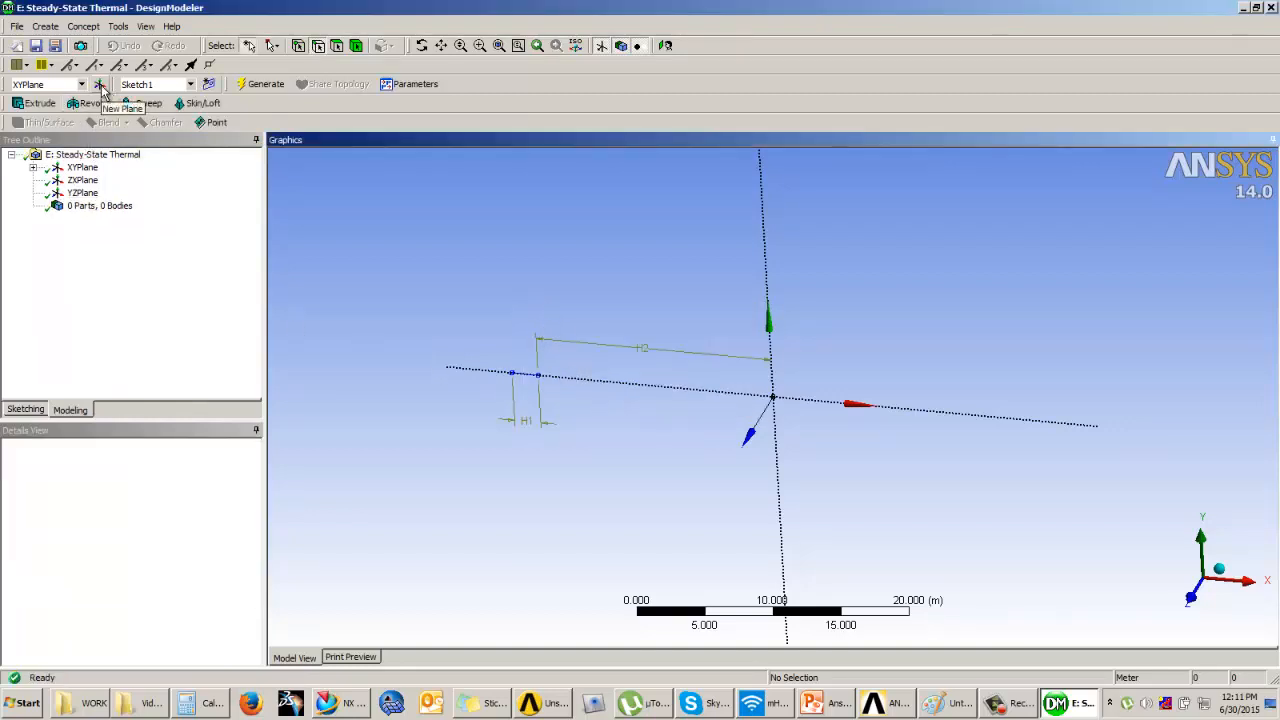
# Step: Create a new plane based on the YZPlane with a Z offset of -18 m
pyautogui.click(101, 88)
pyautogui.click(145, 489)
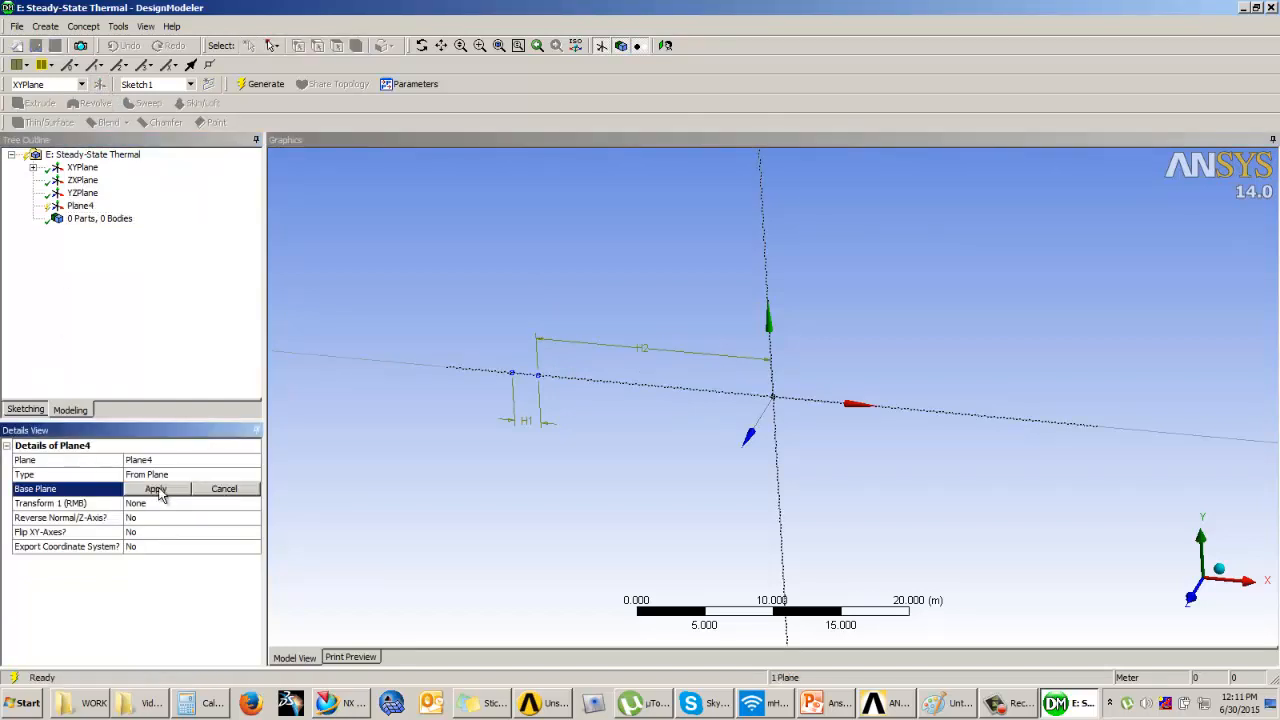
pyautogui.click(82, 193)
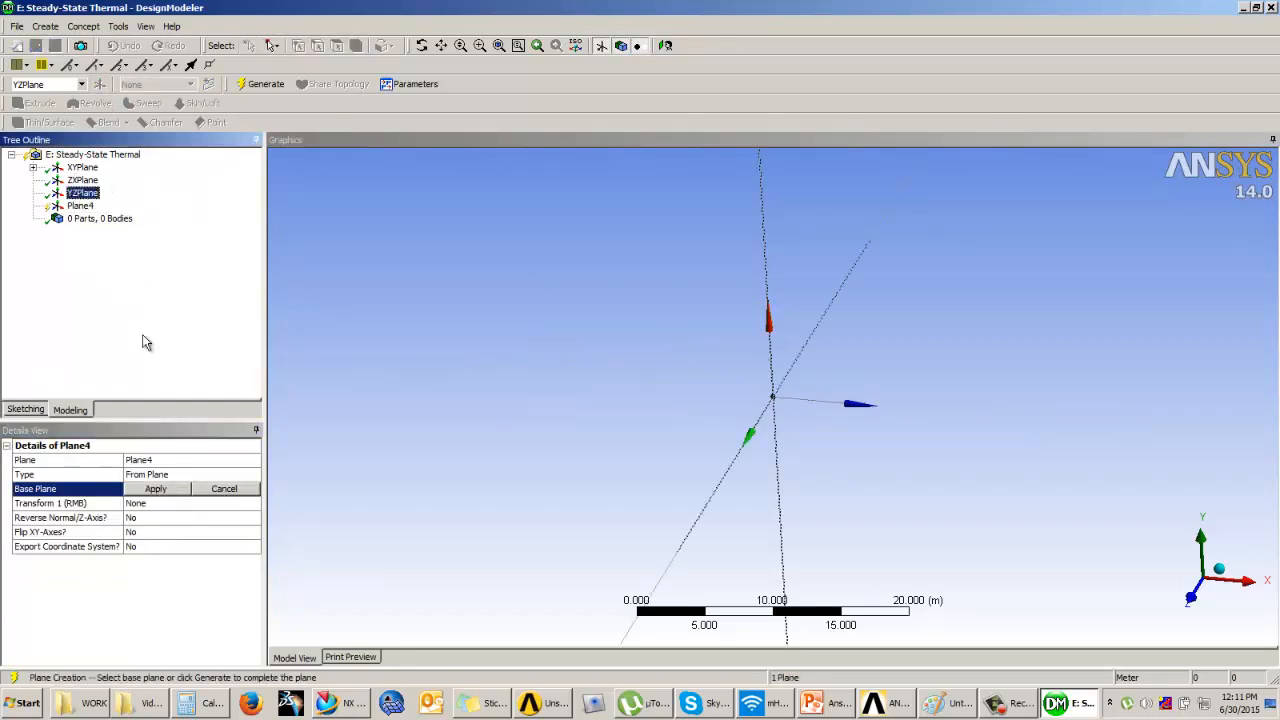
pyautogui.click(155, 490)
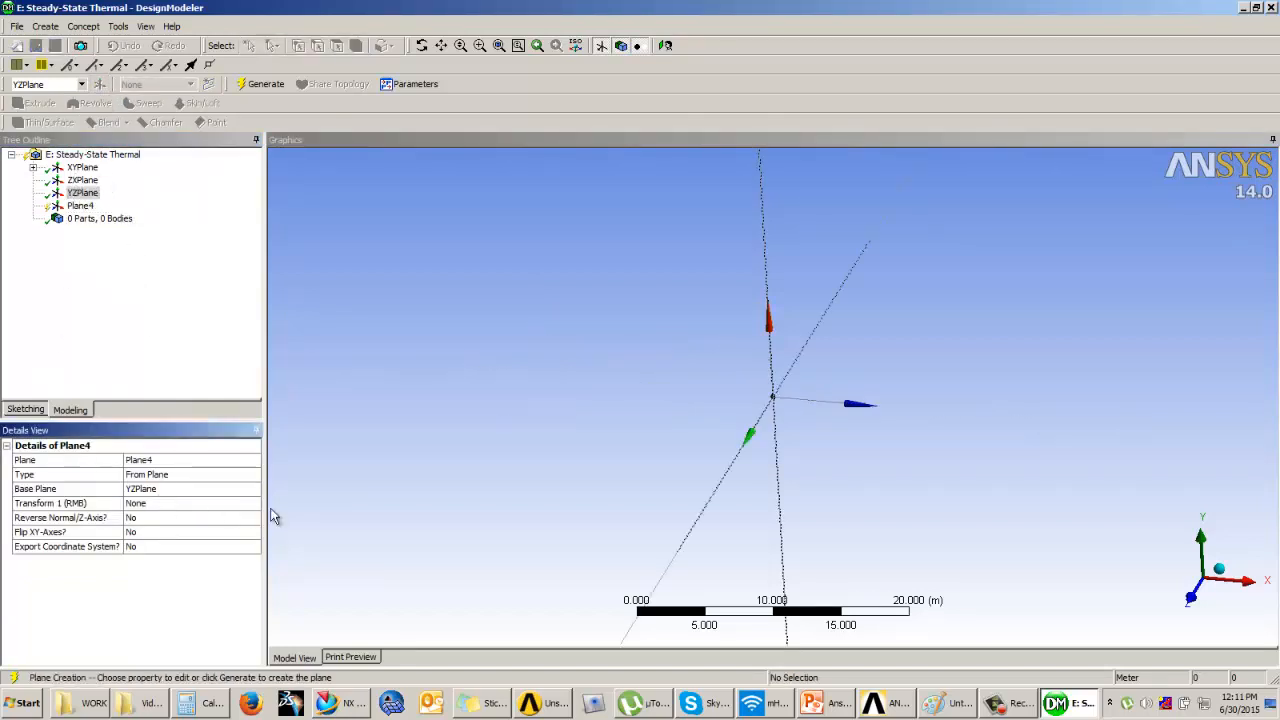
pyautogui.click(170, 505)
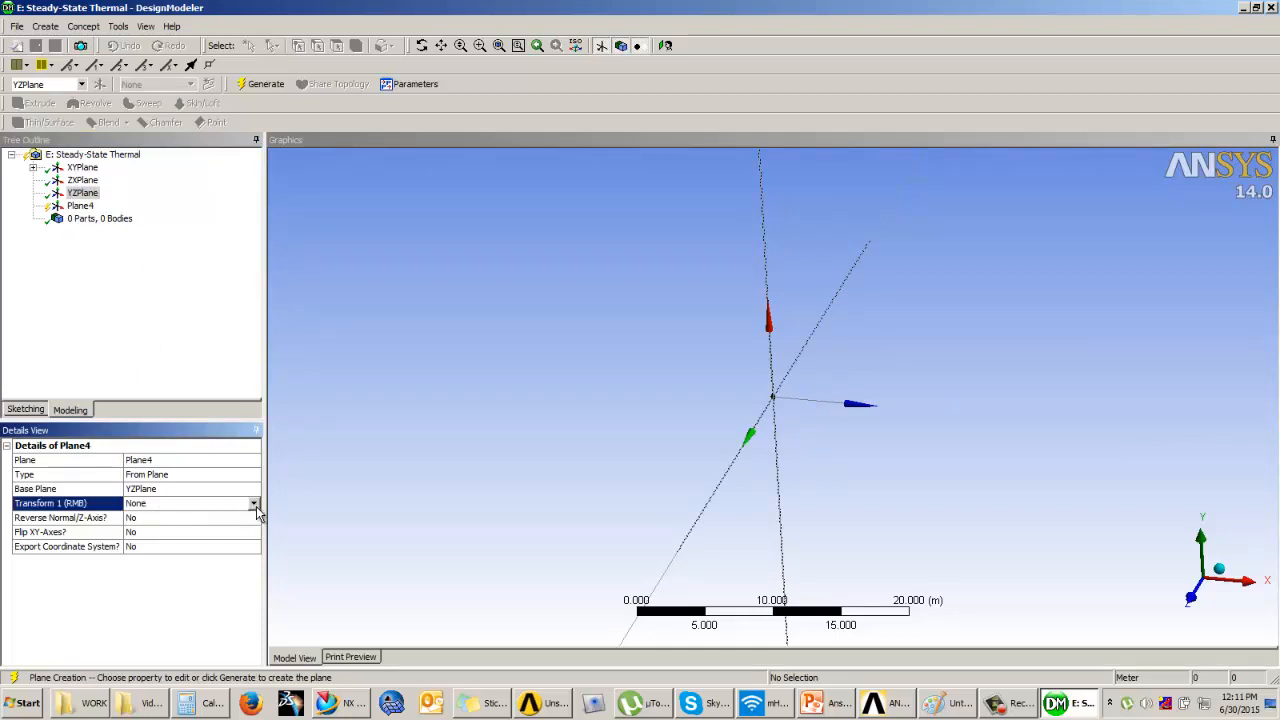
pyautogui.click(256, 508)
pyautogui.click(154, 571)
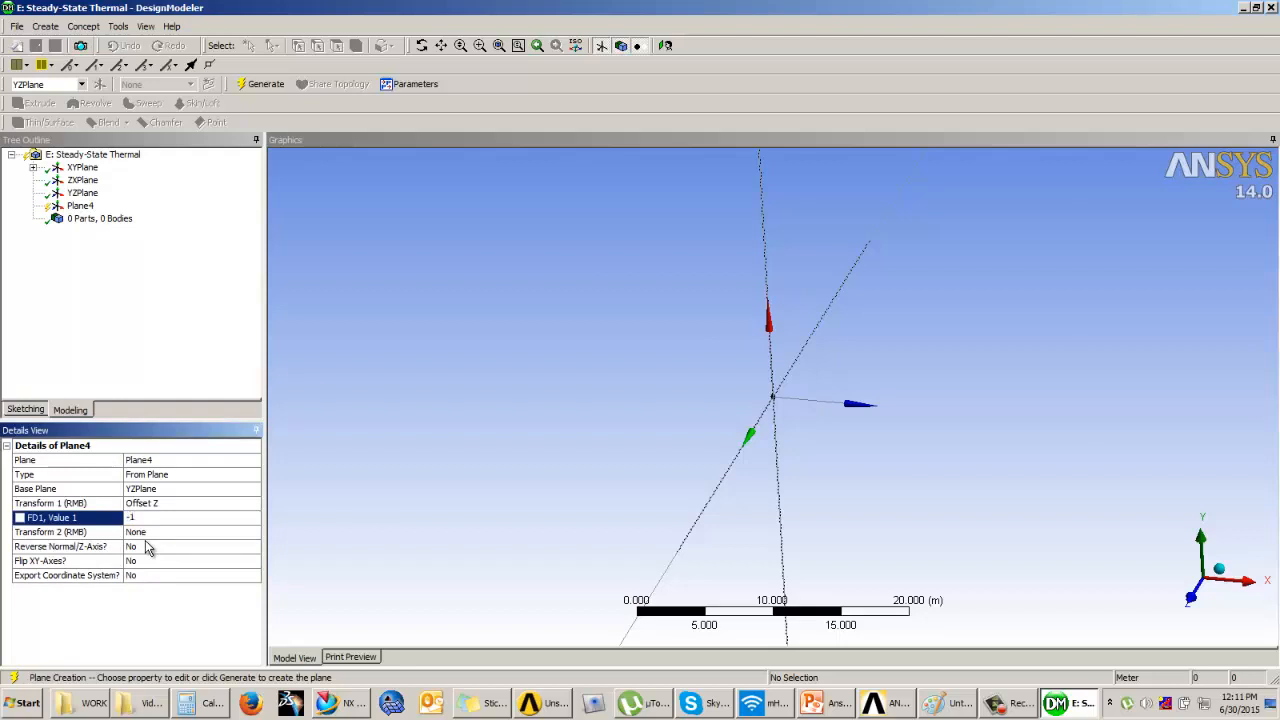
pyautogui.press('Return')
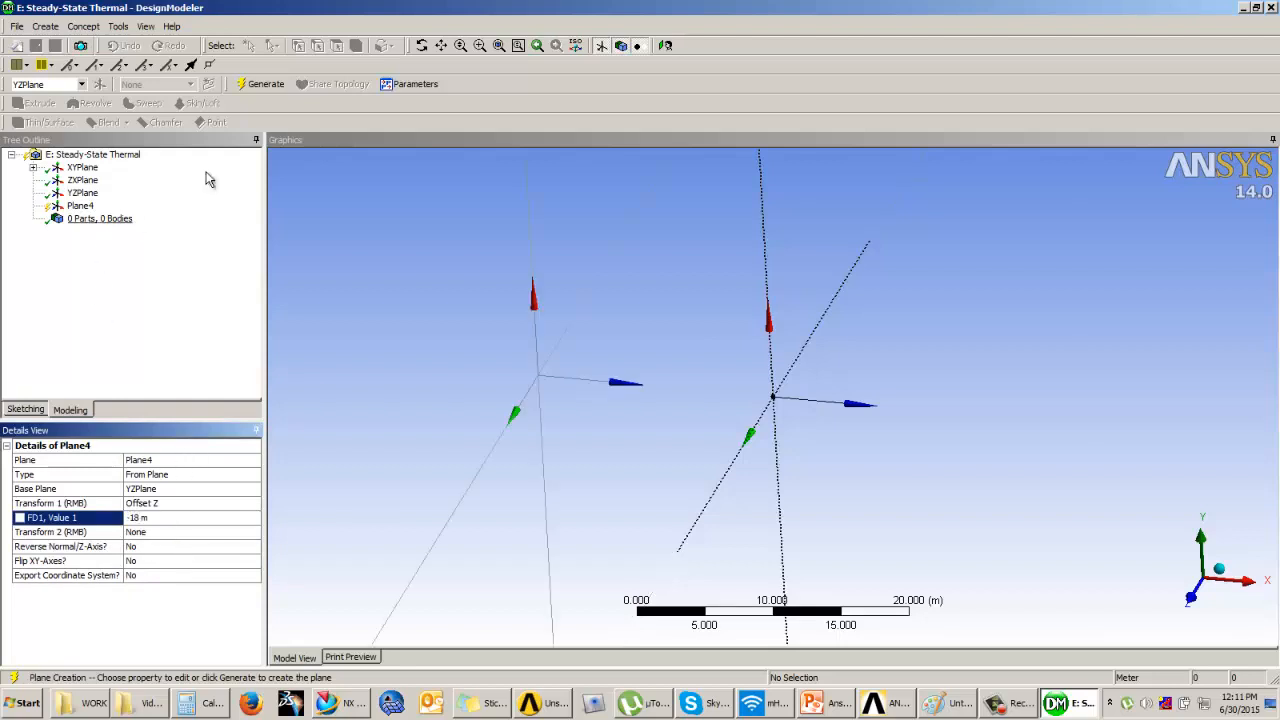
pyautogui.click(268, 87)
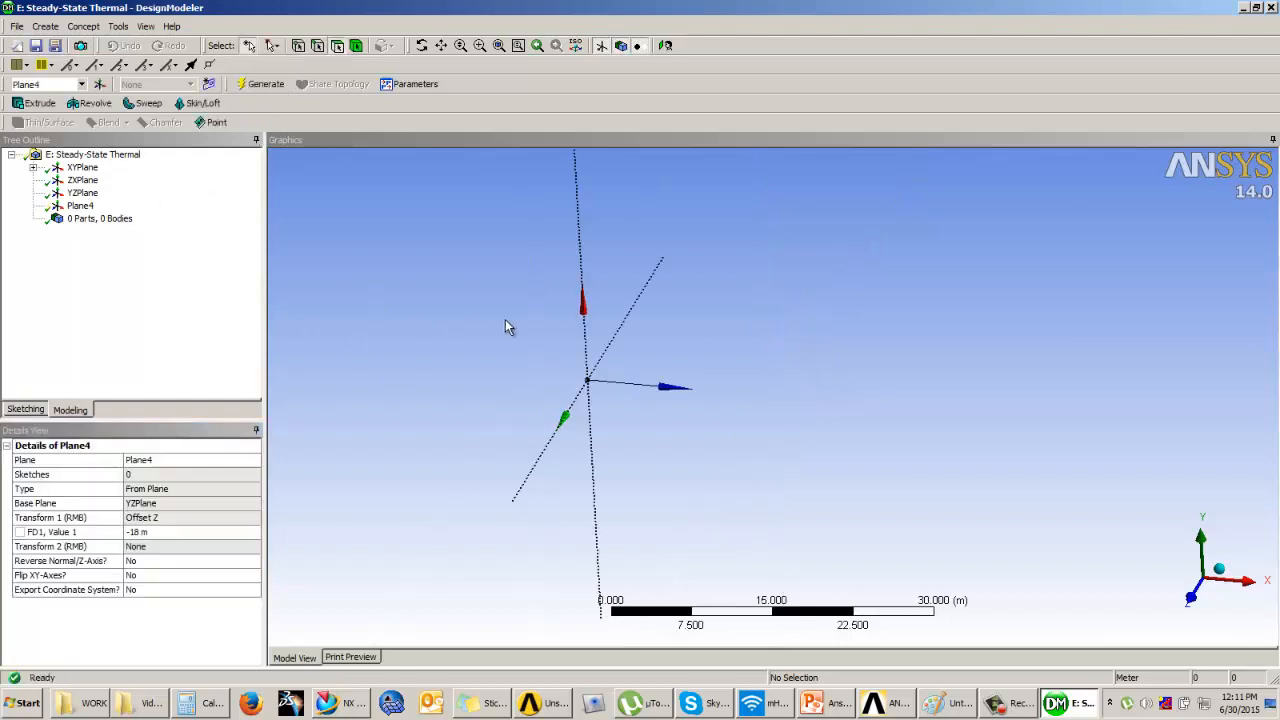
# Step: Sketch a circle about 3.65 m in diameter on the offset plane, centred on its origin
pyautogui.click(80, 206)
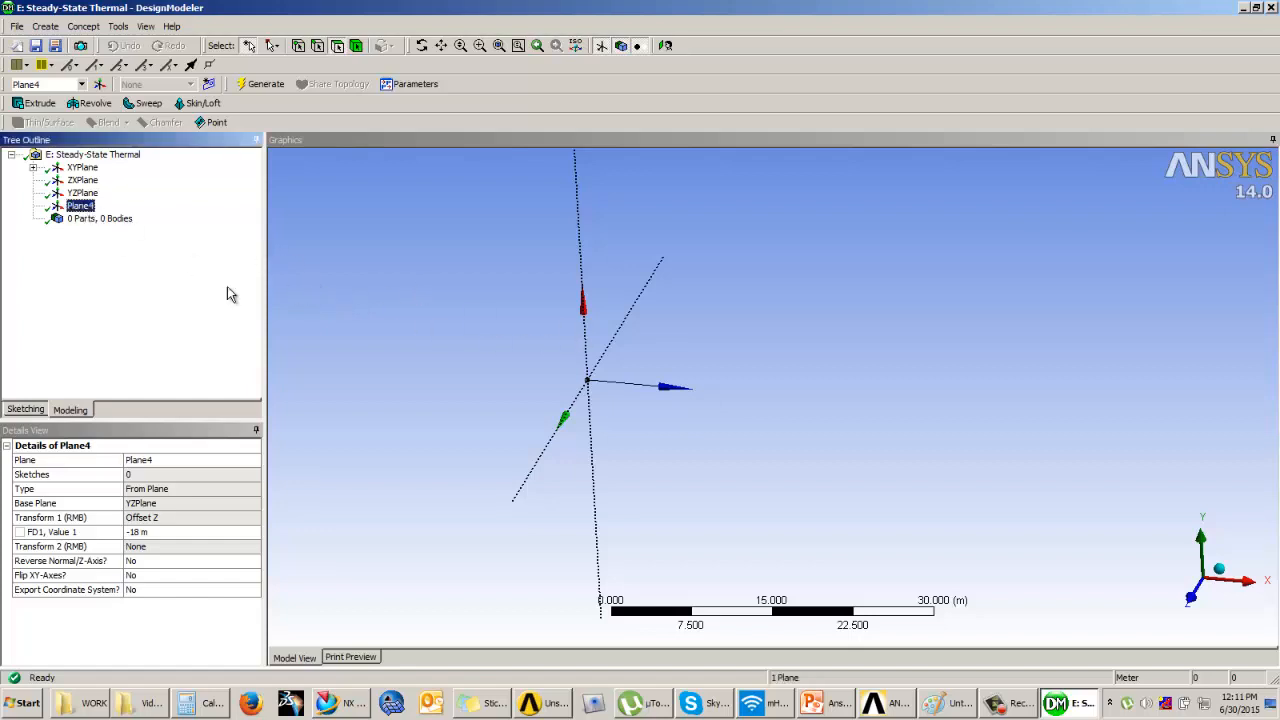
pyautogui.click(666, 46)
pyautogui.click(22, 410)
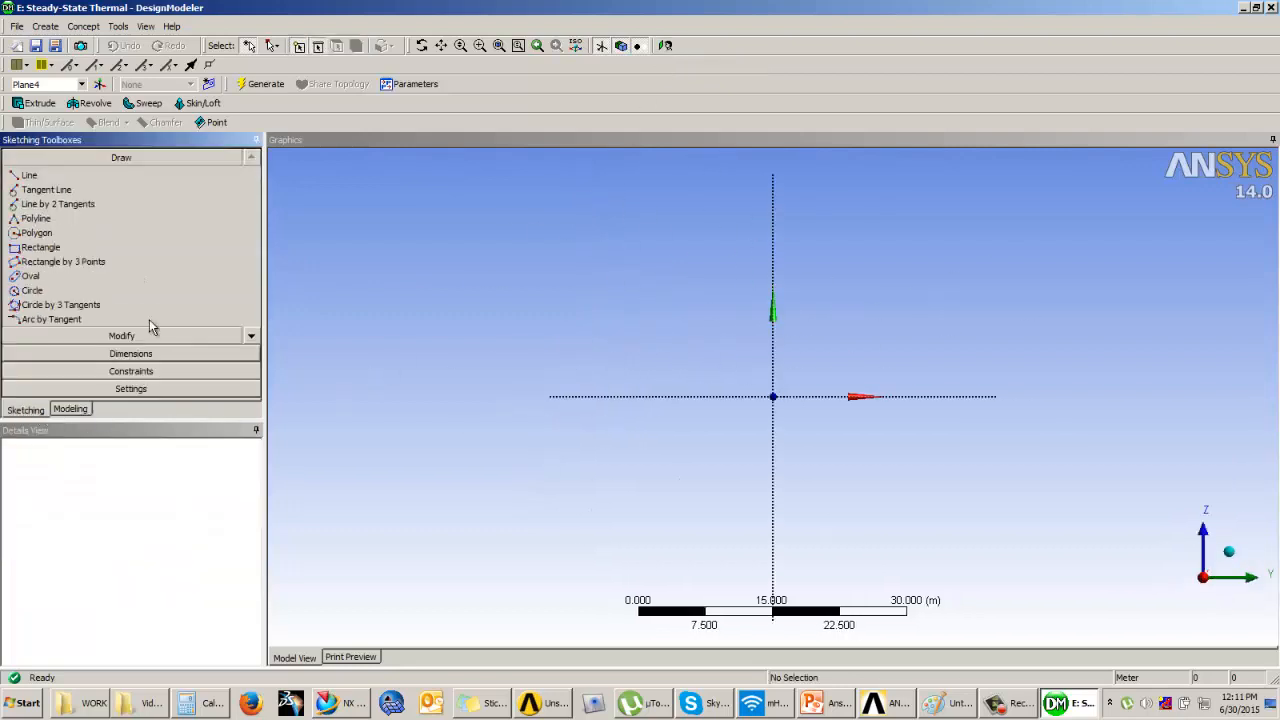
pyautogui.click(30, 290)
pyautogui.click(773, 396)
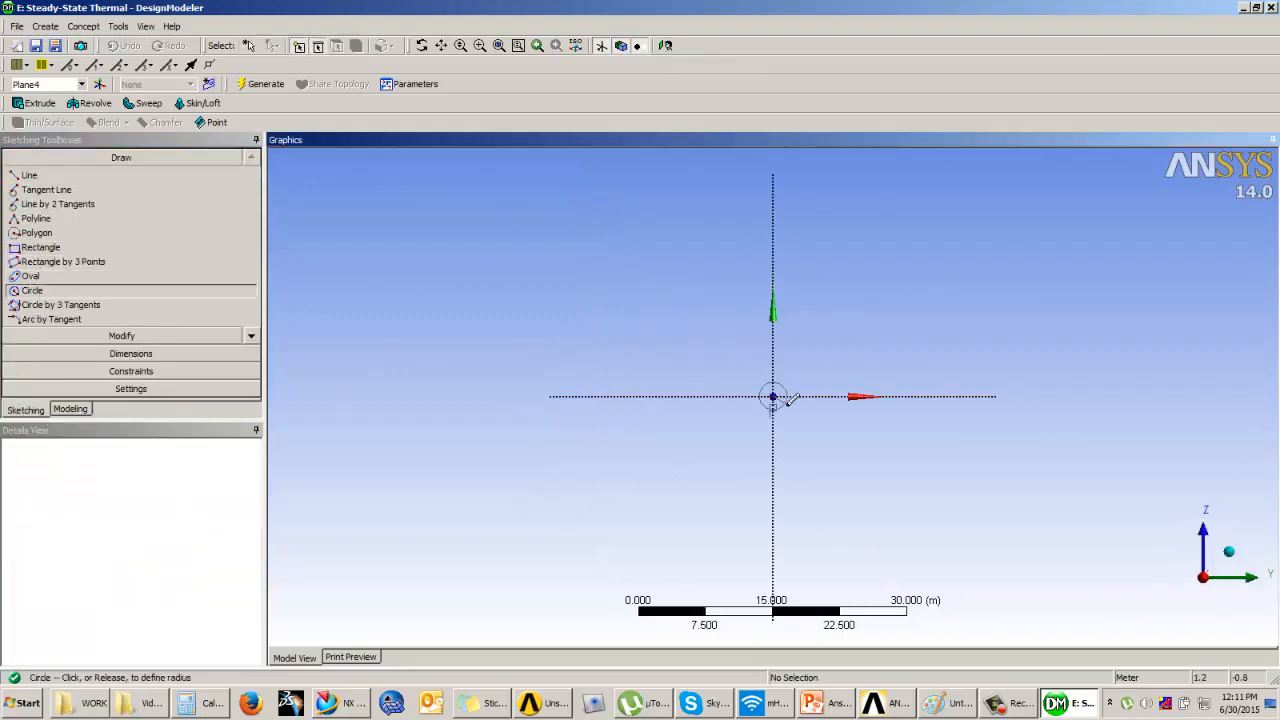
pyautogui.click(785, 385)
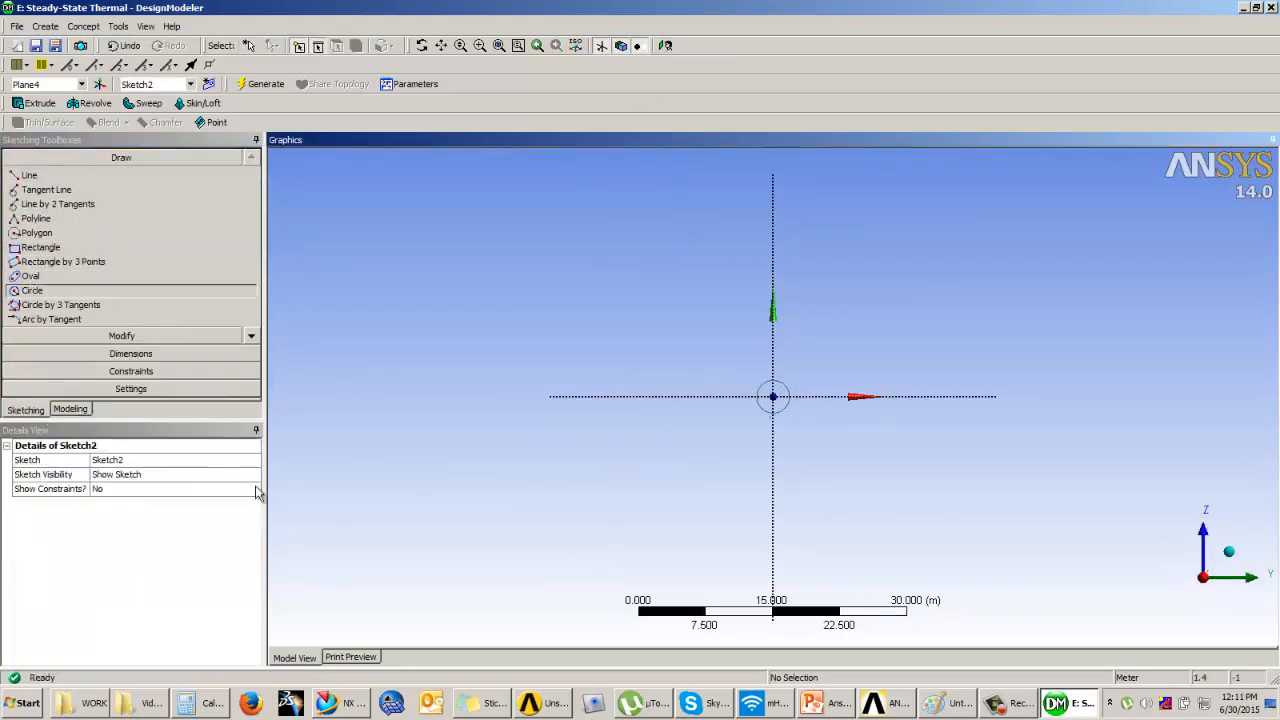
# Step: Dimension the circle's diameter and set it to 2 m
pyautogui.click(133, 356)
pyautogui.click(788, 396)
pyautogui.click(843, 357)
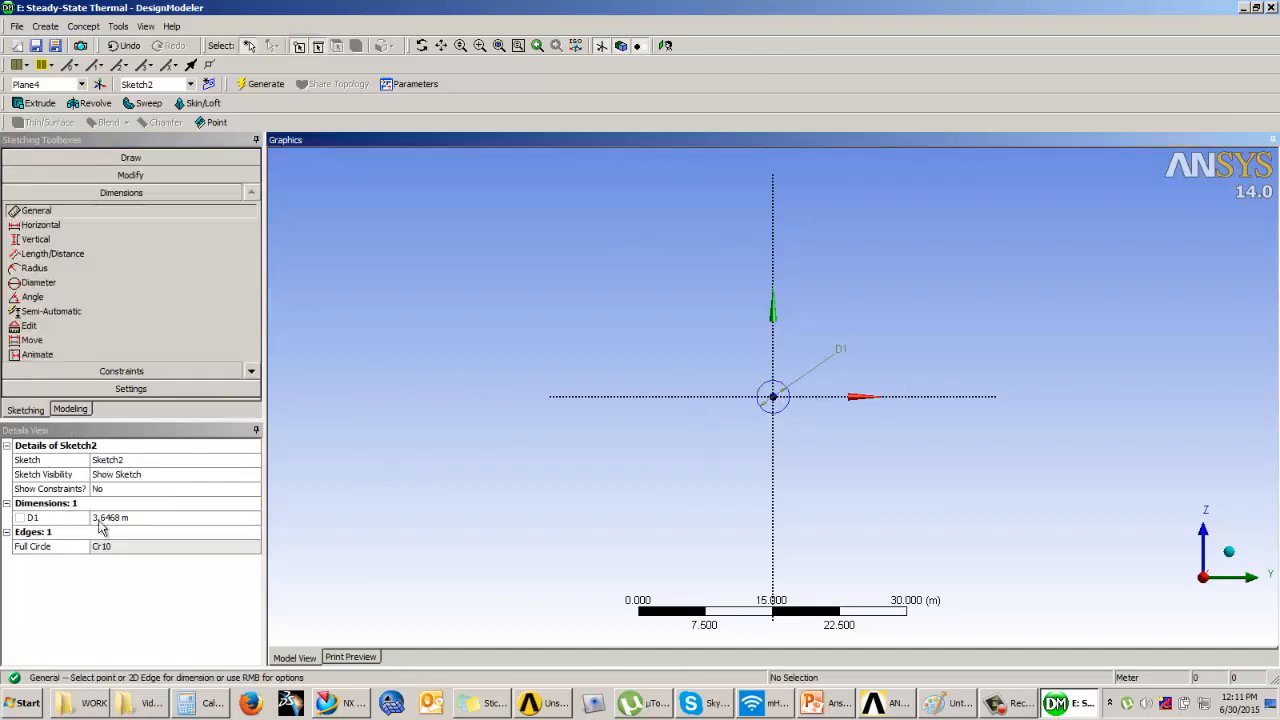
pyautogui.click(70, 515)
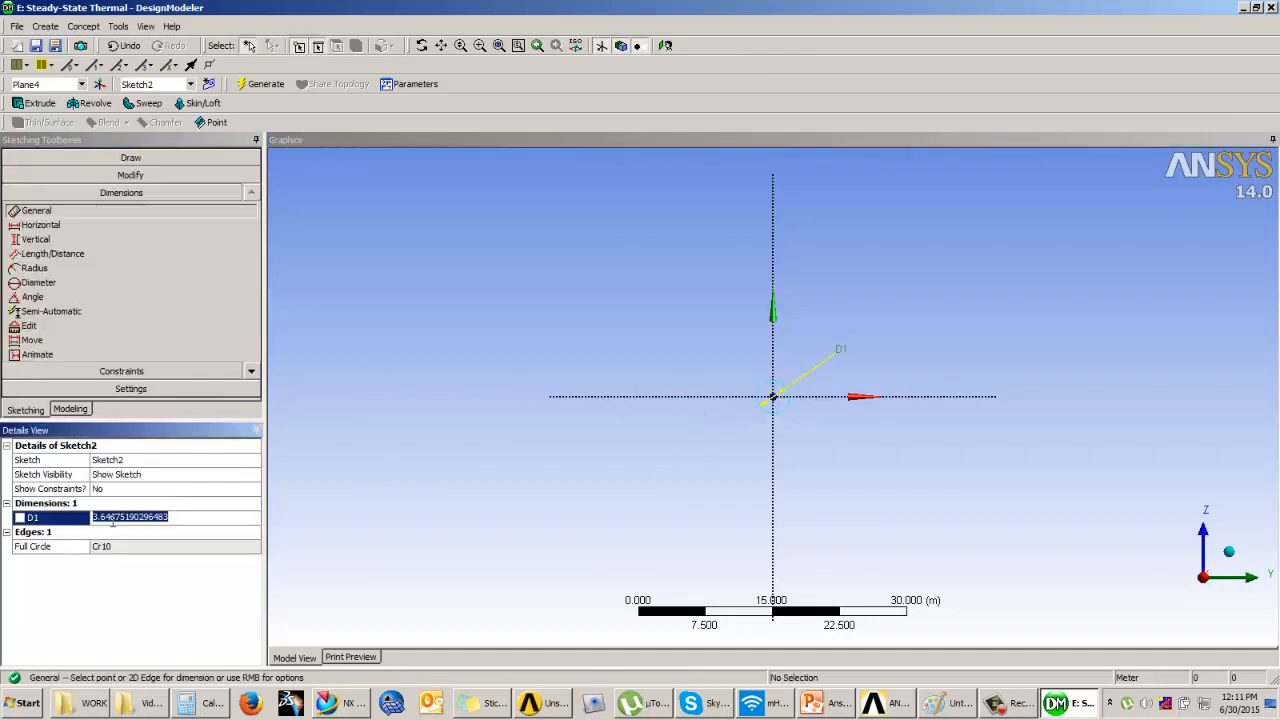
pyautogui.click(70, 409)
# Step: Set both the line sketch and the circle sketch to Always Show Sketch
pyautogui.moveTo(537, 334); pyautogui.dragTo(543, 437, button='middle')
pyautogui.scroll(4, 642, 368)
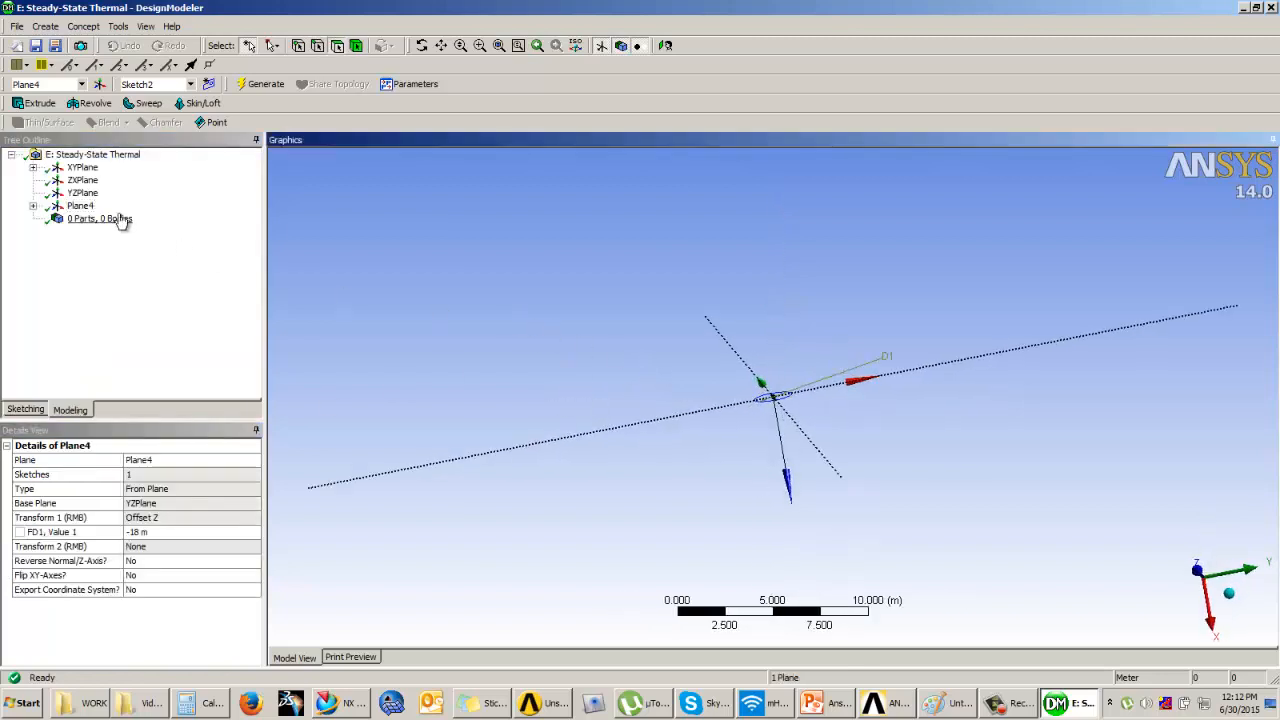
pyautogui.click(33, 168)
pyautogui.rightClick(109, 183)
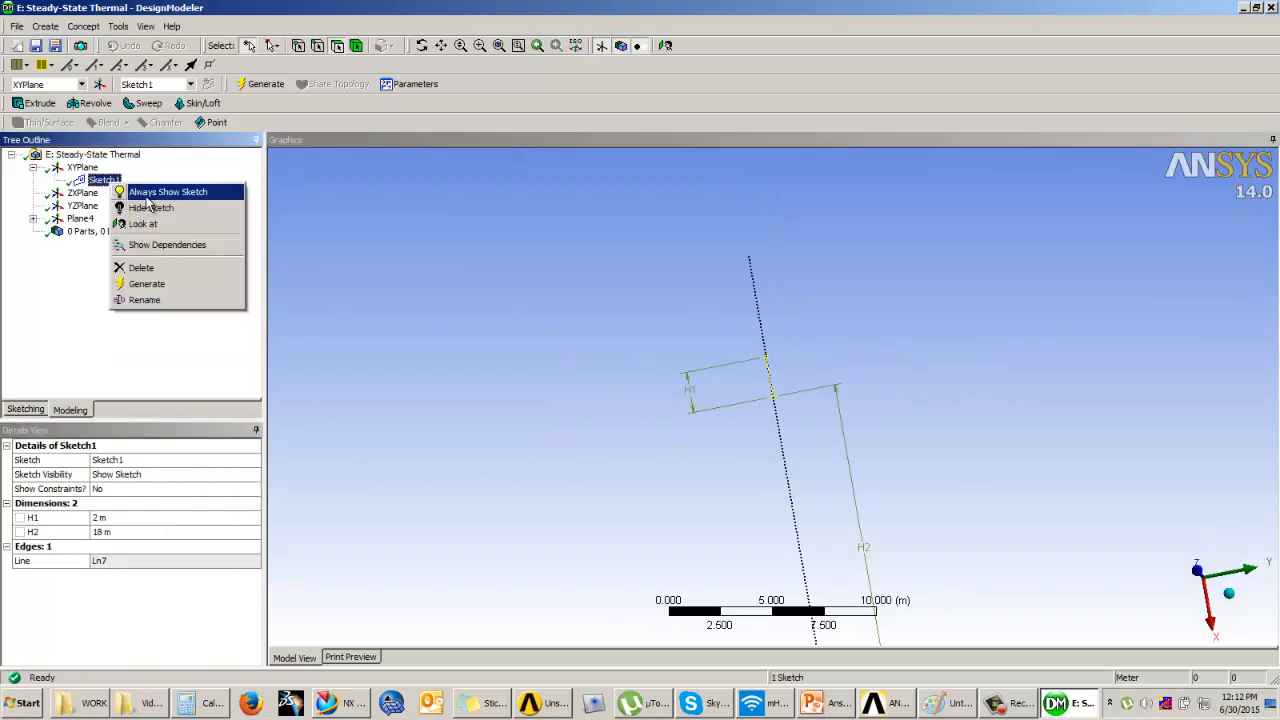
pyautogui.click(160, 191)
pyautogui.moveTo(674, 389); pyautogui.dragTo(337, 309, button='middle')
pyautogui.click(33, 218)
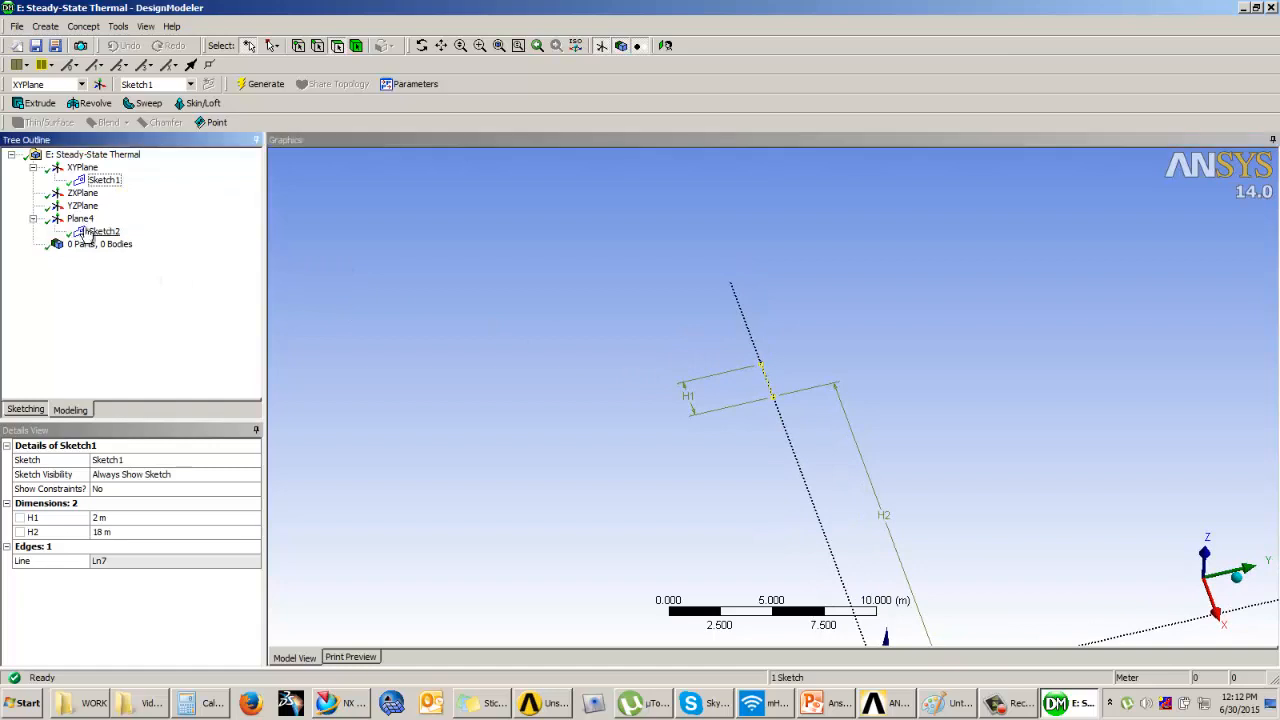
pyautogui.rightClick(96, 231)
pyautogui.click(140, 241)
pyautogui.moveTo(614, 338); pyautogui.dragTo(677, 337, button='middle')
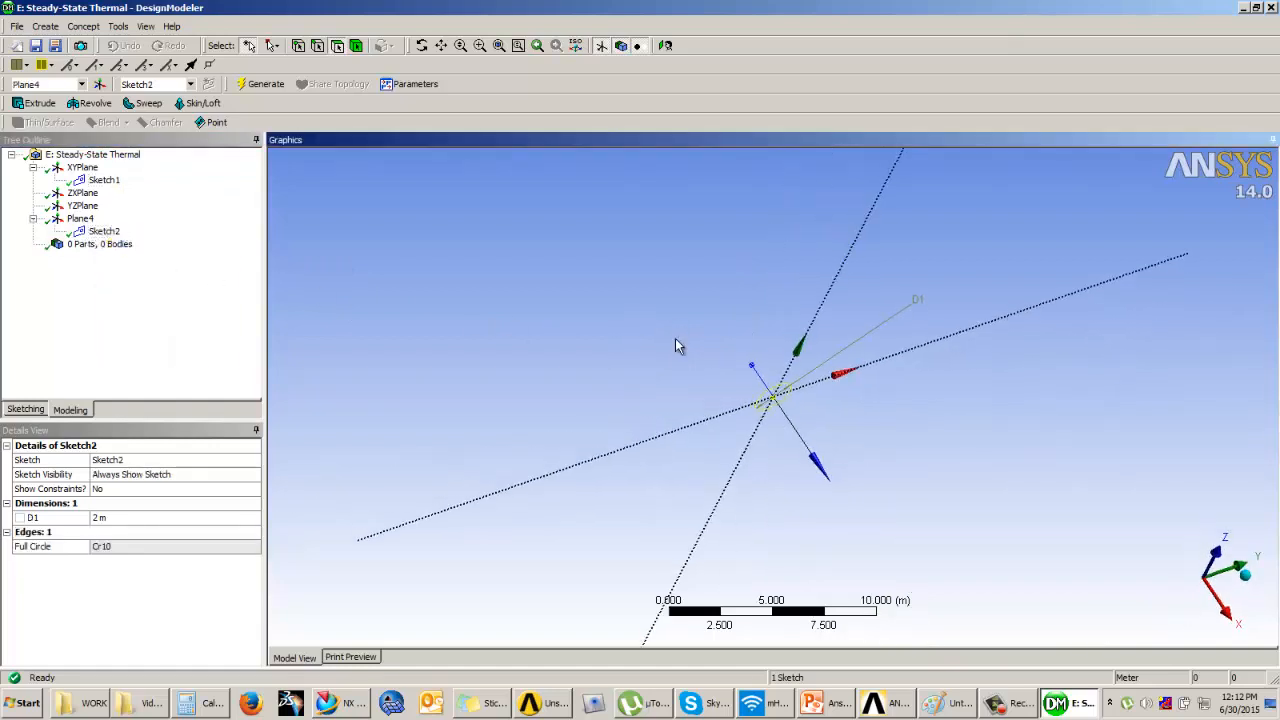
# Step: Sweep the circle sketch along the 2 m line and generate the first cylinder
pyautogui.click(145, 103)
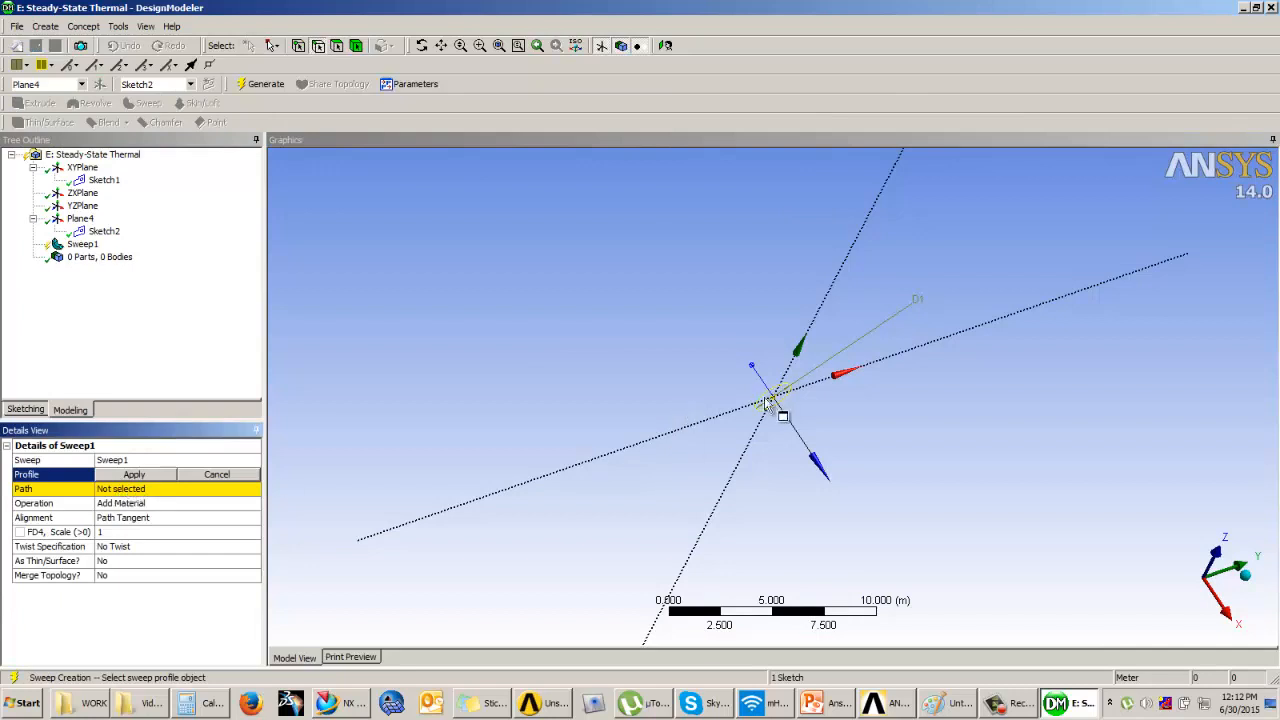
pyautogui.click(768, 402)
pyautogui.click(133, 476)
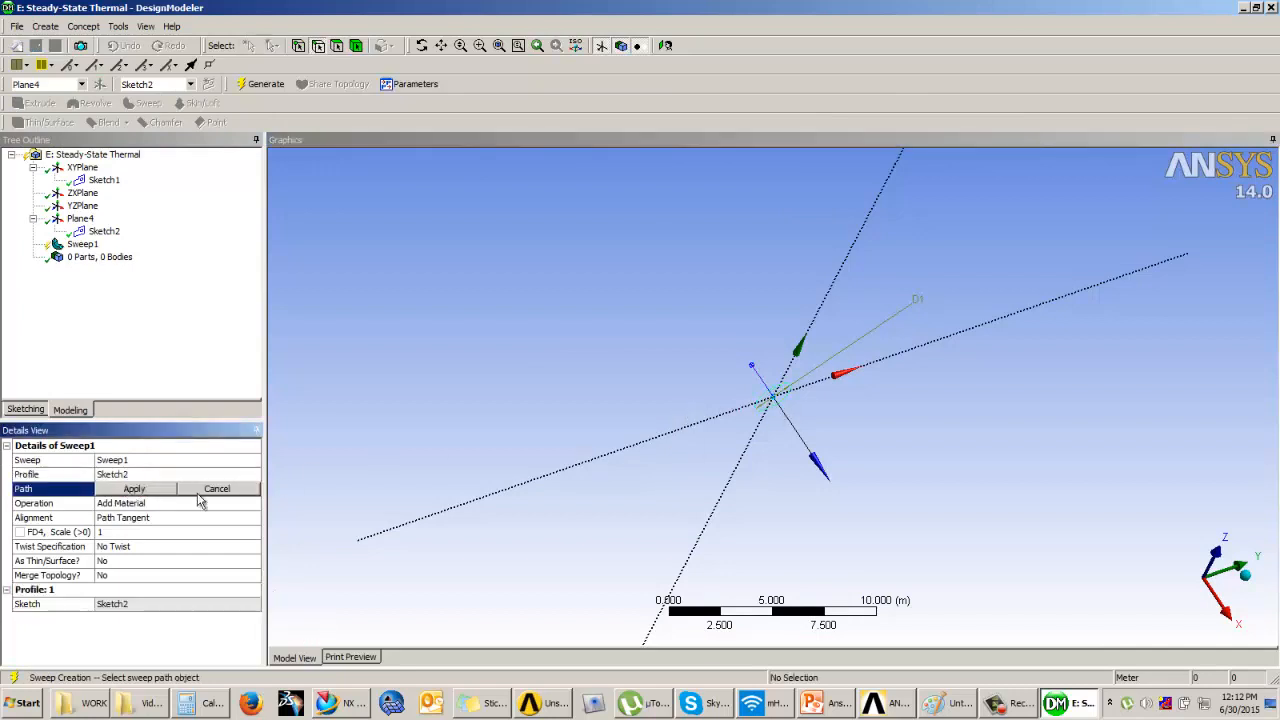
pyautogui.click(112, 490)
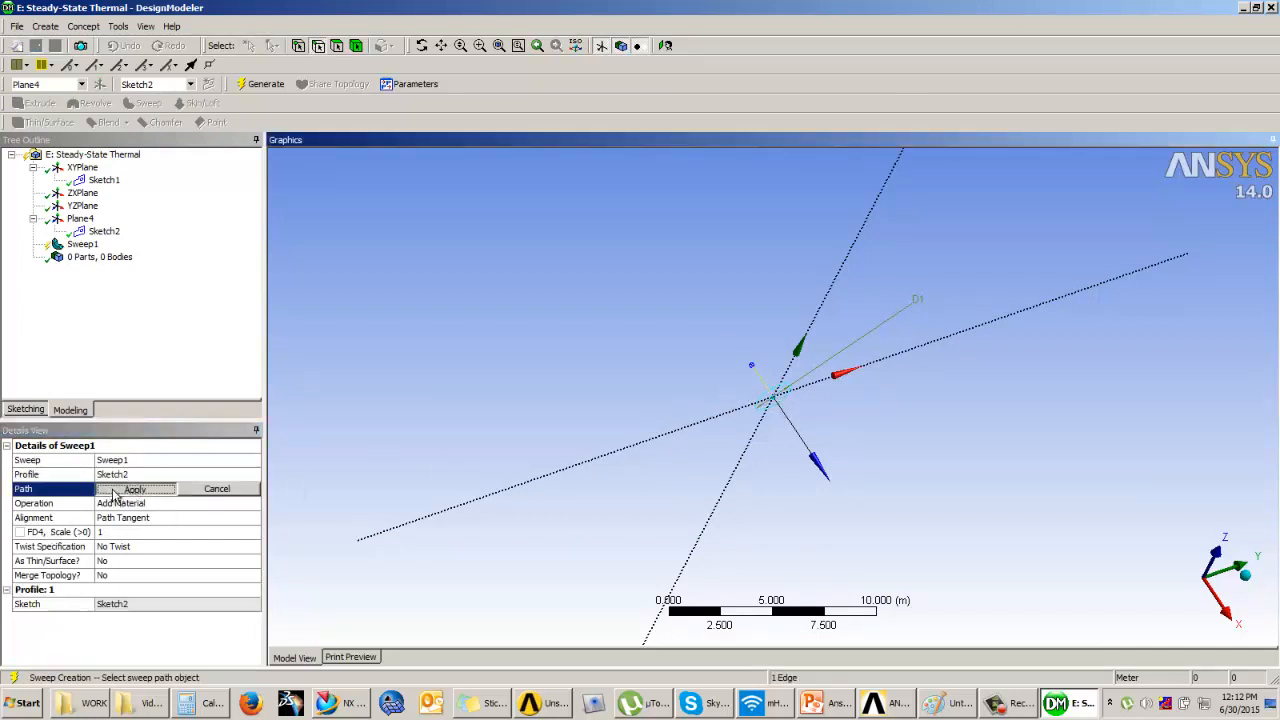
pyautogui.click(260, 84)
pyautogui.moveTo(693, 406); pyautogui.dragTo(768, 397, button='middle')
pyautogui.scroll(5, 868, 386)
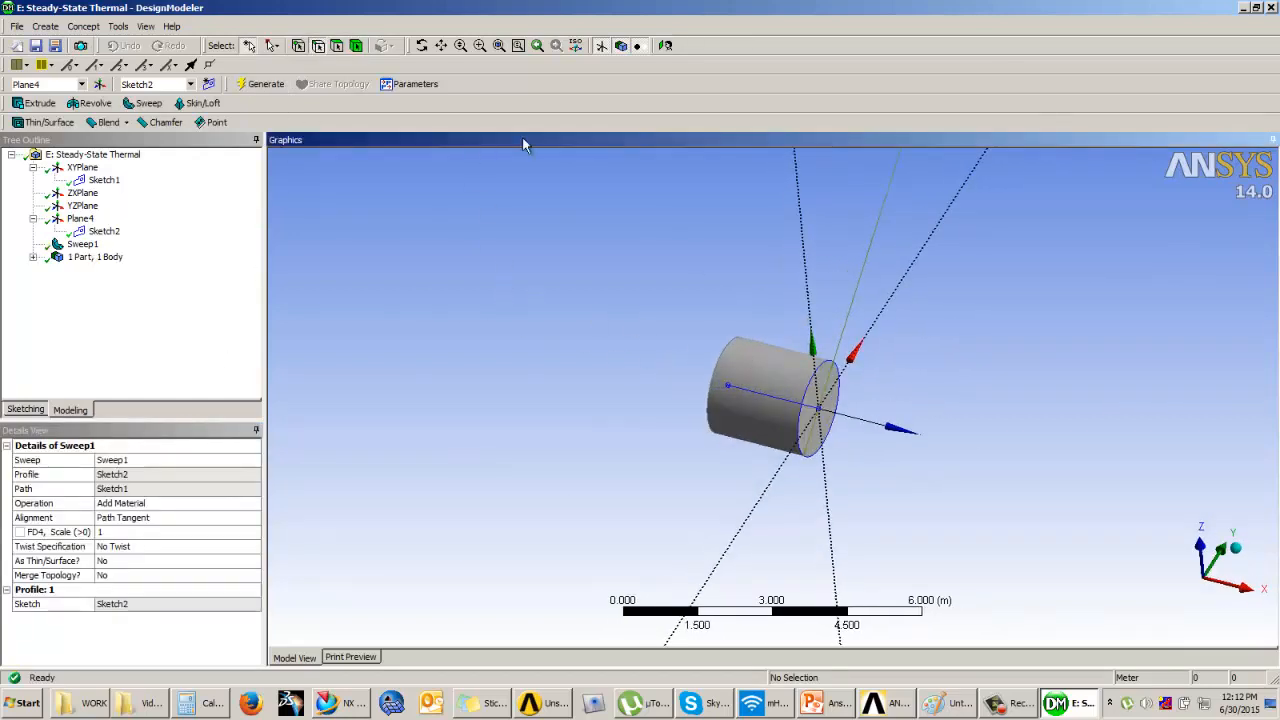
# Step: Start a sketch on the cylinder's end face toward the origin and draw a circle centred on it
pyautogui.click(665, 46)
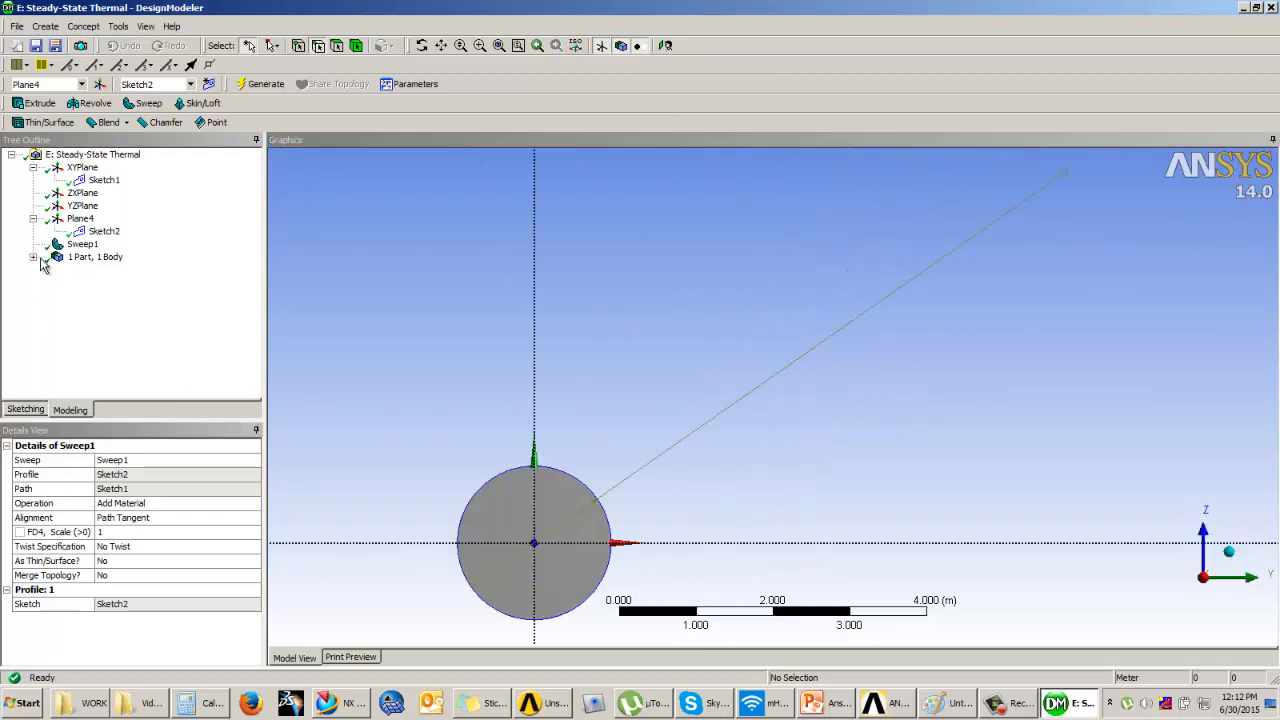
pyautogui.moveTo(509, 352); pyautogui.dragTo(686, 356, button='middle')
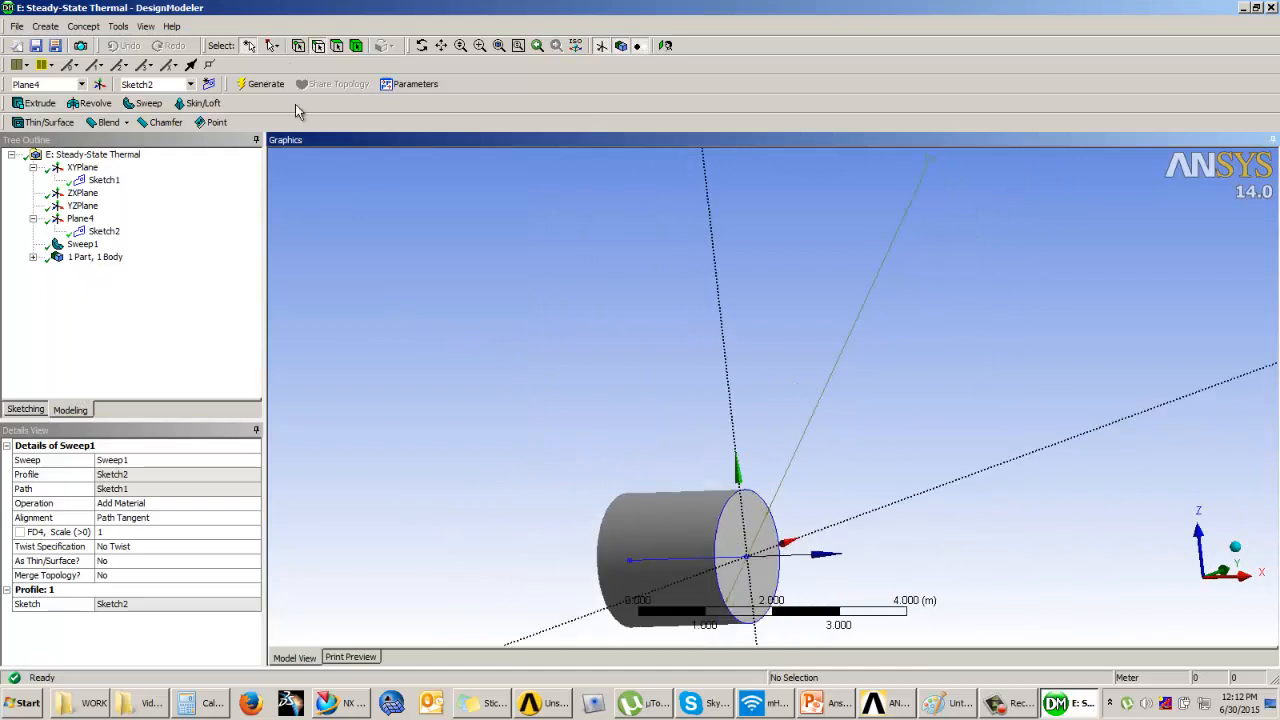
pyautogui.click(743, 538)
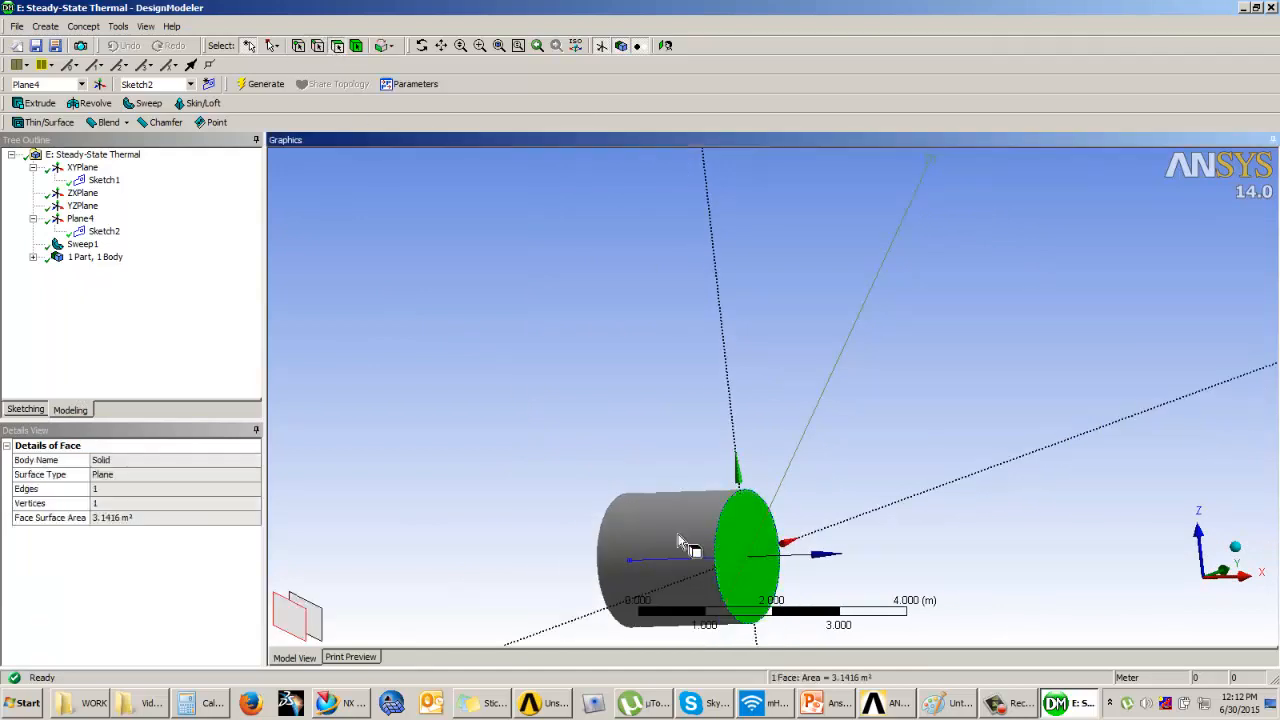
pyautogui.click(27, 410)
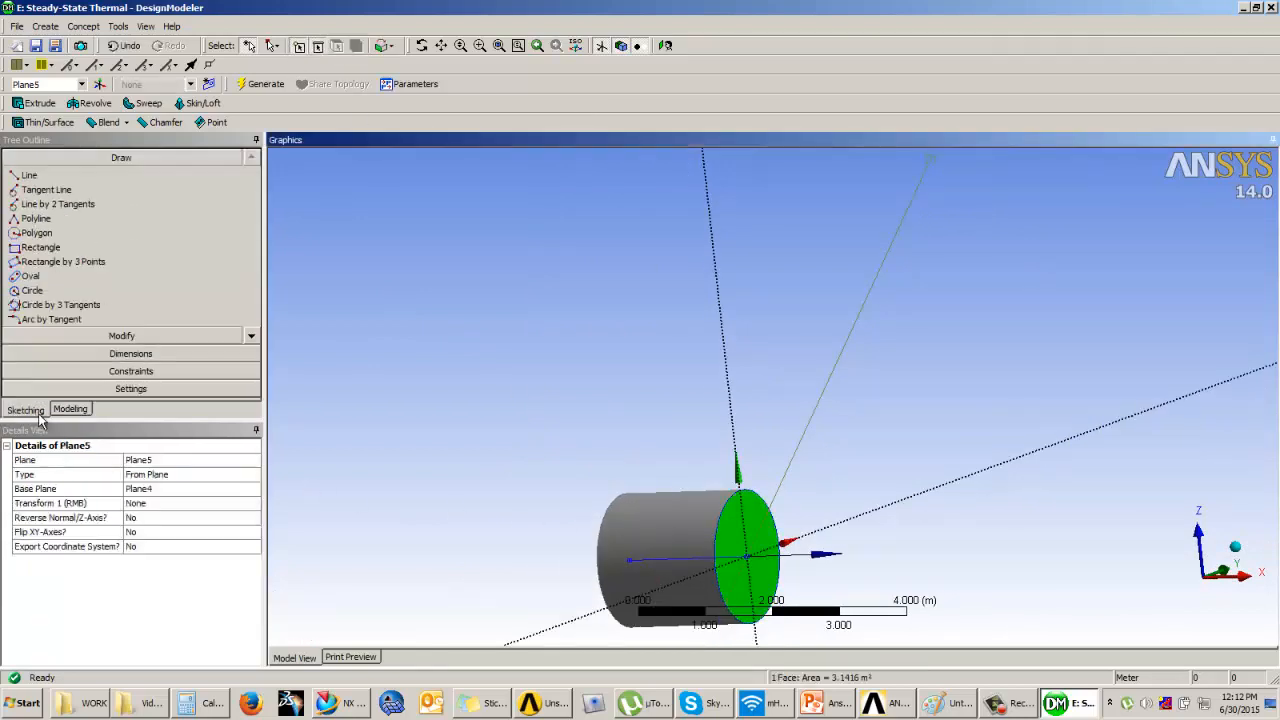
pyautogui.click(664, 45)
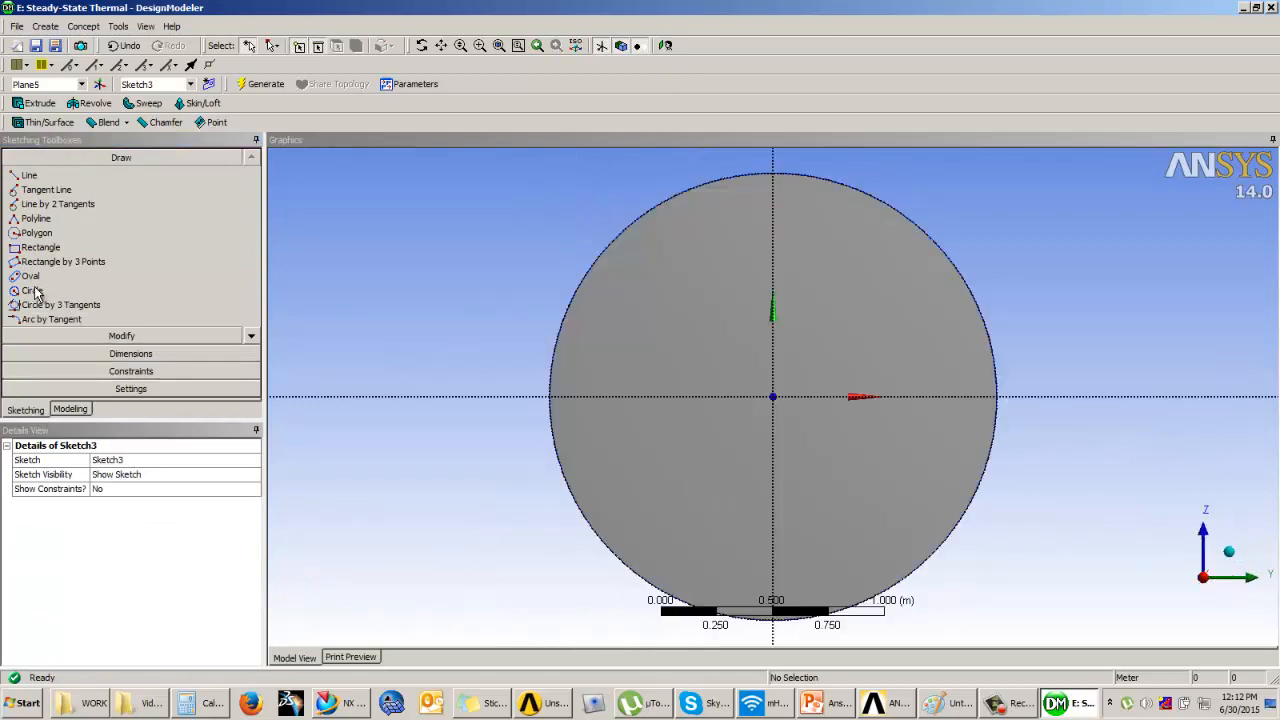
pyautogui.click(33, 290)
pyautogui.click(775, 395)
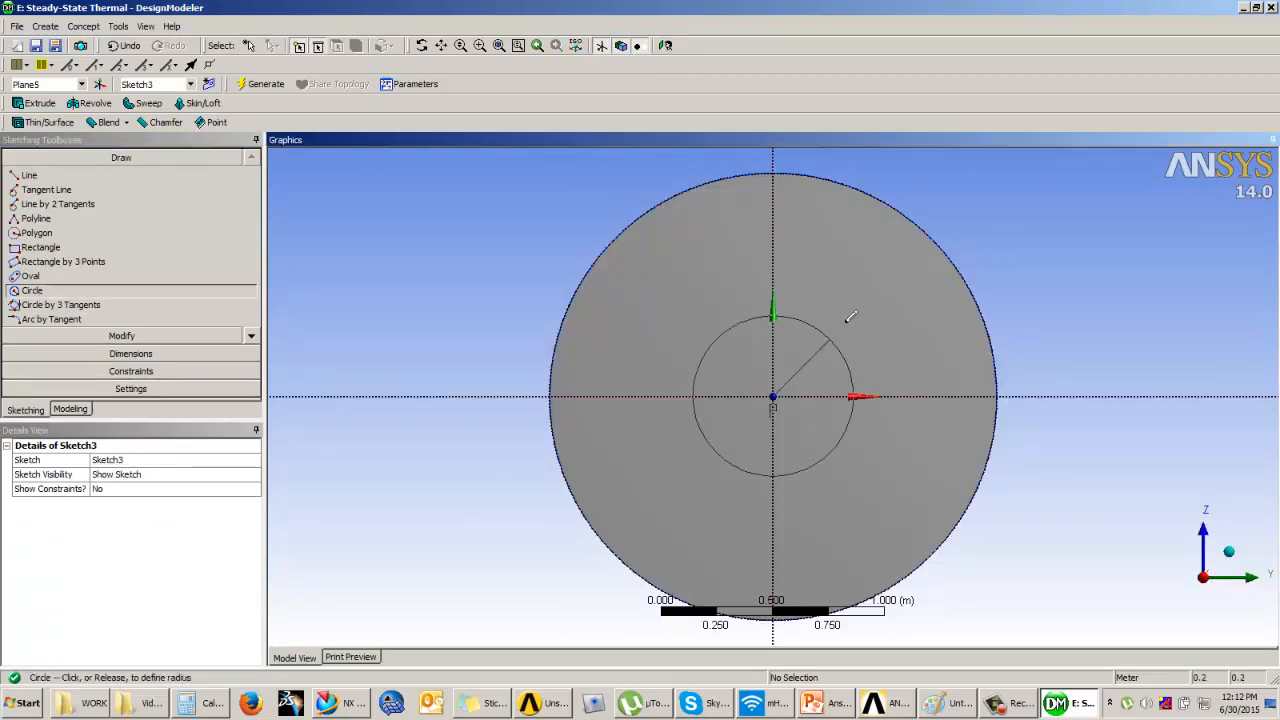
pyautogui.click(820, 288)
# Step: Dimension the diameter of the end-face circle and set it to 2 m
pyautogui.click(117, 355)
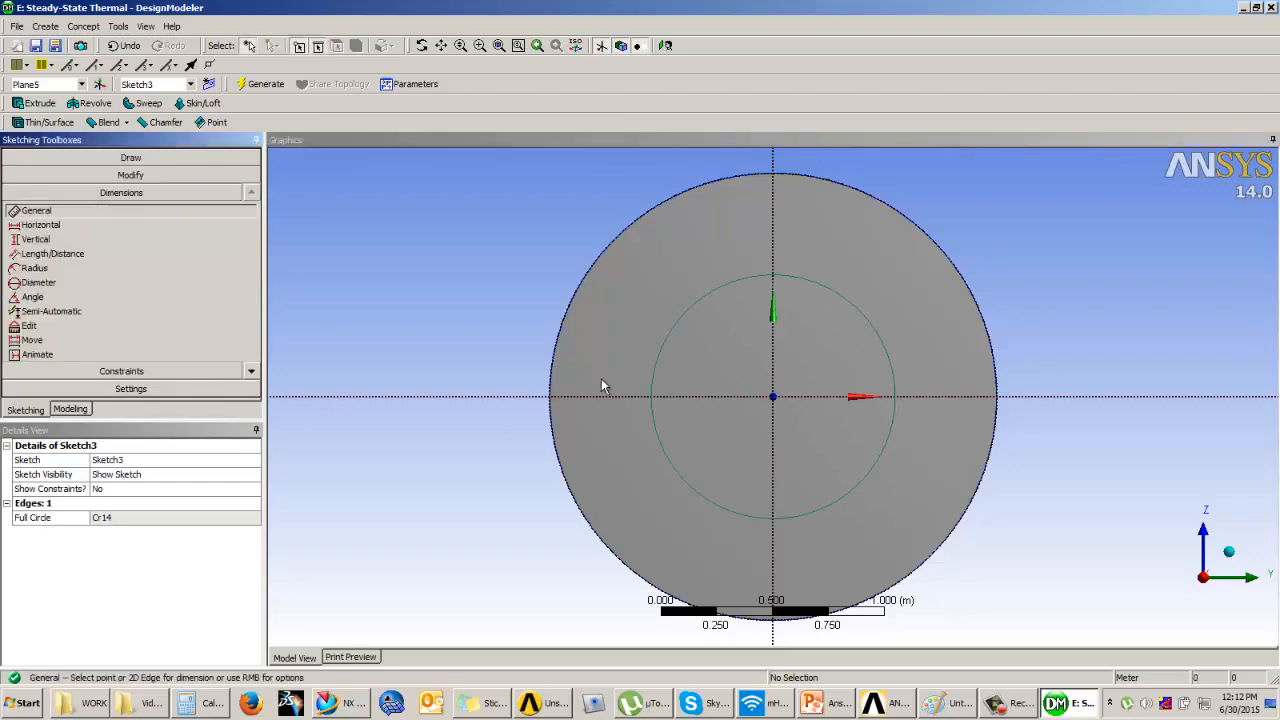
pyautogui.click(666, 342)
pyautogui.click(515, 285)
pyautogui.click(118, 518)
pyautogui.write('2')
pyautogui.press('Return')
# Step: Extrude the end-face circle 5 m with the Add Frozen operation and generate the second cylinder
pyautogui.click(68, 411)
pyautogui.moveTo(590, 305); pyautogui.dragTo(765, 373, button='middle')
pyautogui.click(38, 103)
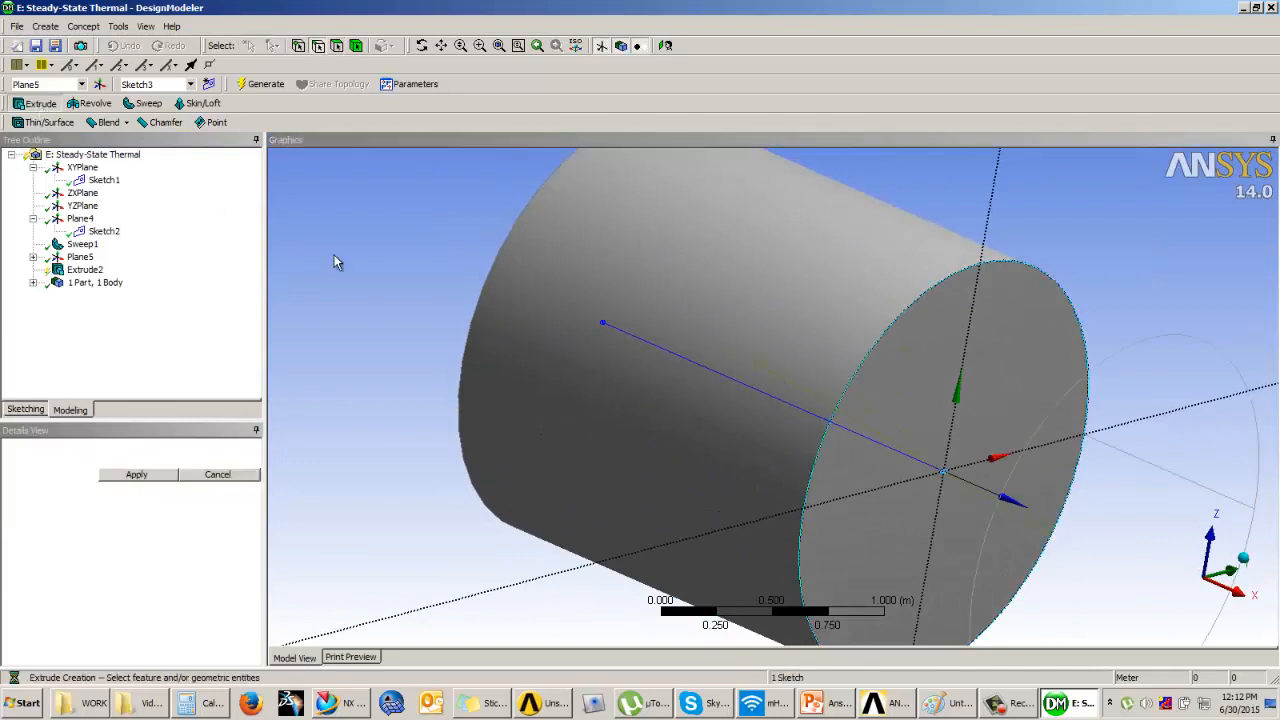
pyautogui.click(117, 550)
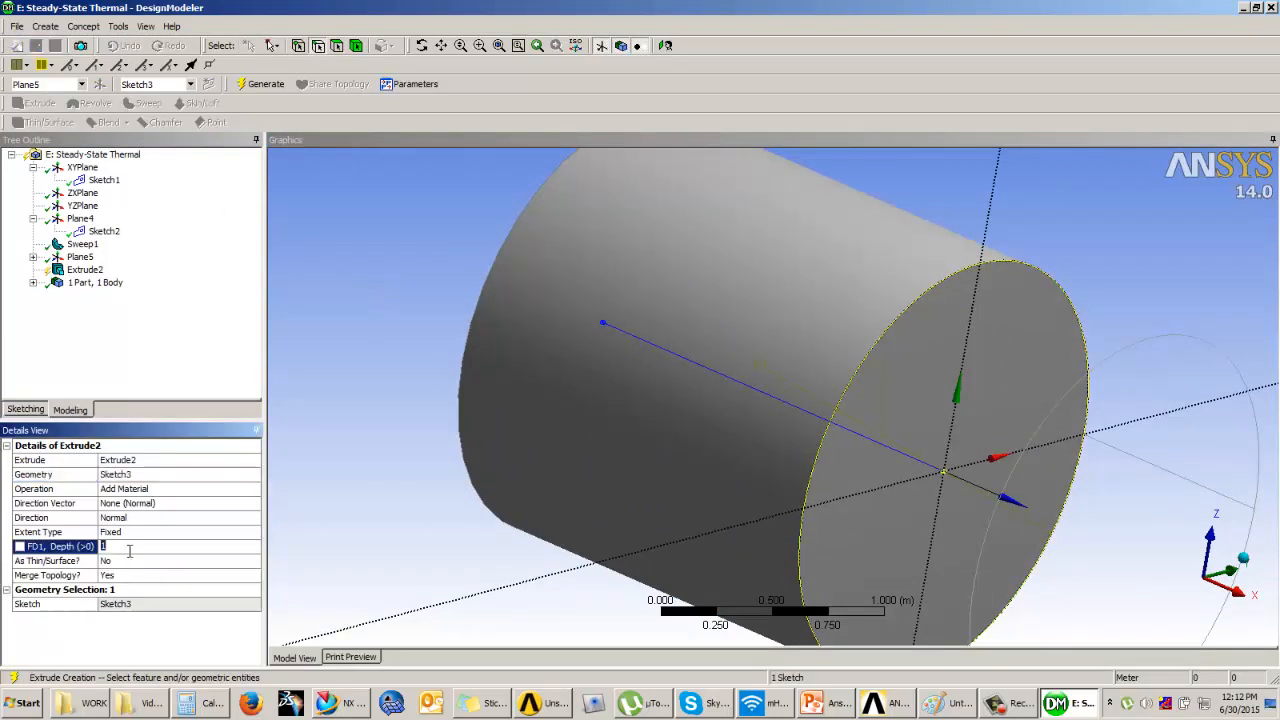
pyautogui.press('Return')
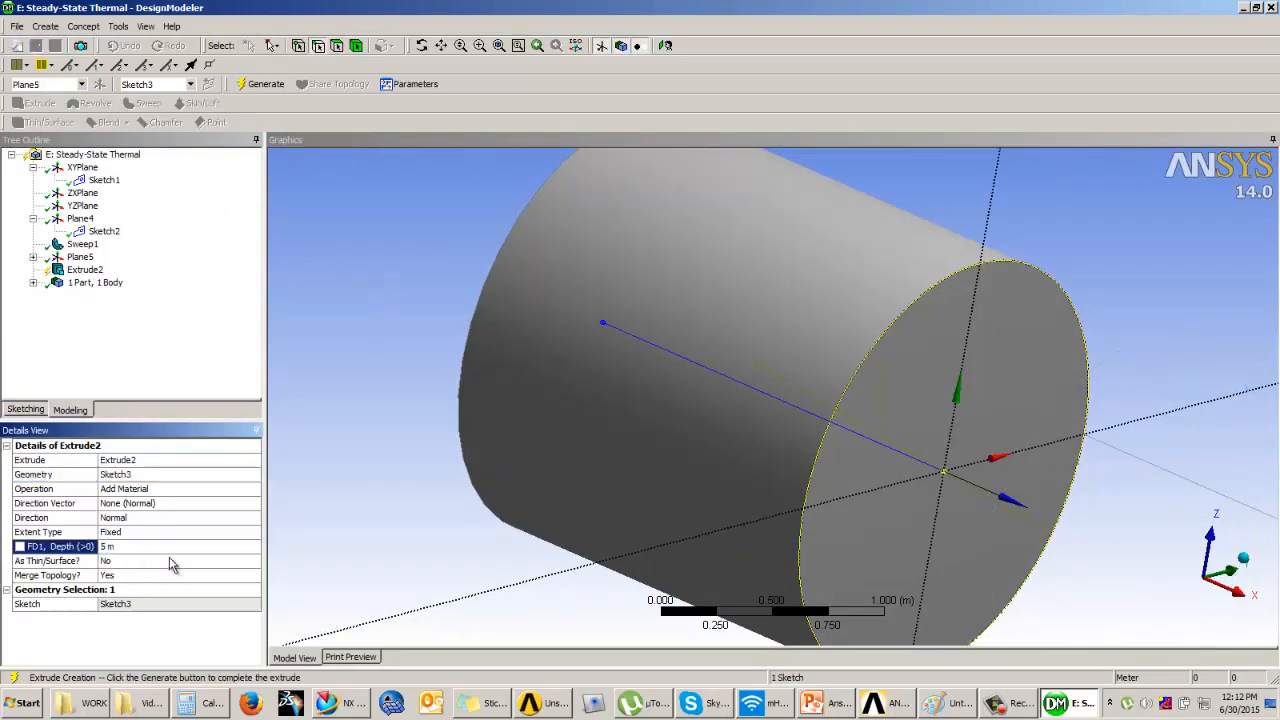
pyautogui.click(199, 489)
pyautogui.click(199, 489)
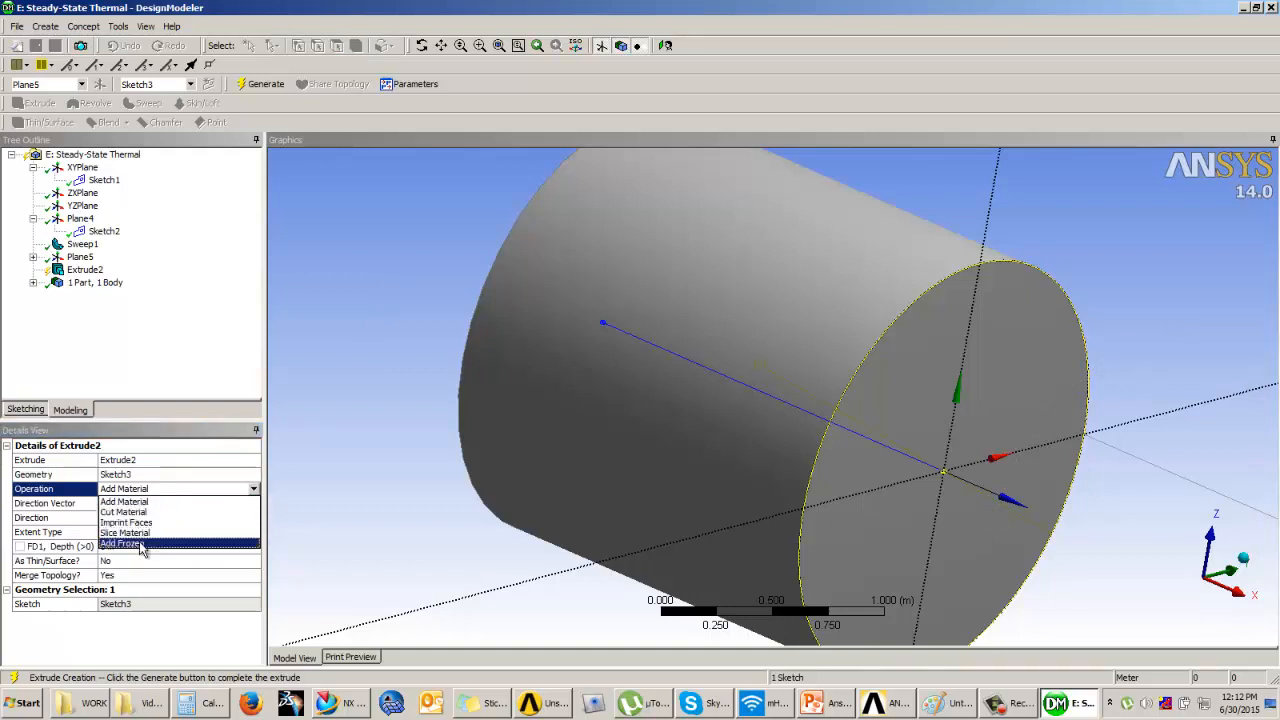
pyautogui.click(141, 544)
pyautogui.click(266, 84)
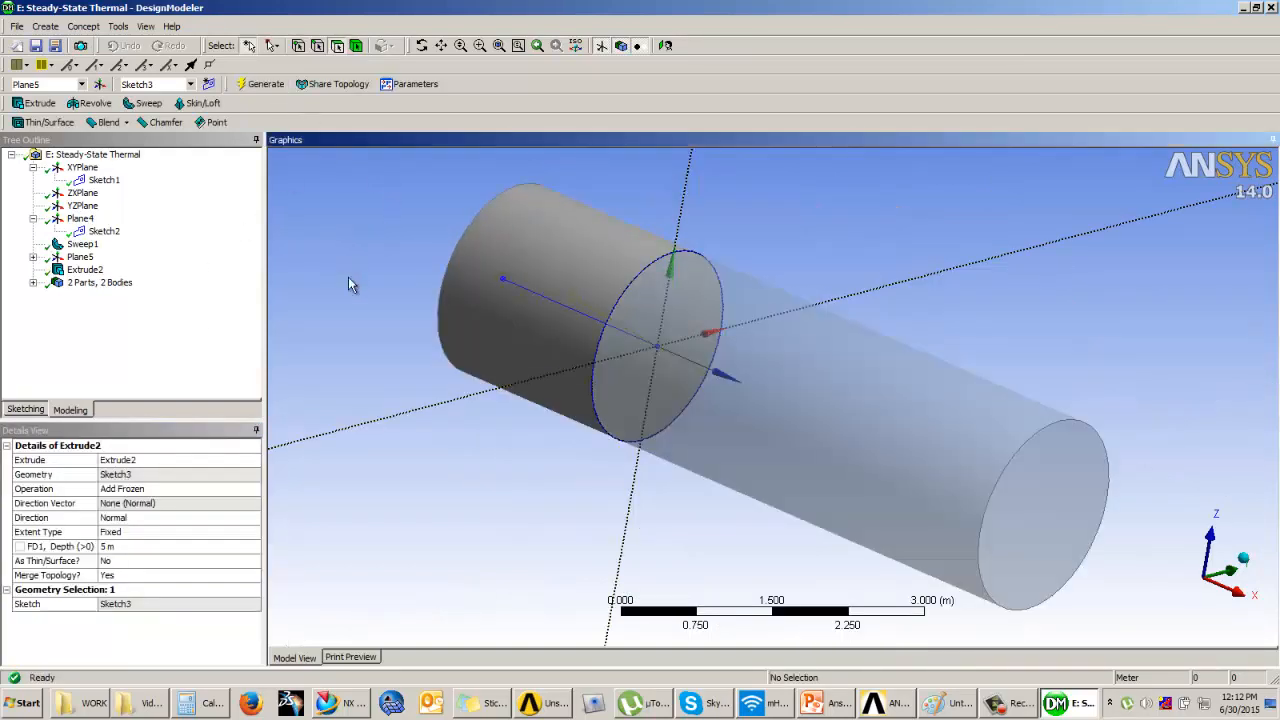
# Step: Start a sketch on the free end face of the 5 m cylinder and draw a circle centred on it
pyautogui.click(1040, 496)
pyautogui.click(662, 47)
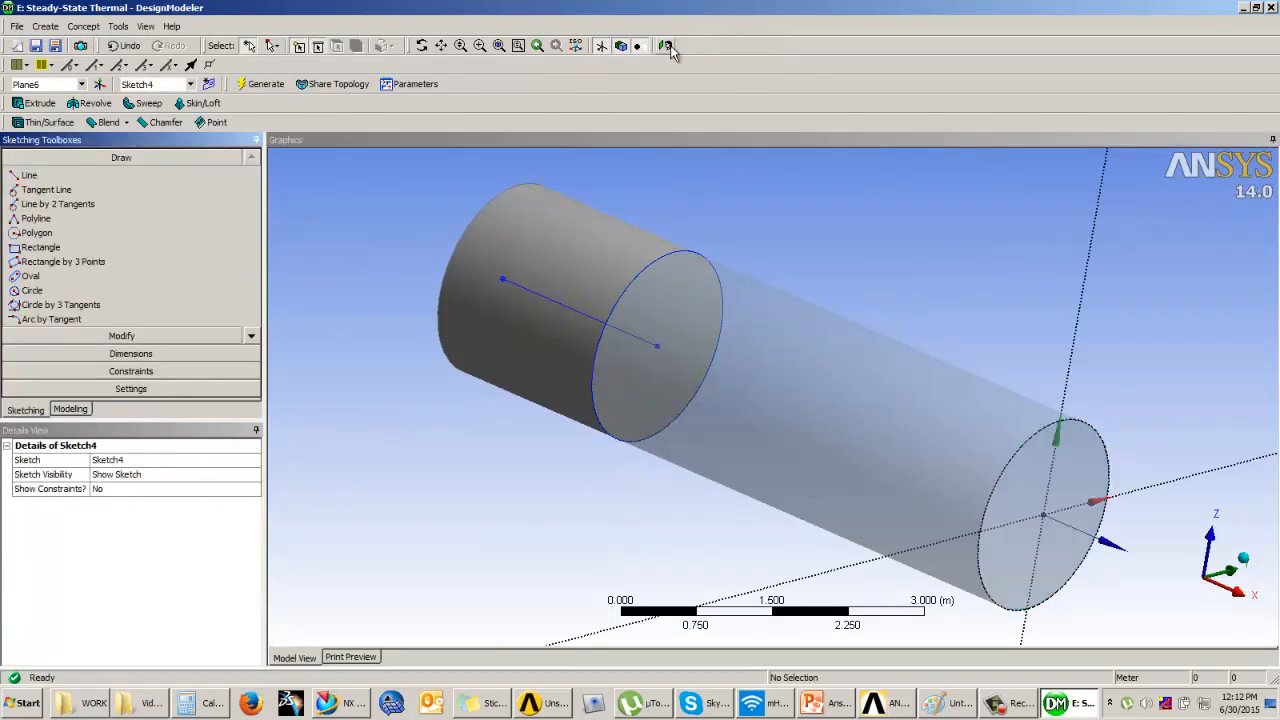
pyautogui.click(665, 46)
pyautogui.click(36, 291)
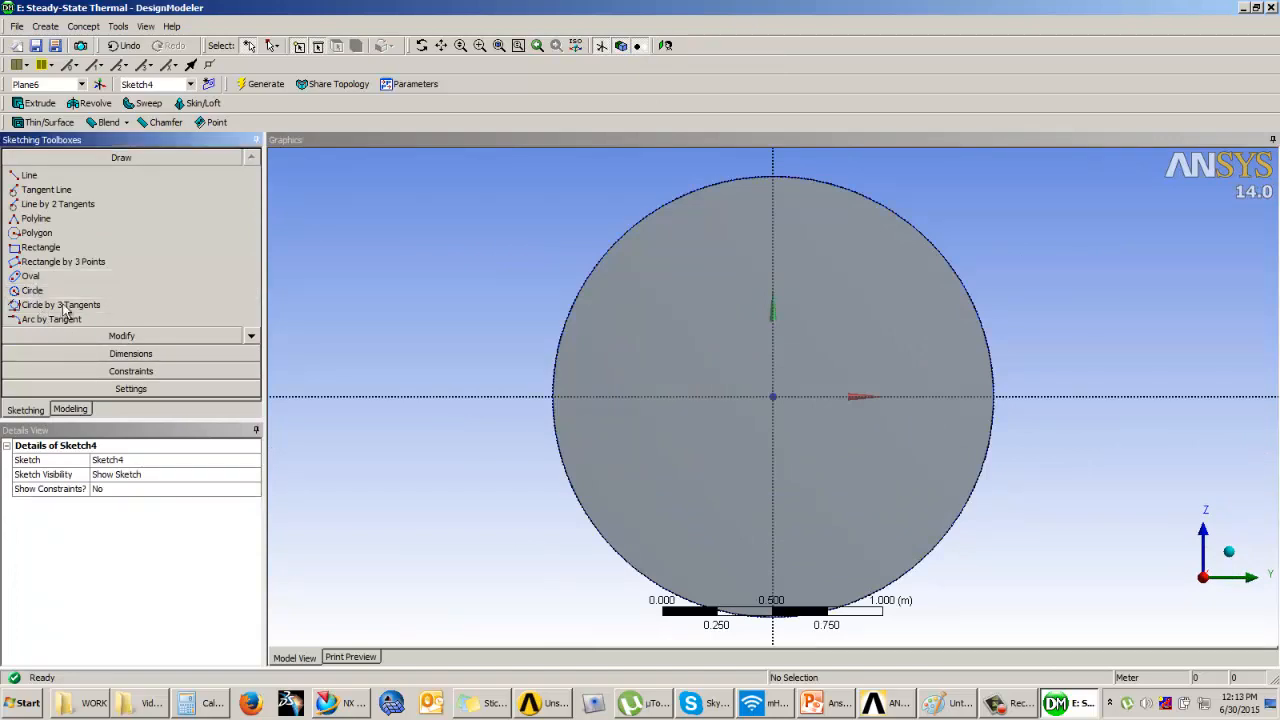
pyautogui.click(772, 397)
pyautogui.click(688, 312)
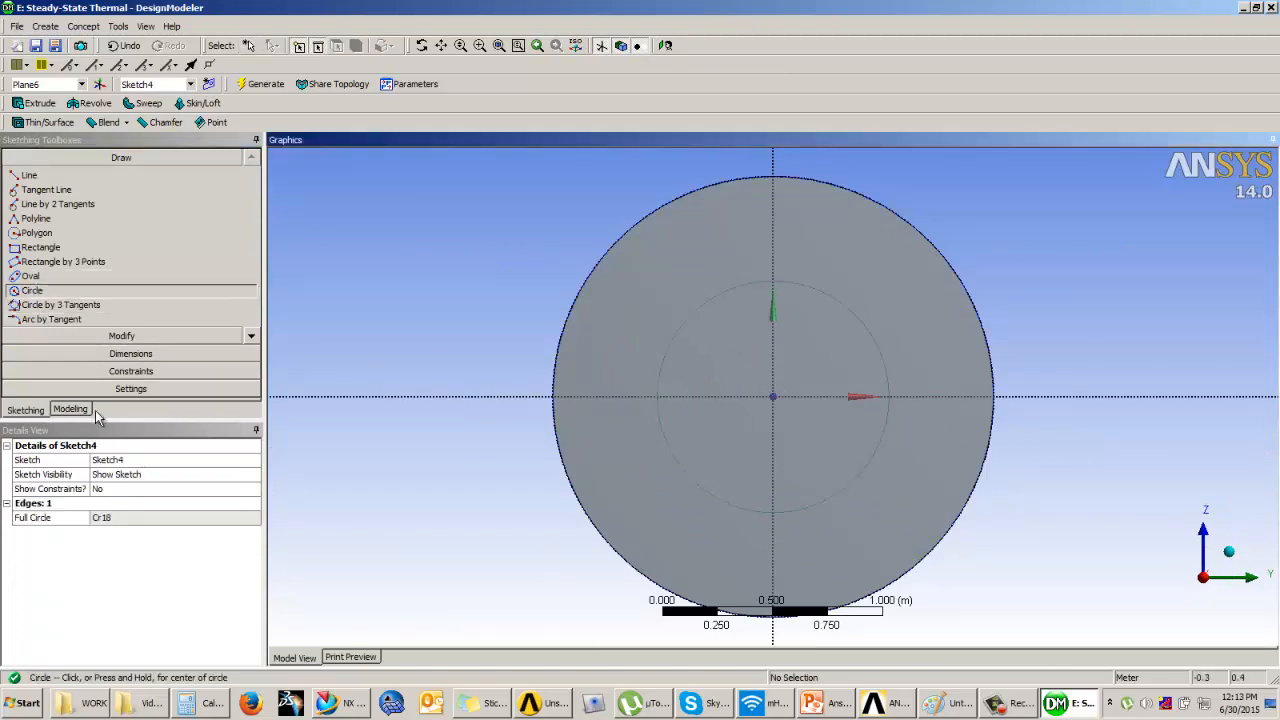
# Step: Dimension the diameter of the new circle on the second cylinder's end face and set it to 2 m
pyautogui.click(165, 354)
pyautogui.click(684, 340)
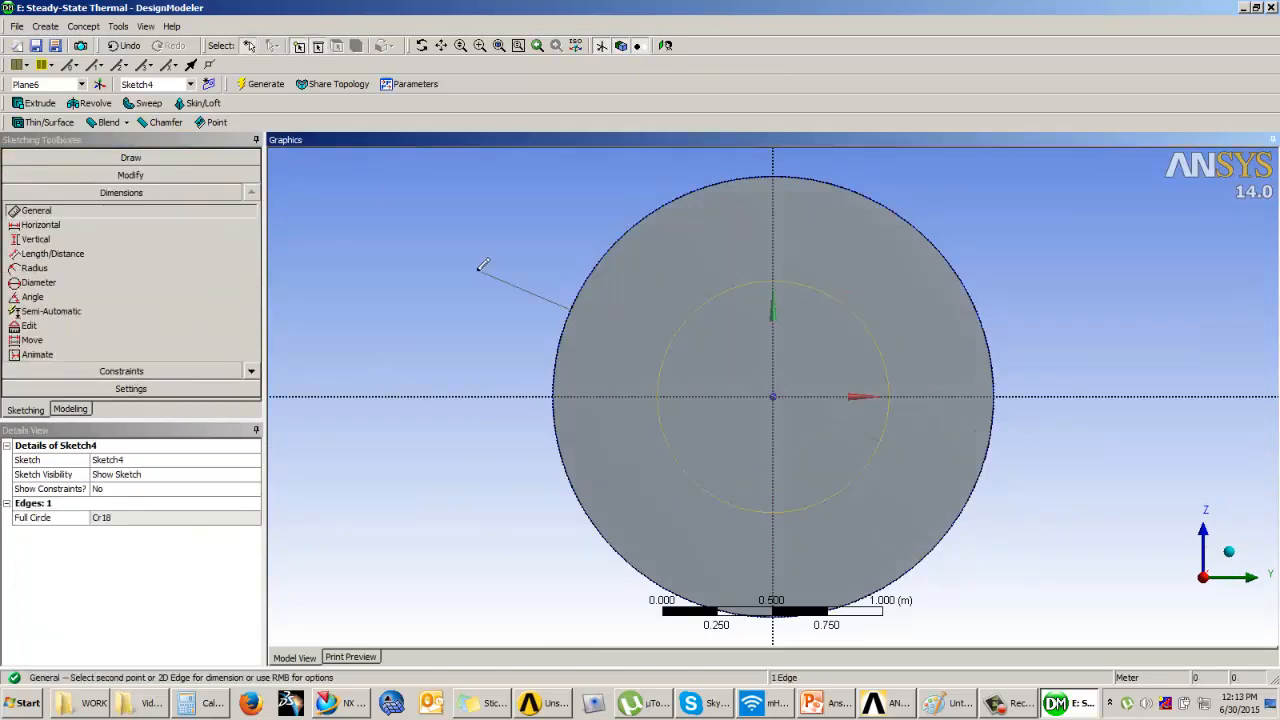
pyautogui.click(482, 265)
pyautogui.click(134, 517)
pyautogui.write('2')
pyautogui.press('Return')
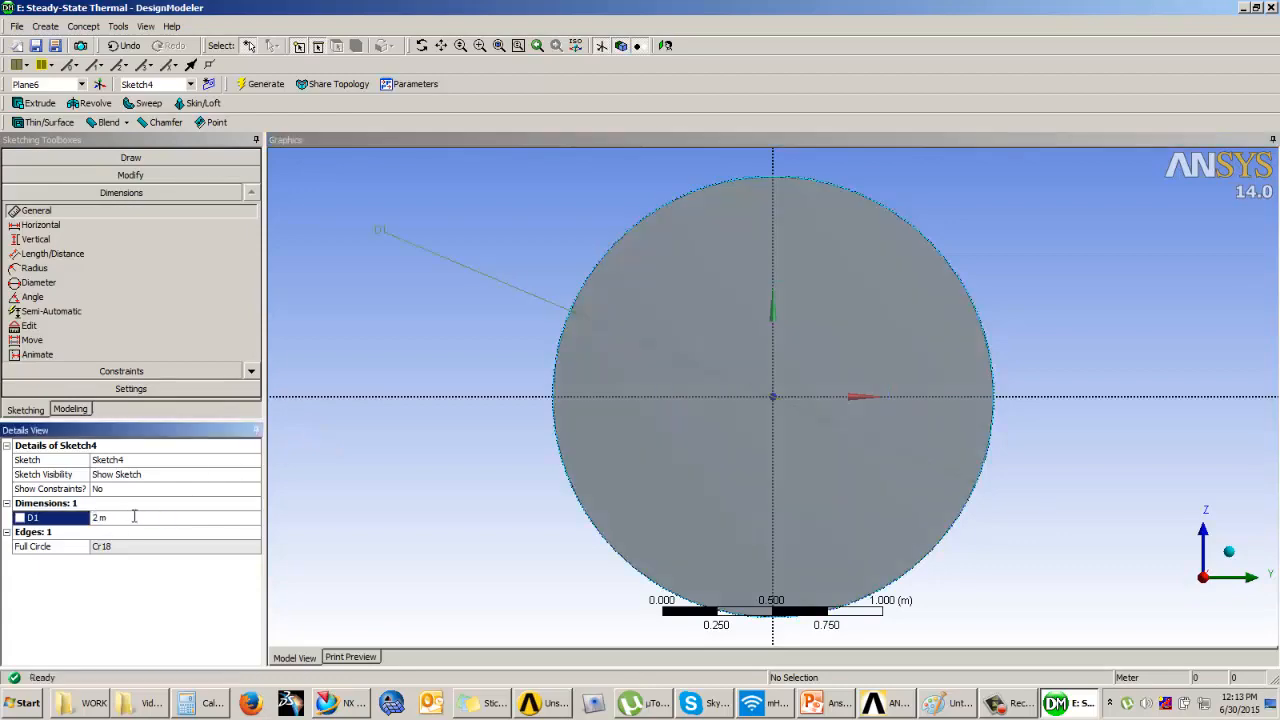
# Step: Extrude the 2 m circle 10 m with the Add Frozen operation and generate the third cylinder
pyautogui.click(72, 410)
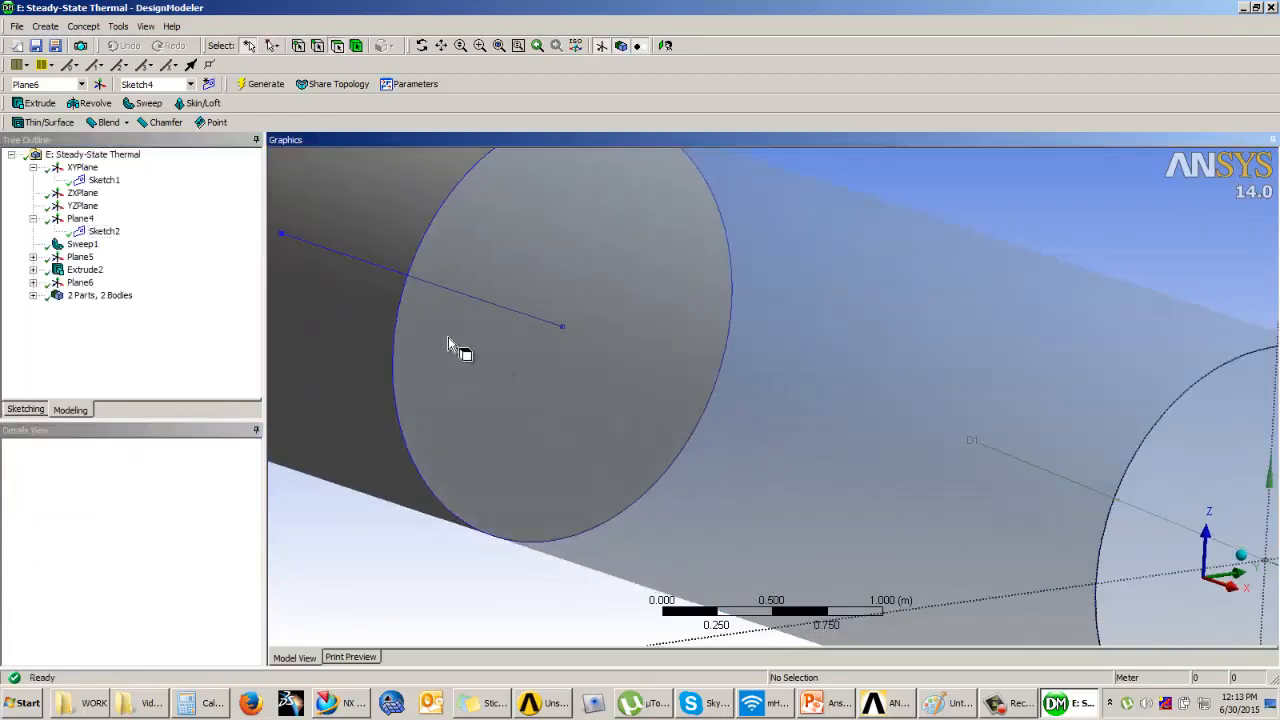
pyautogui.click(35, 103)
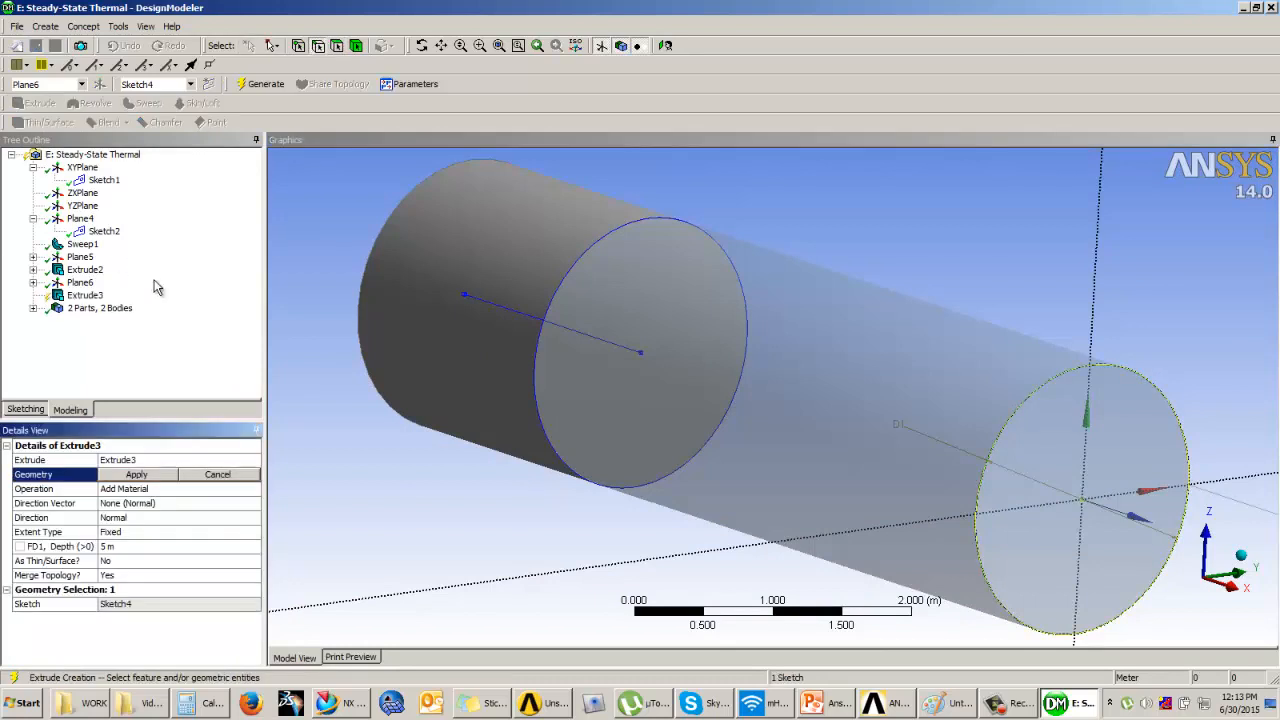
pyautogui.click(120, 546)
pyautogui.press('Return')
pyautogui.click(198, 490)
pyautogui.click(254, 489)
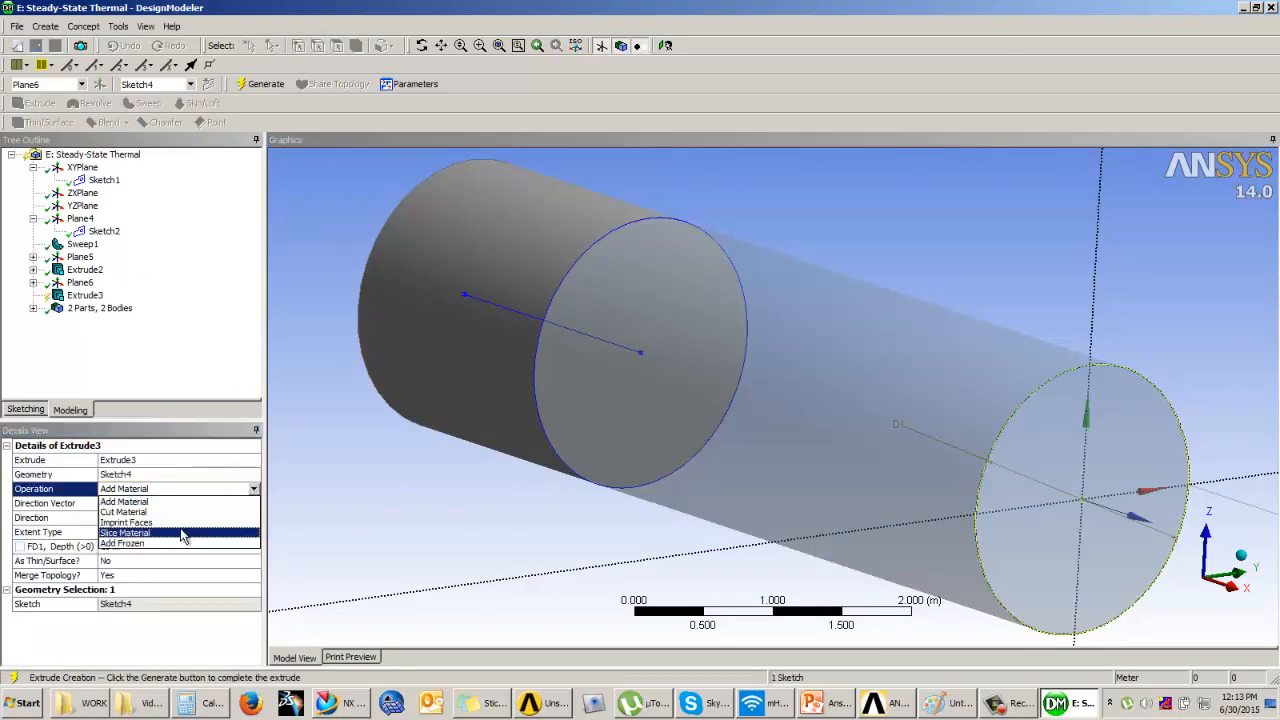
pyautogui.click(186, 546)
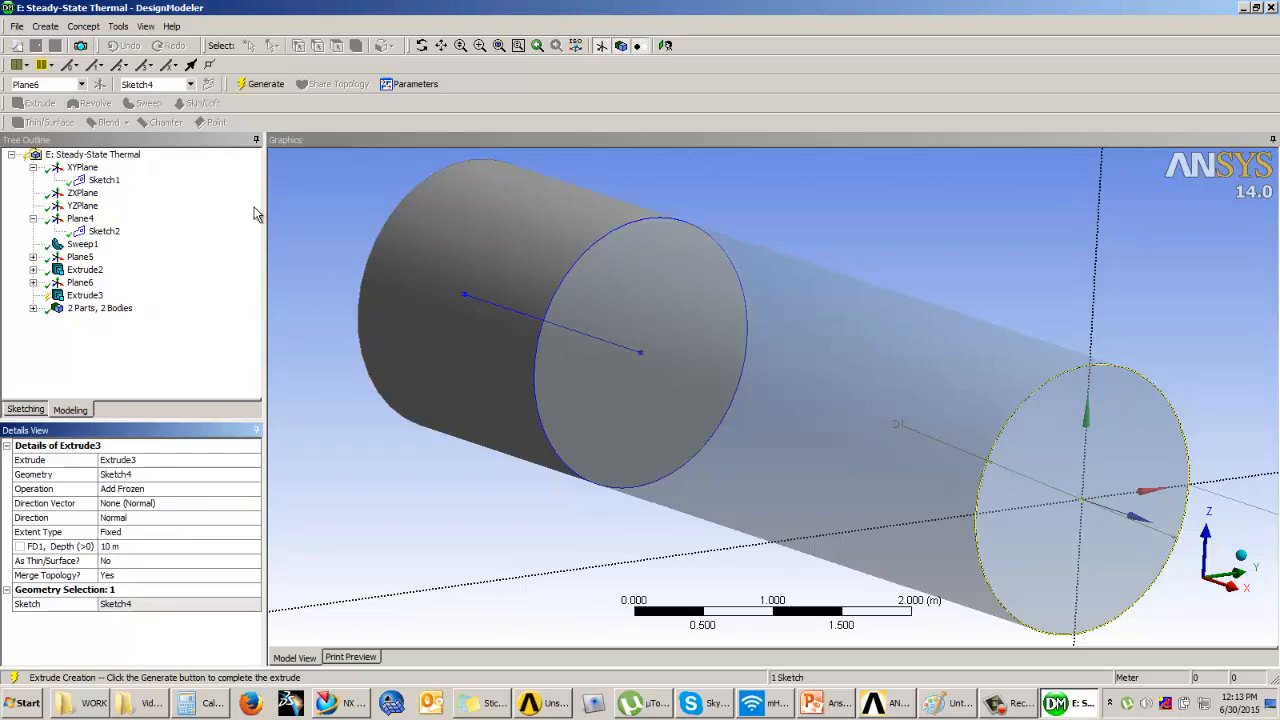
pyautogui.click(262, 85)
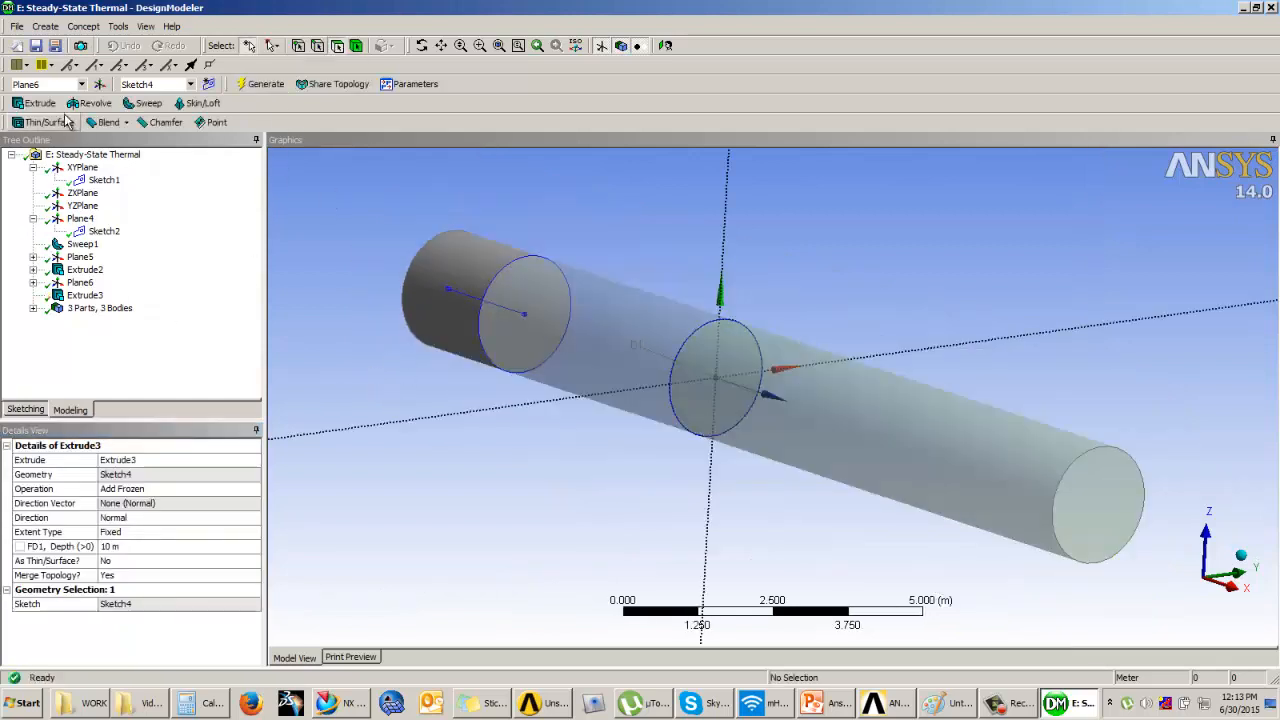
# Step: Start a sketch on the third cylinder's free end face and draw a circle centred on the plane's origin
pyautogui.click(1088, 490)
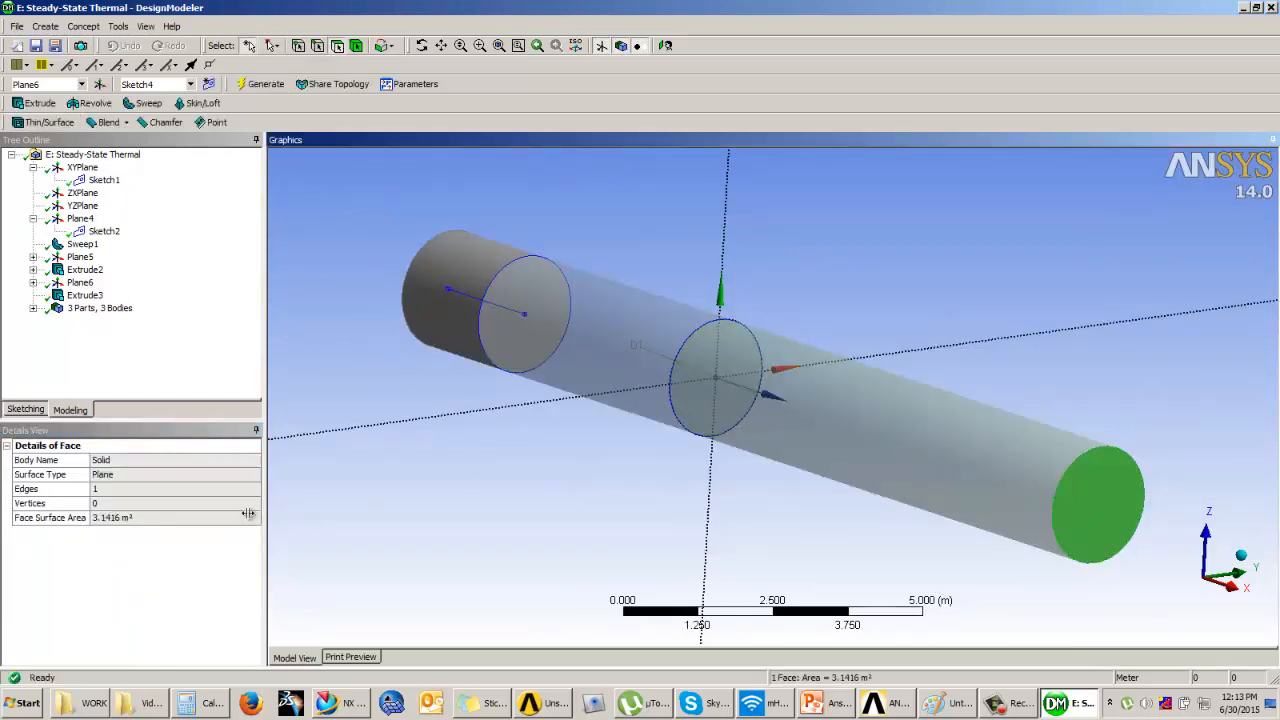
pyautogui.click(28, 410)
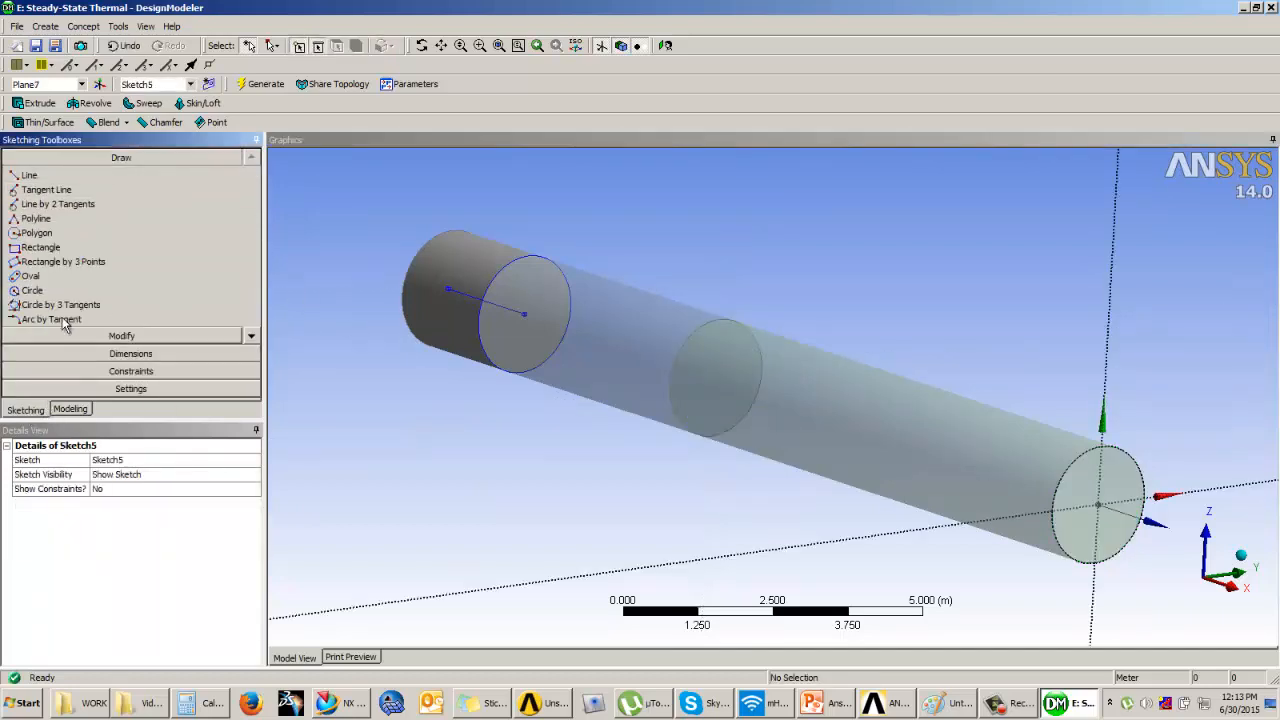
pyautogui.click(32, 290)
pyautogui.click(1098, 505)
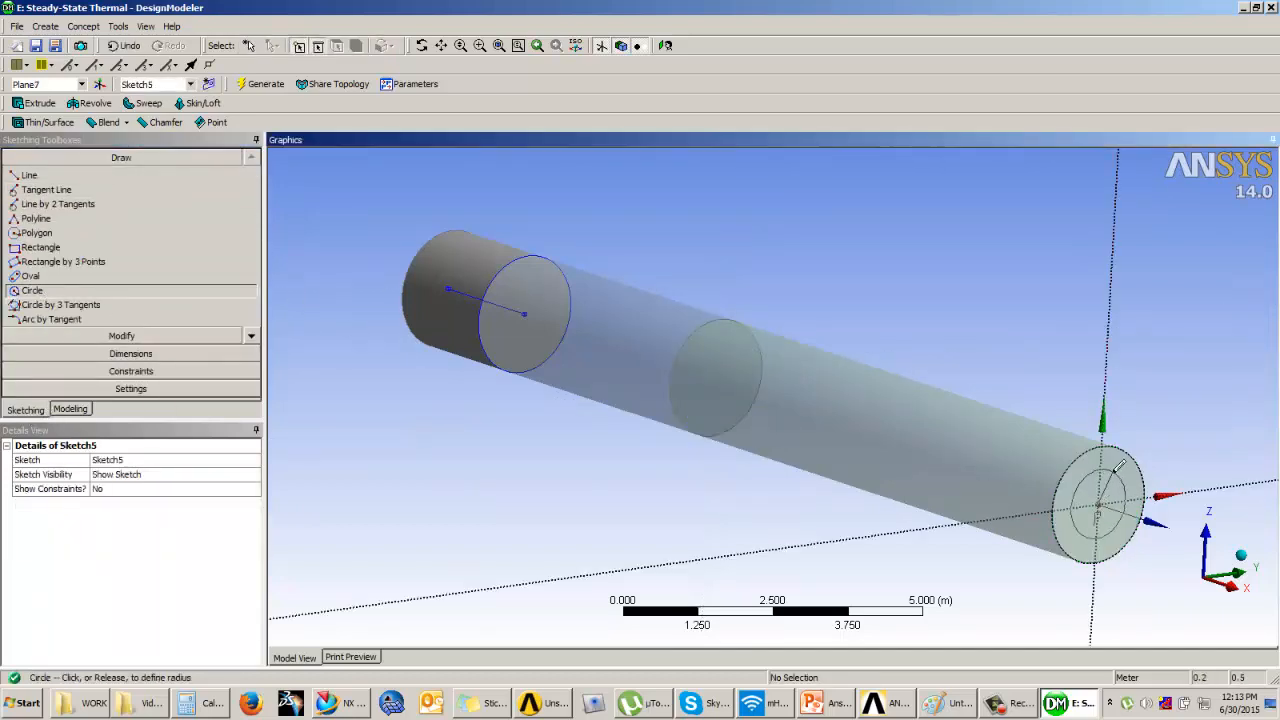
pyautogui.click(1118, 466)
# Step: Dimension the diameter of the circle on the third cylinder's end face and set it to 2 m
pyautogui.click(131, 353)
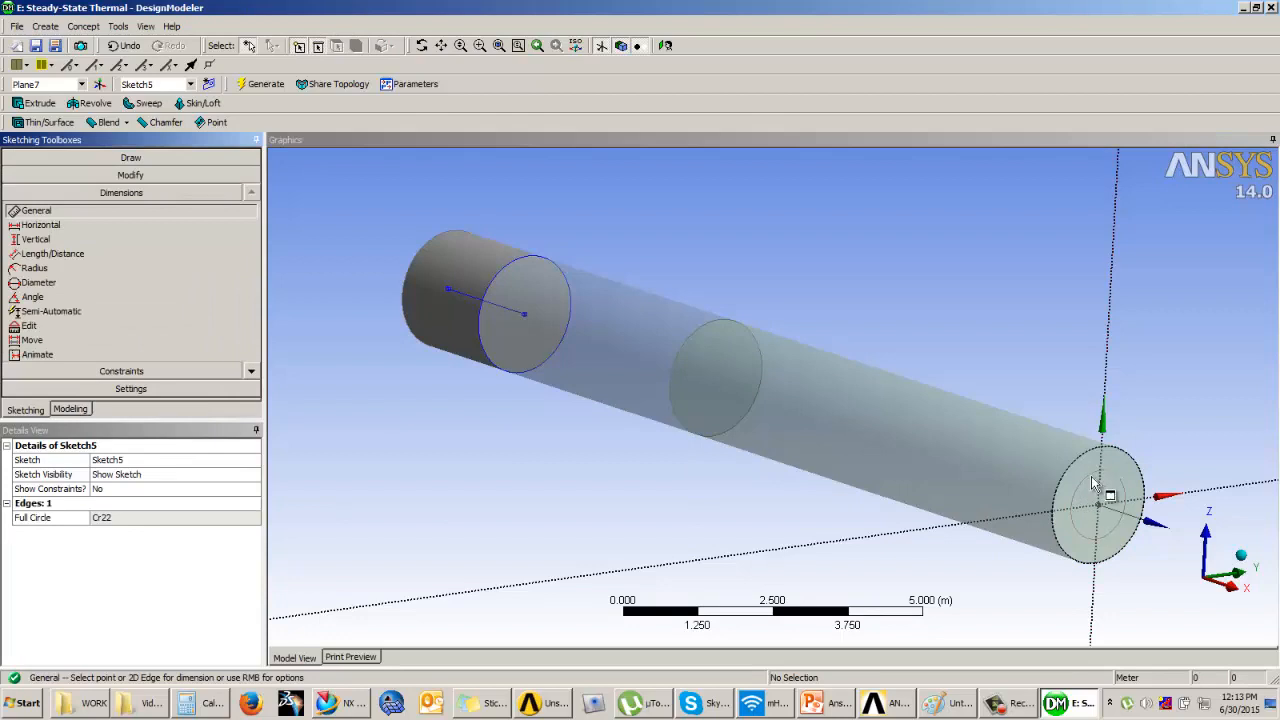
pyautogui.click(1092, 485)
pyautogui.click(1066, 390)
pyautogui.click(100, 518)
pyautogui.write('2')
pyautogui.press('Return')
# Step: Extrude the last end-face circle 3 m with the Add Frozen operation and generate the fourth cylinder
pyautogui.click(71, 409)
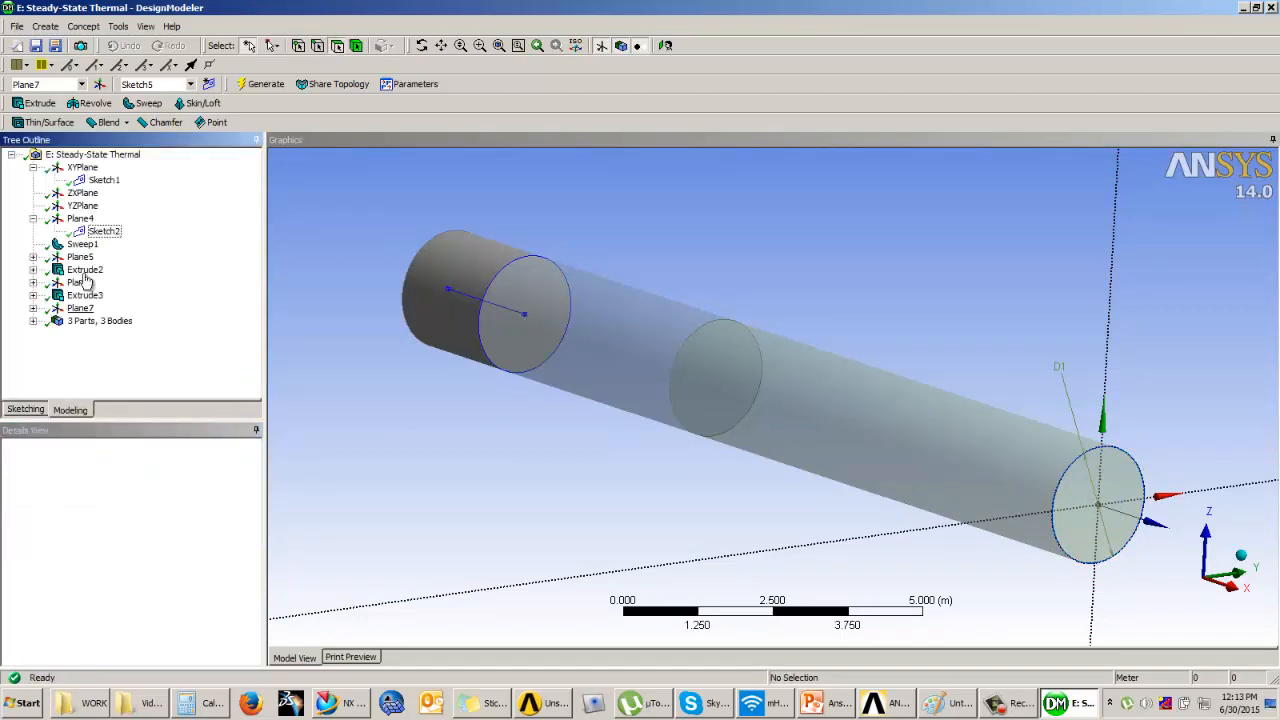
pyautogui.click(37, 103)
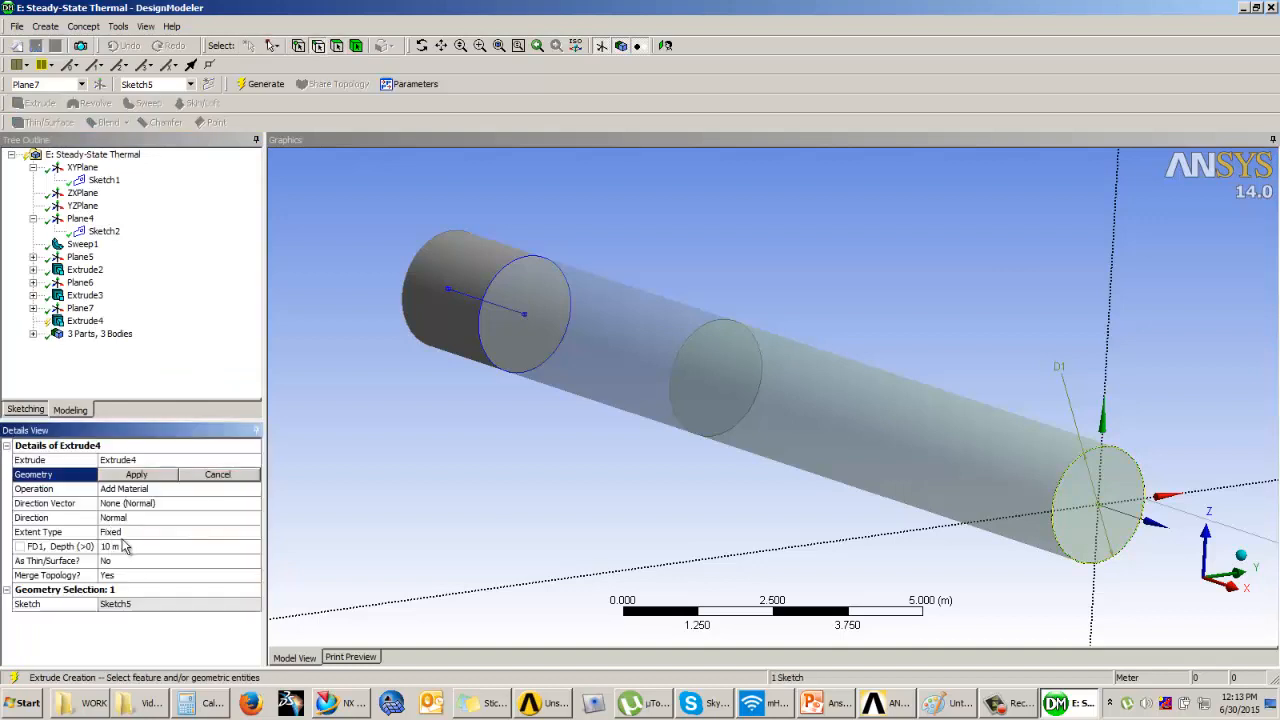
pyautogui.click(136, 474)
pyautogui.click(110, 546)
pyautogui.write('3')
pyautogui.press('Return')
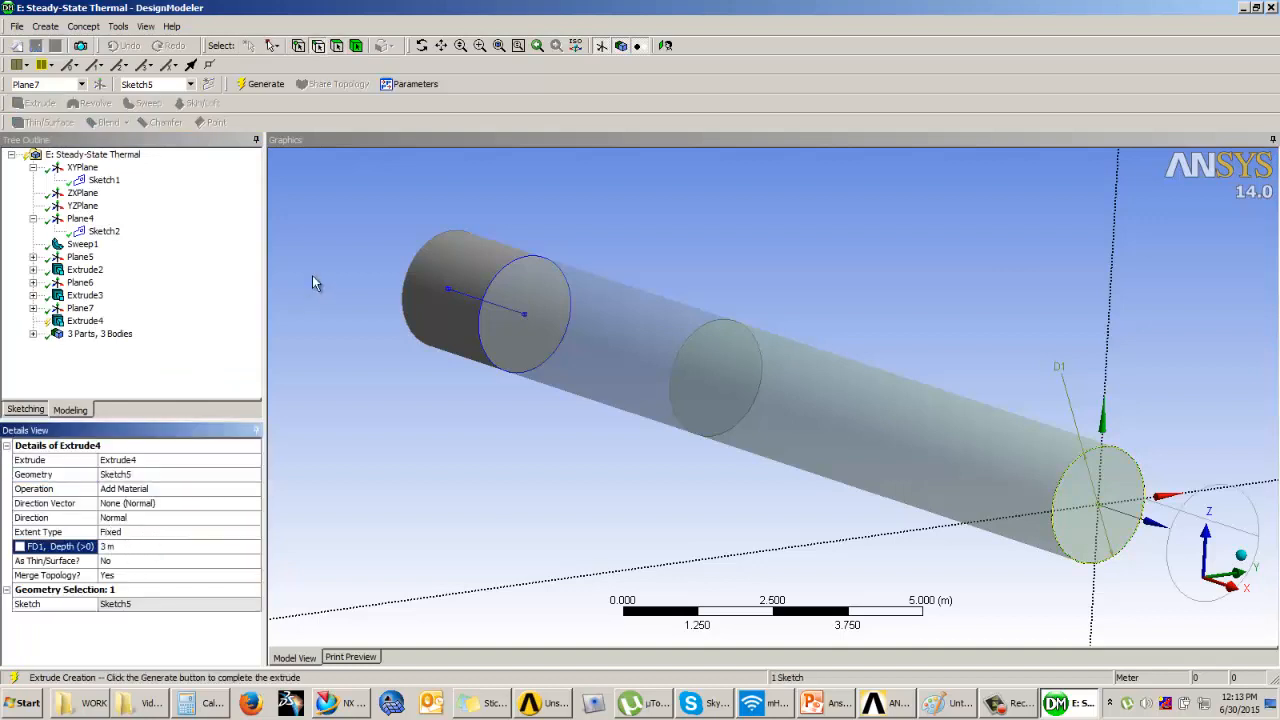
pyautogui.click(231, 489)
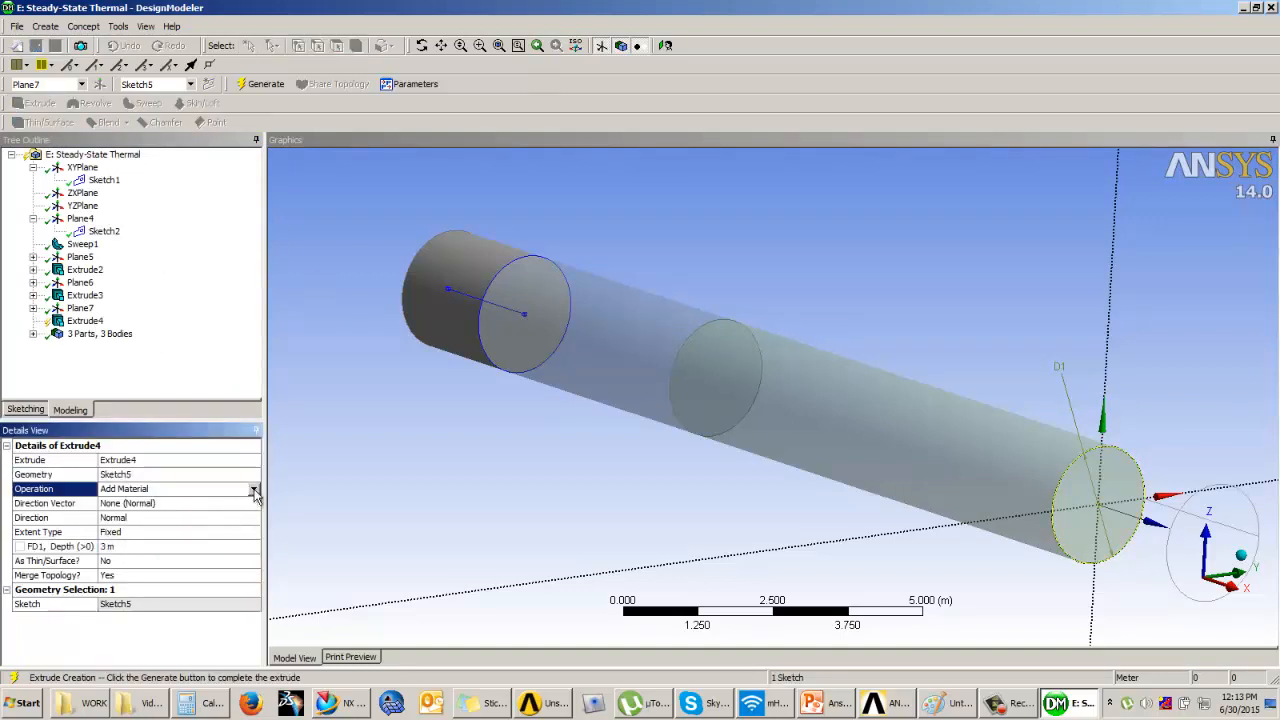
pyautogui.click(252, 489)
pyautogui.click(130, 545)
pyautogui.click(263, 84)
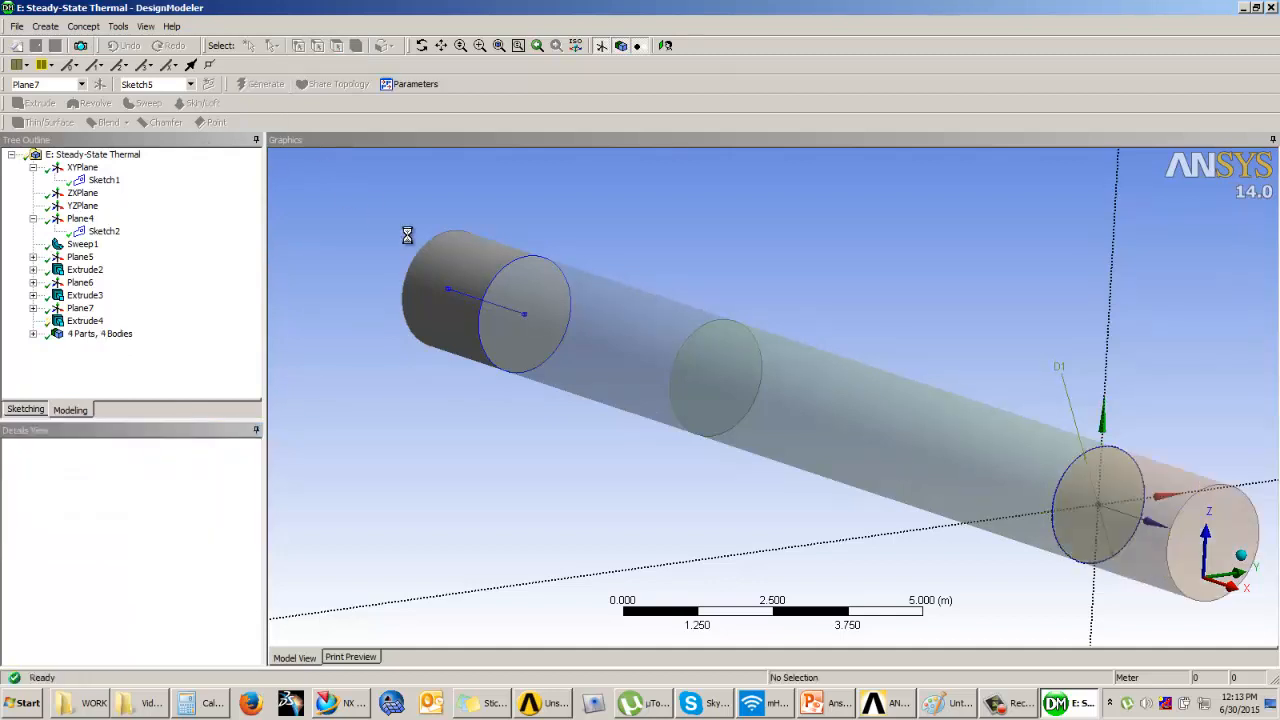
# Step: Expand the list of parts and bodies and check each solid of the rod in turn
pyautogui.click(34, 334)
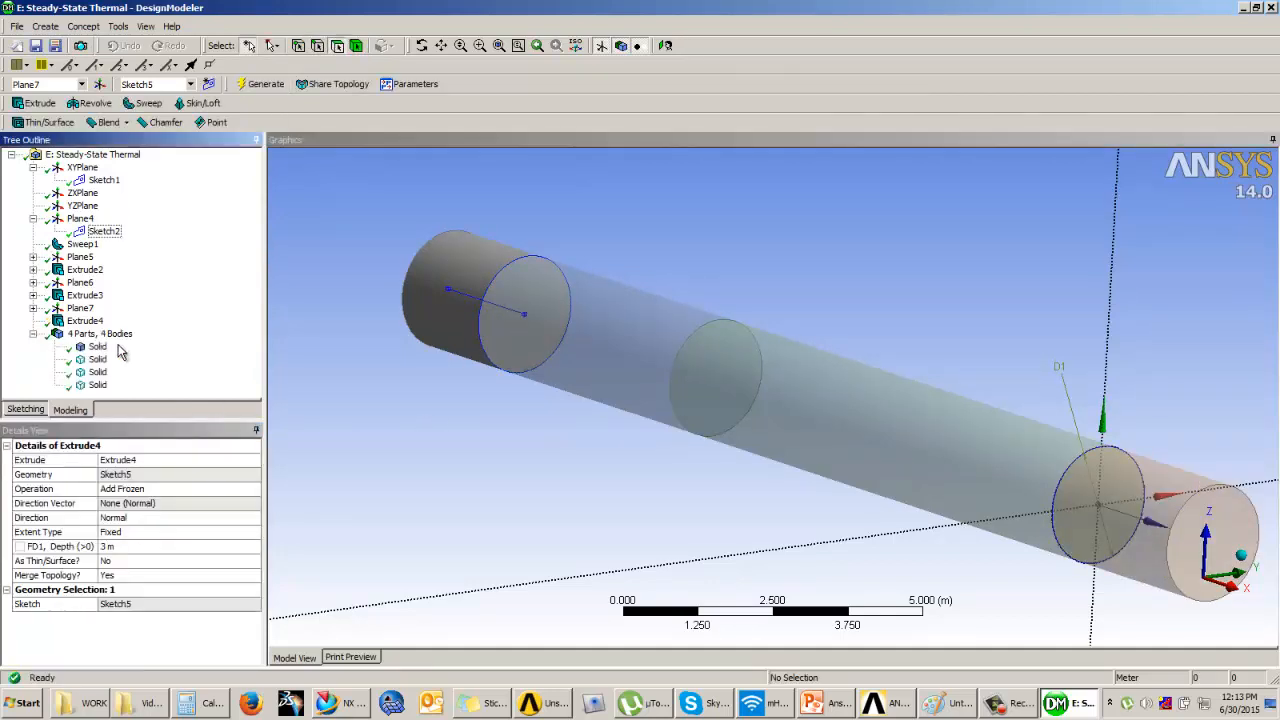
pyautogui.click(97, 359)
pyautogui.click(97, 372)
pyautogui.click(97, 385)
pyautogui.click(730, 265)
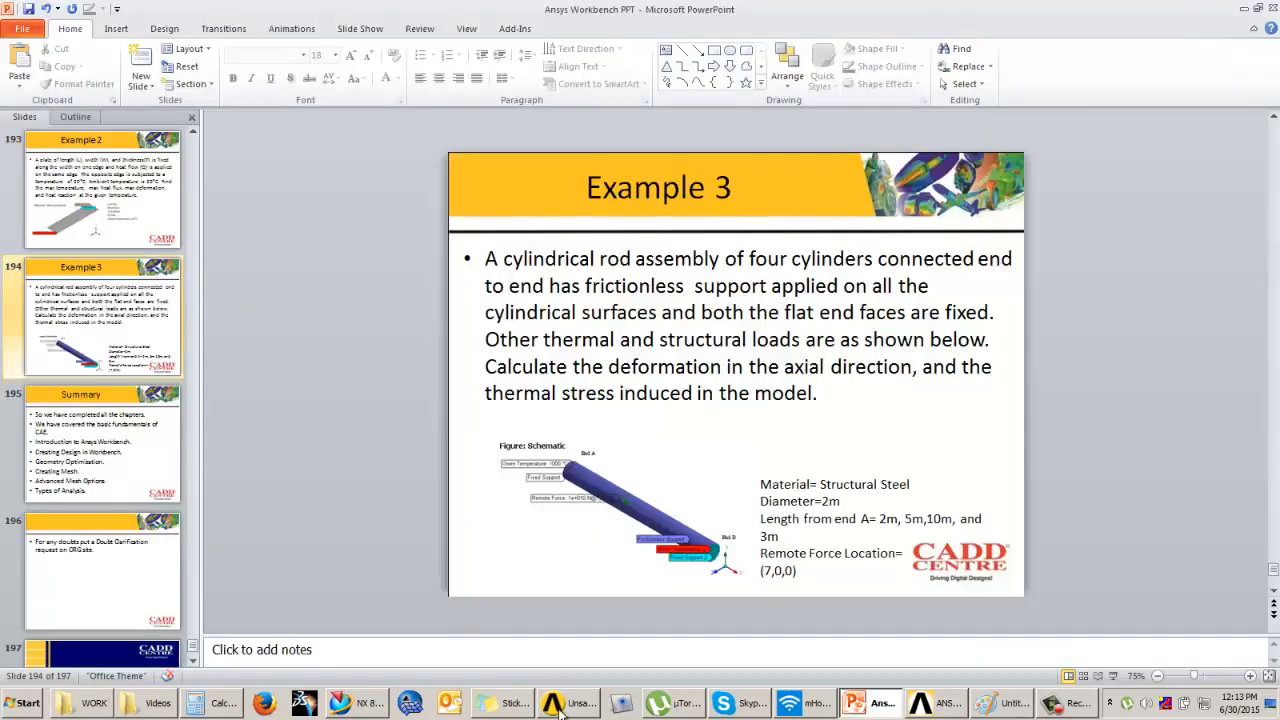
# Step: Switch to the ANSYS Workbench project and open the rod's model in Mechanical
pyautogui.click(556, 704)
pyautogui.doubleClick(441, 412)
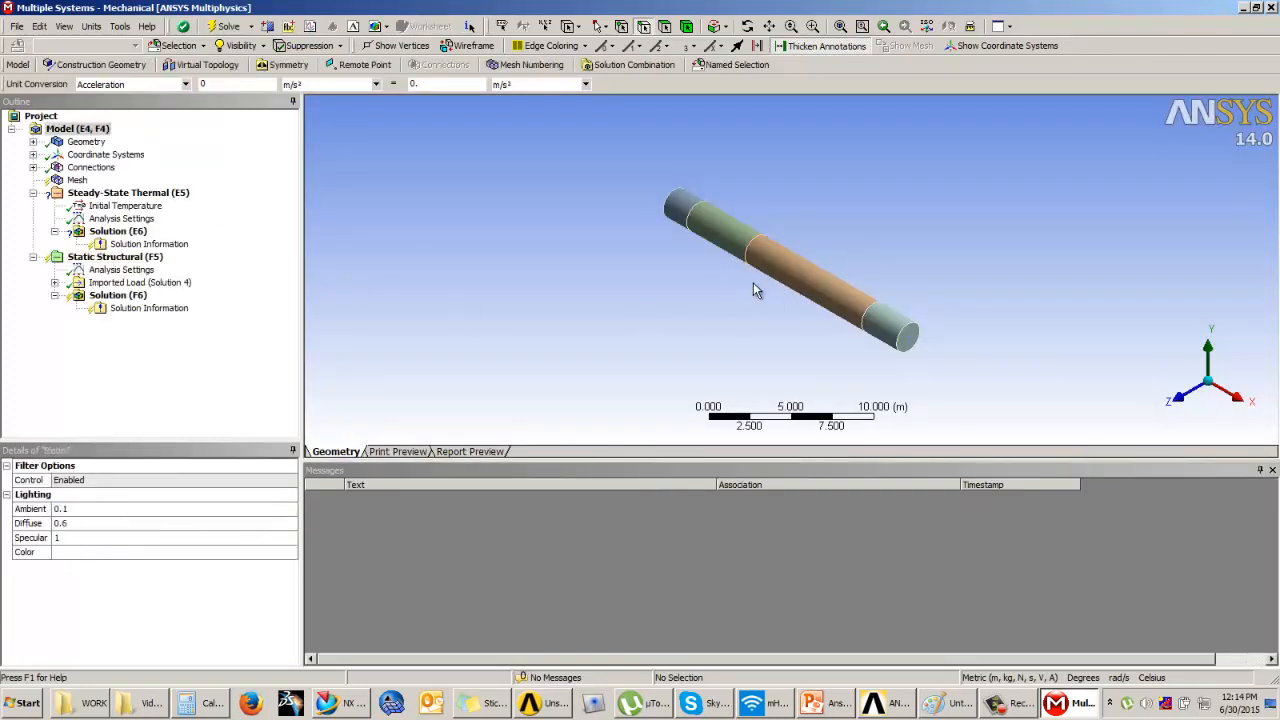
pyautogui.moveTo(745, 300); pyautogui.dragTo(914, 318)
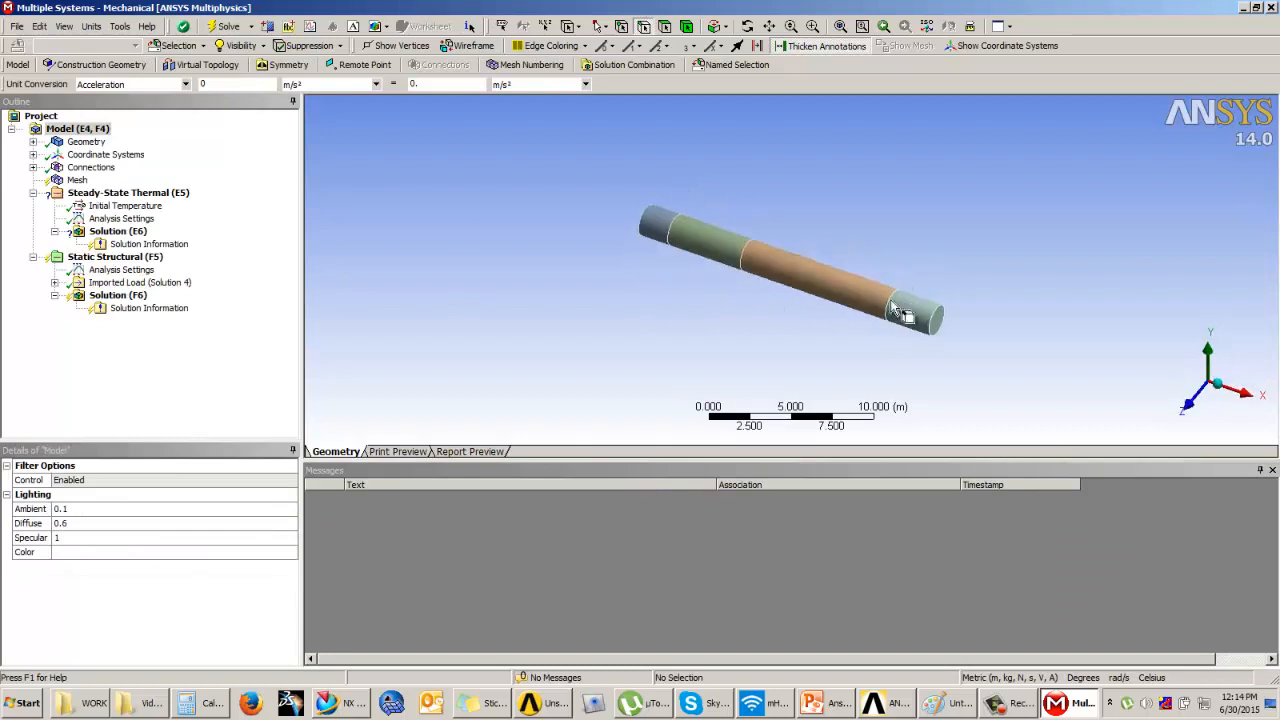
# Step: Examine the material assignment of the solids and the contact regions between adjoining cylinders
pyautogui.click(33, 143)
pyautogui.click(97, 167)
pyautogui.click(97, 180)
pyautogui.click(97, 192)
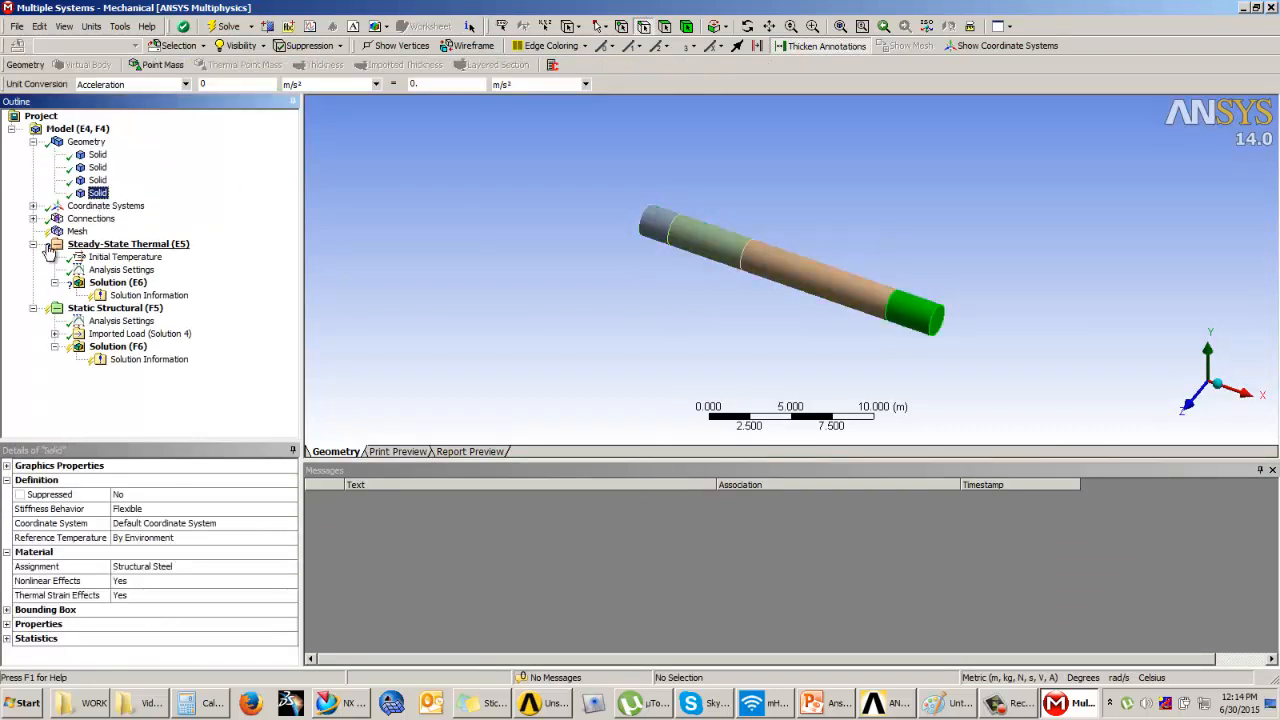
pyautogui.click(33, 218)
pyautogui.click(55, 231)
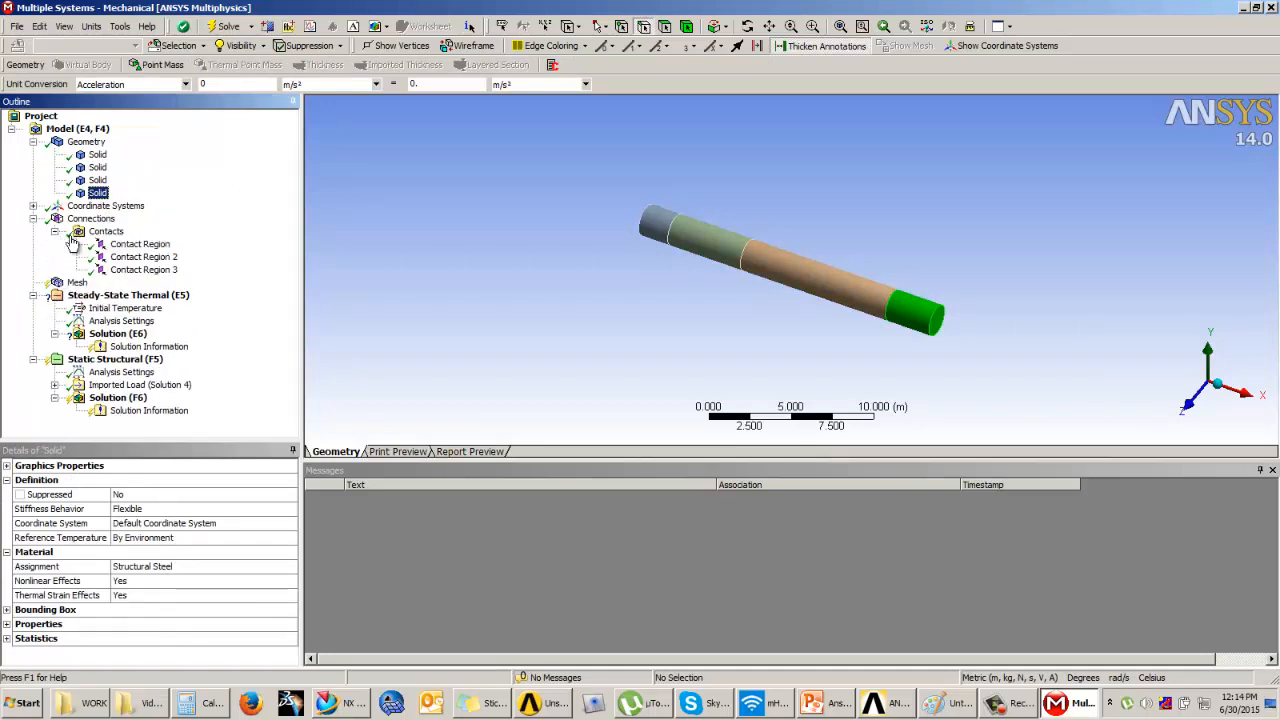
pyautogui.click(143, 257)
pyautogui.click(144, 270)
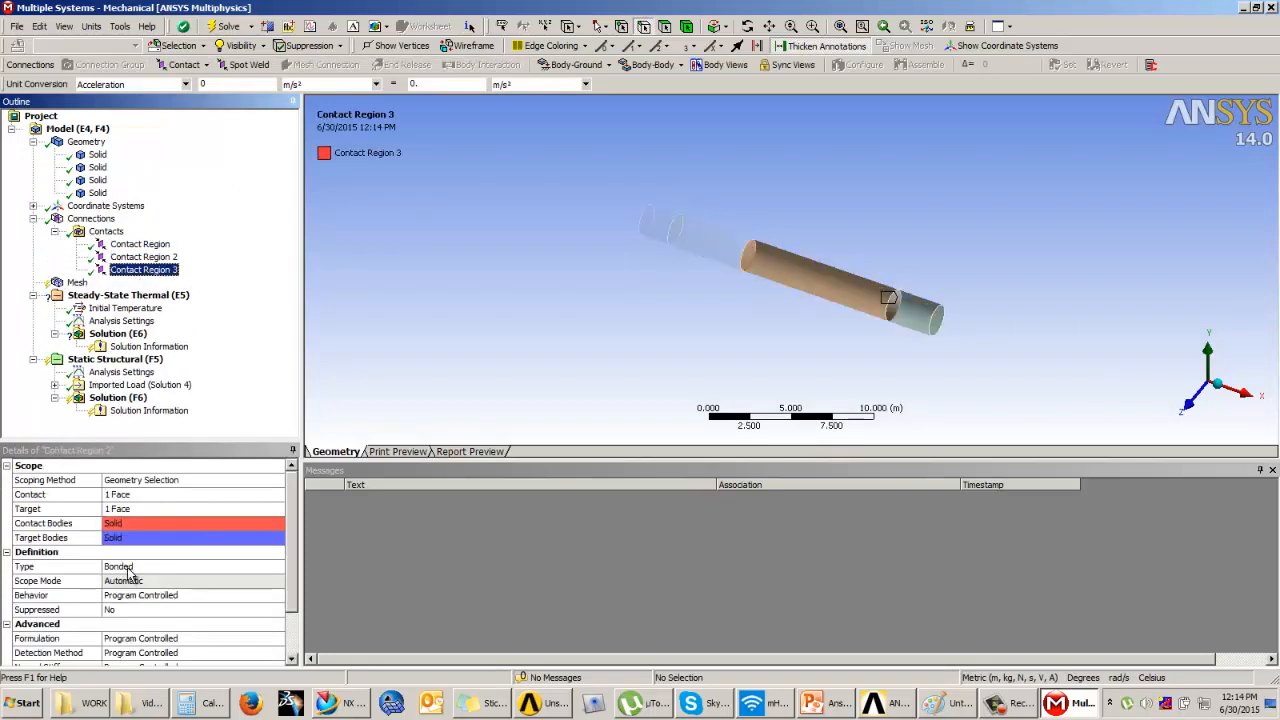
# Step: Generate the mesh for the rod assembly with the default mesh settings
pyautogui.click(76, 283)
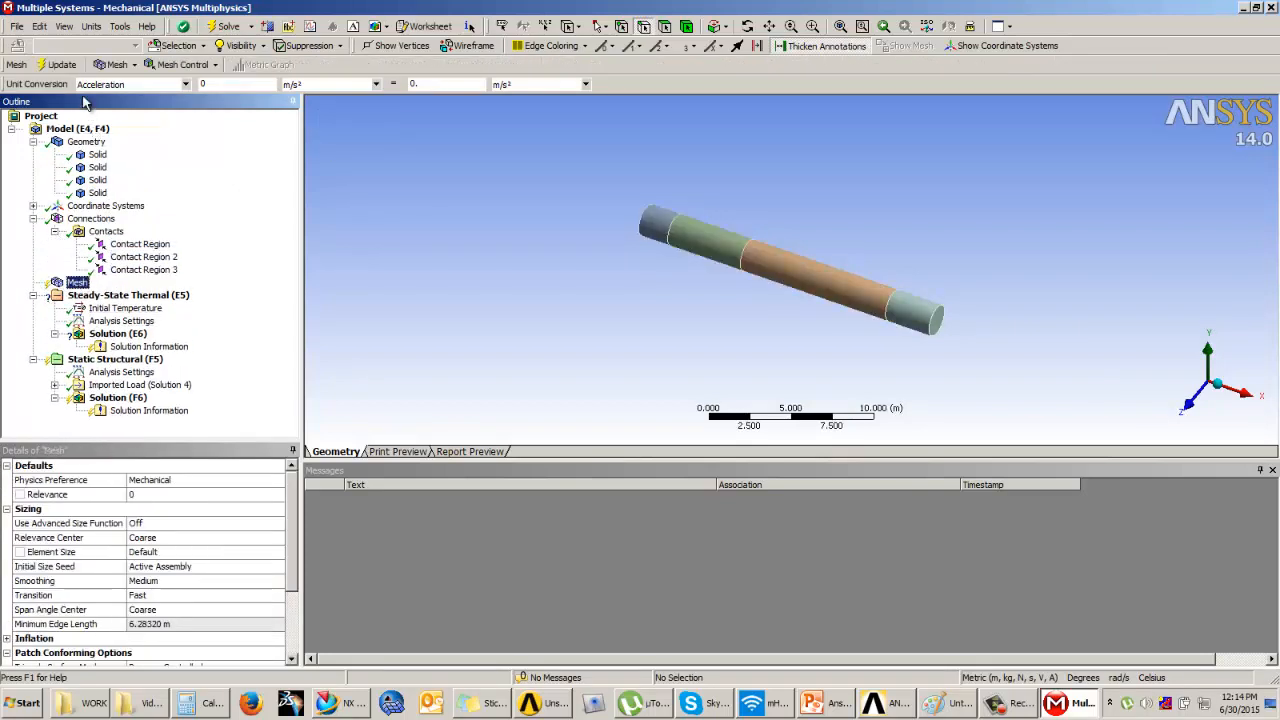
pyautogui.click(62, 65)
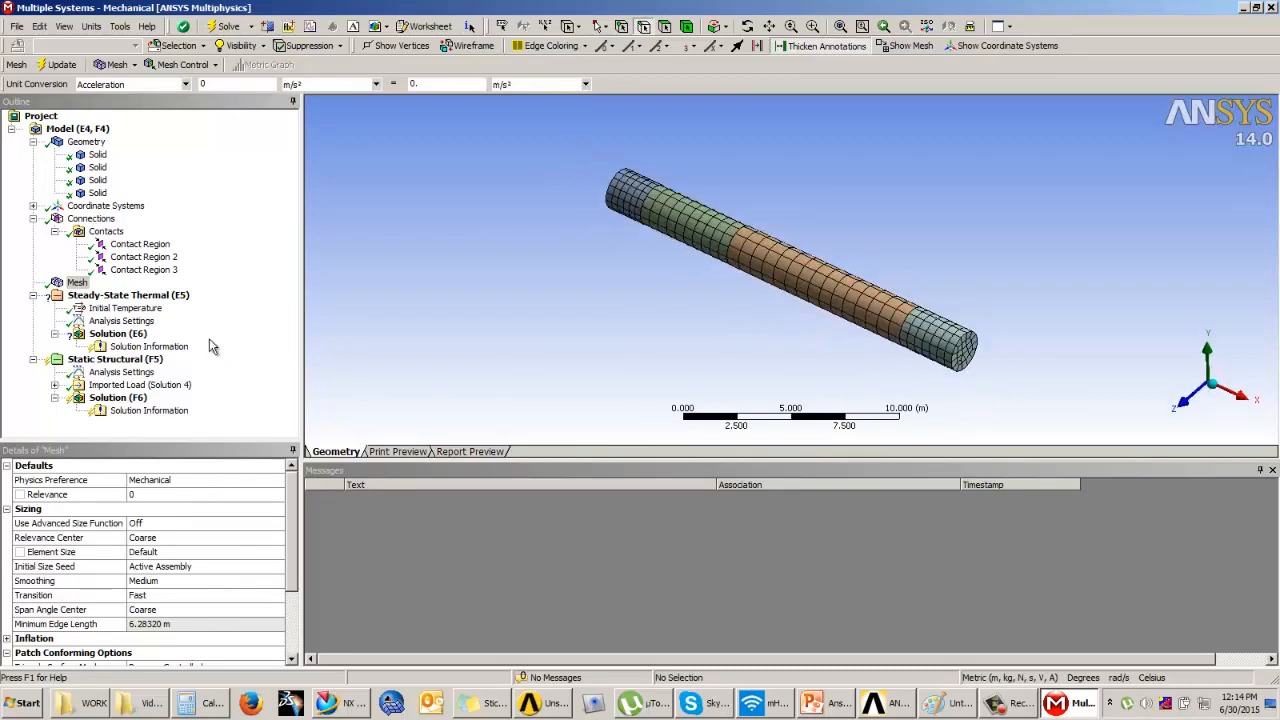
# Step: Select the Steady-State Thermal analysis, review the loads on the Example 3 slide in PowerPoint and return to Mechanical
pyautogui.click(97, 296)
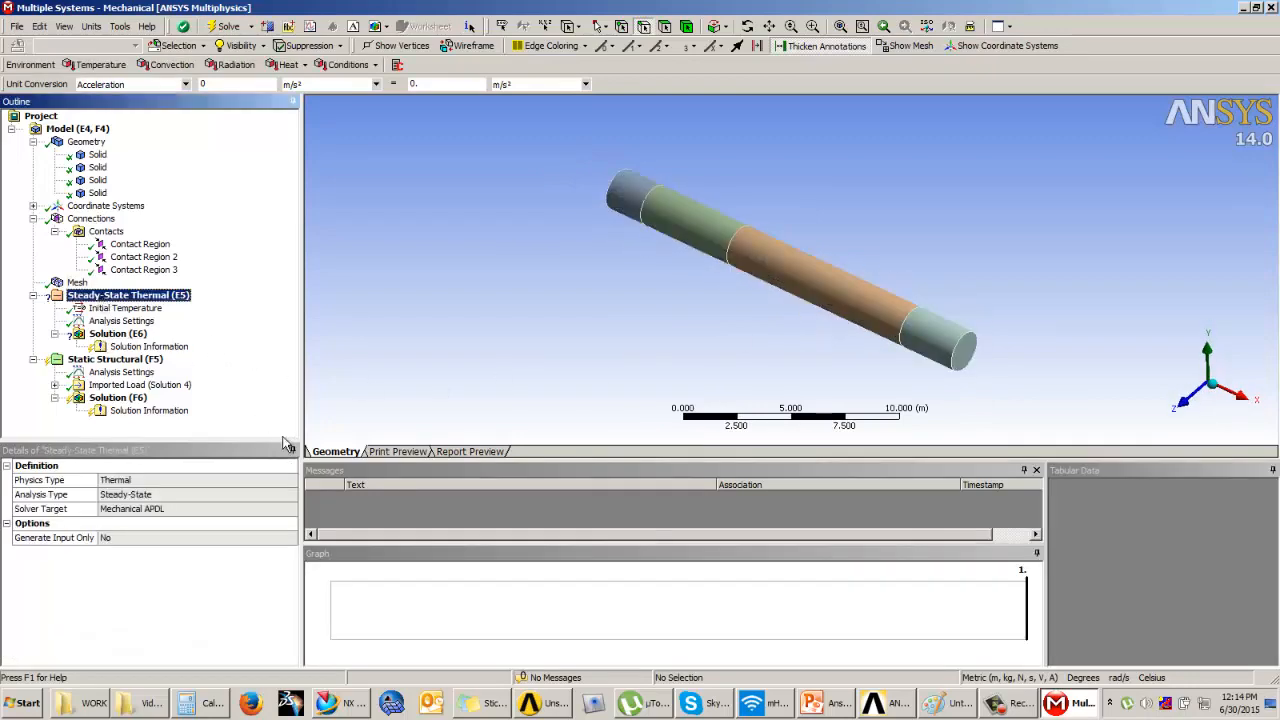
pyautogui.click(820, 705)
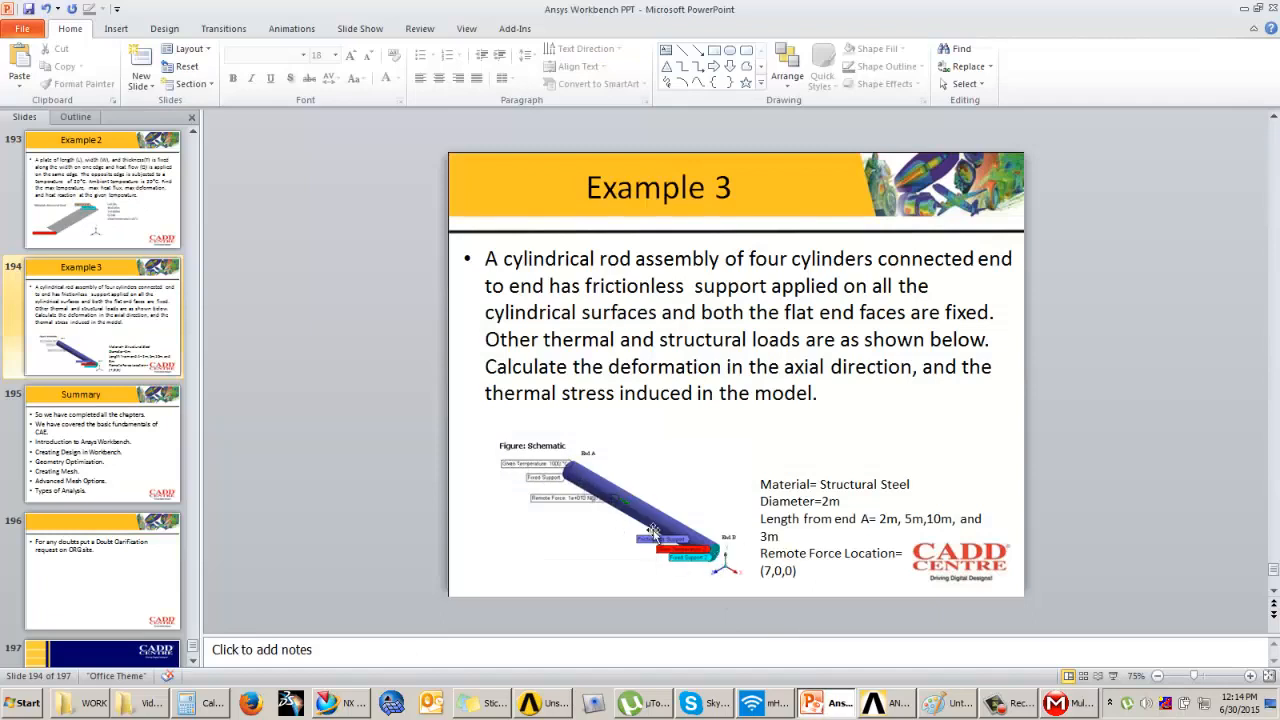
pyautogui.click(1242, 11)
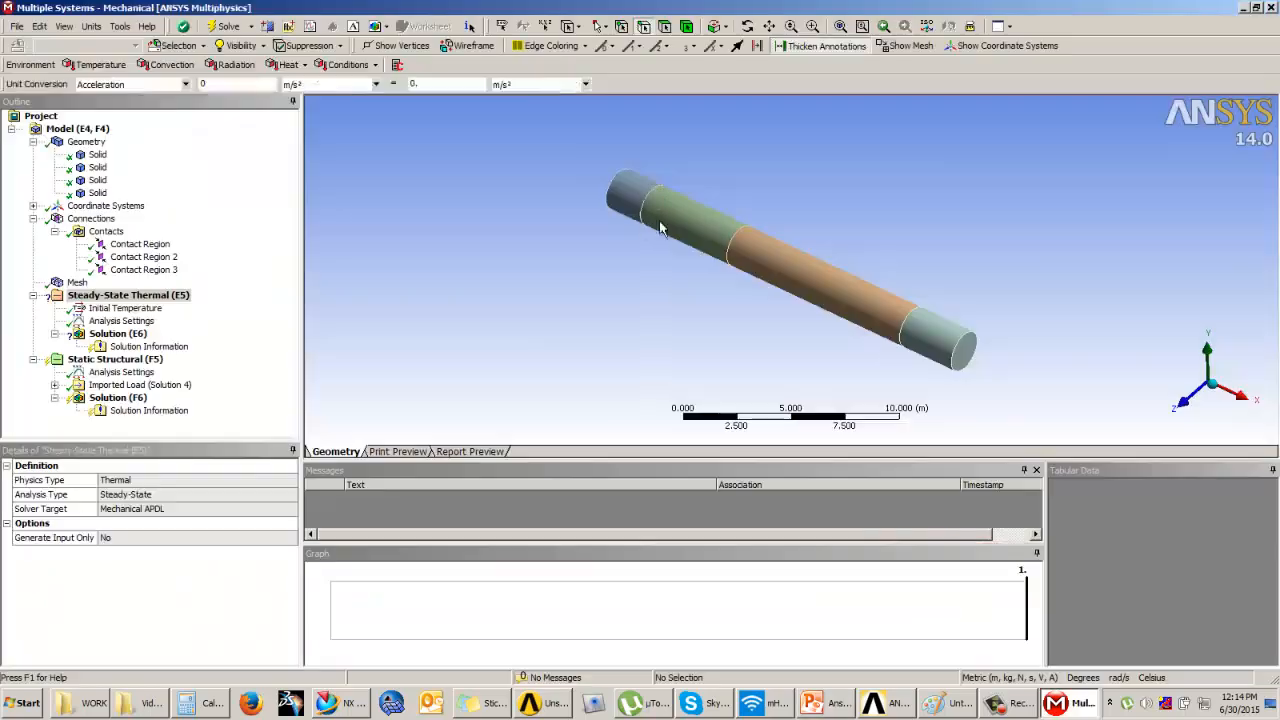
# Step: Add a Temperature load to the Steady-State Thermal analysis and scope it to both flat end faces of the rod
pyautogui.click(118, 65)
pyautogui.click(966, 353)
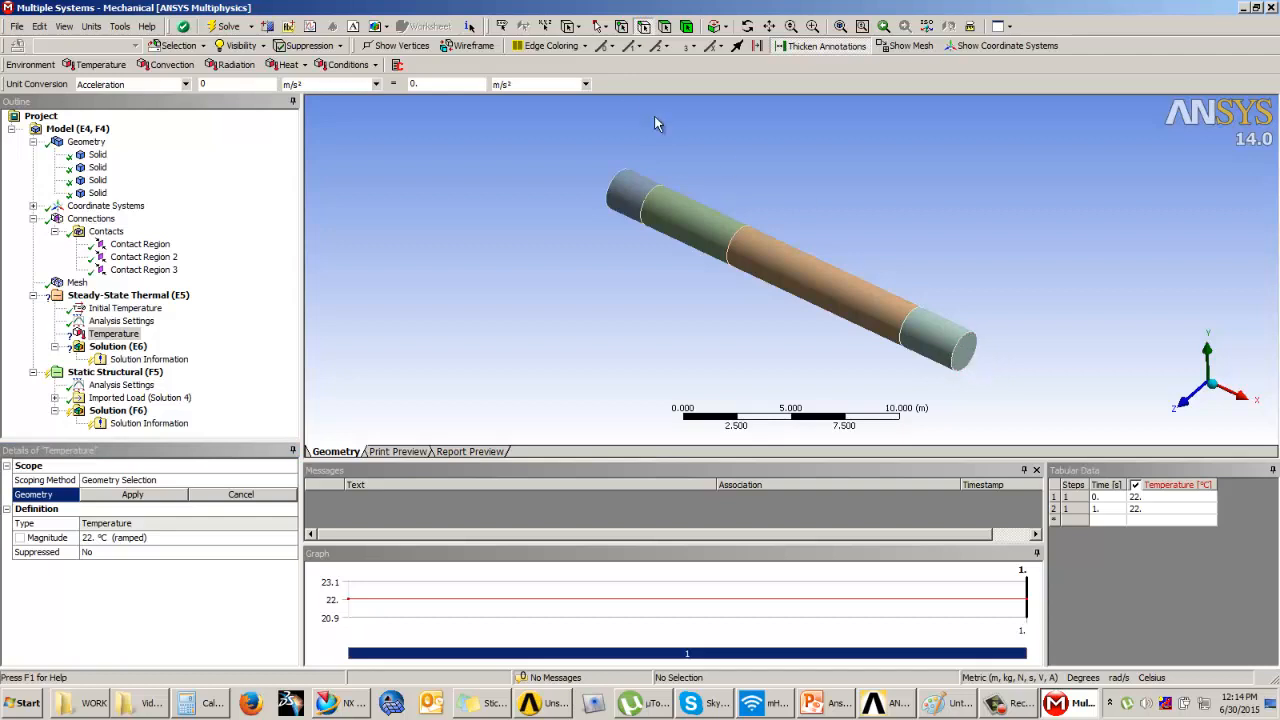
pyautogui.click(664, 26)
pyautogui.click(966, 350)
pyautogui.moveTo(966, 350); pyautogui.dragTo(674, 271, button='middle')
pyautogui.keyDown('ctrl'); pyautogui.click(666, 261); pyautogui.keyUp('ctrl')
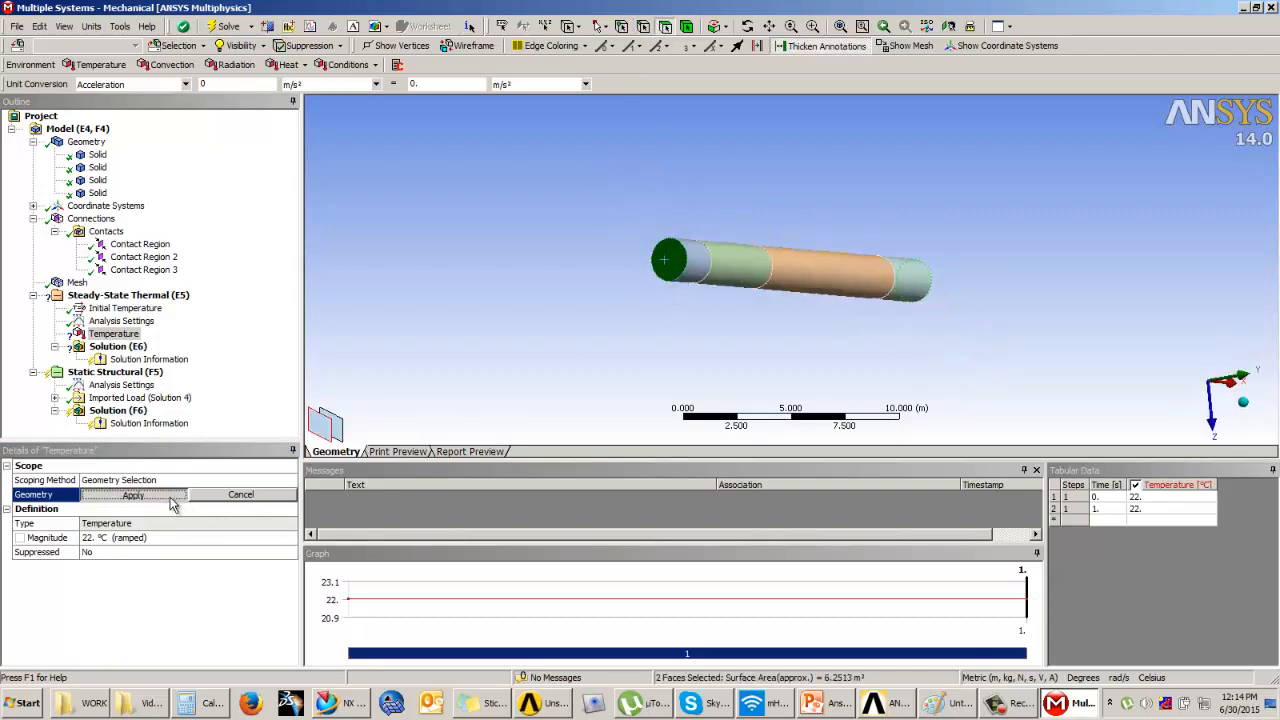
pyautogui.click(132, 495)
# Step: Set the magnitude of the end-face temperature load to 1000 °C
pyautogui.click(176, 538)
pyautogui.write('1000')
pyautogui.press('Return')
pyautogui.moveTo(777, 283); pyautogui.dragTo(420, 334, button='middle')
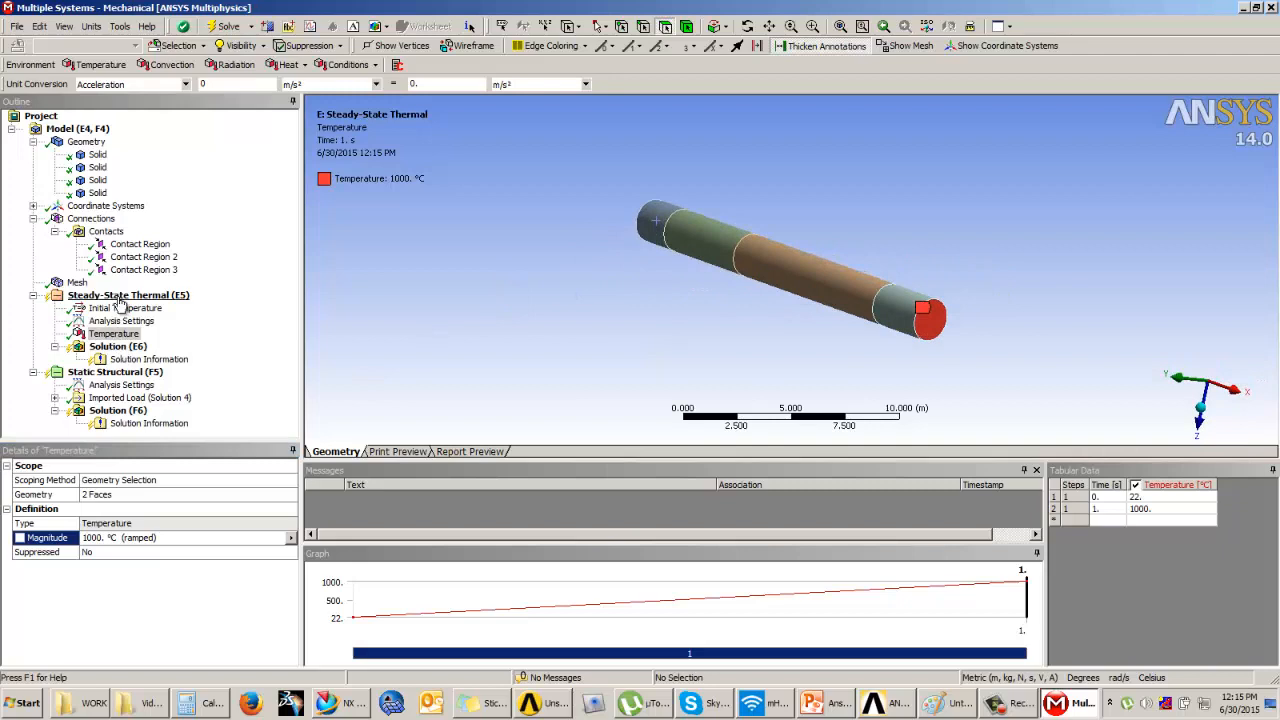
pyautogui.moveTo(662, 306); pyautogui.dragTo(690, 314, button='middle')
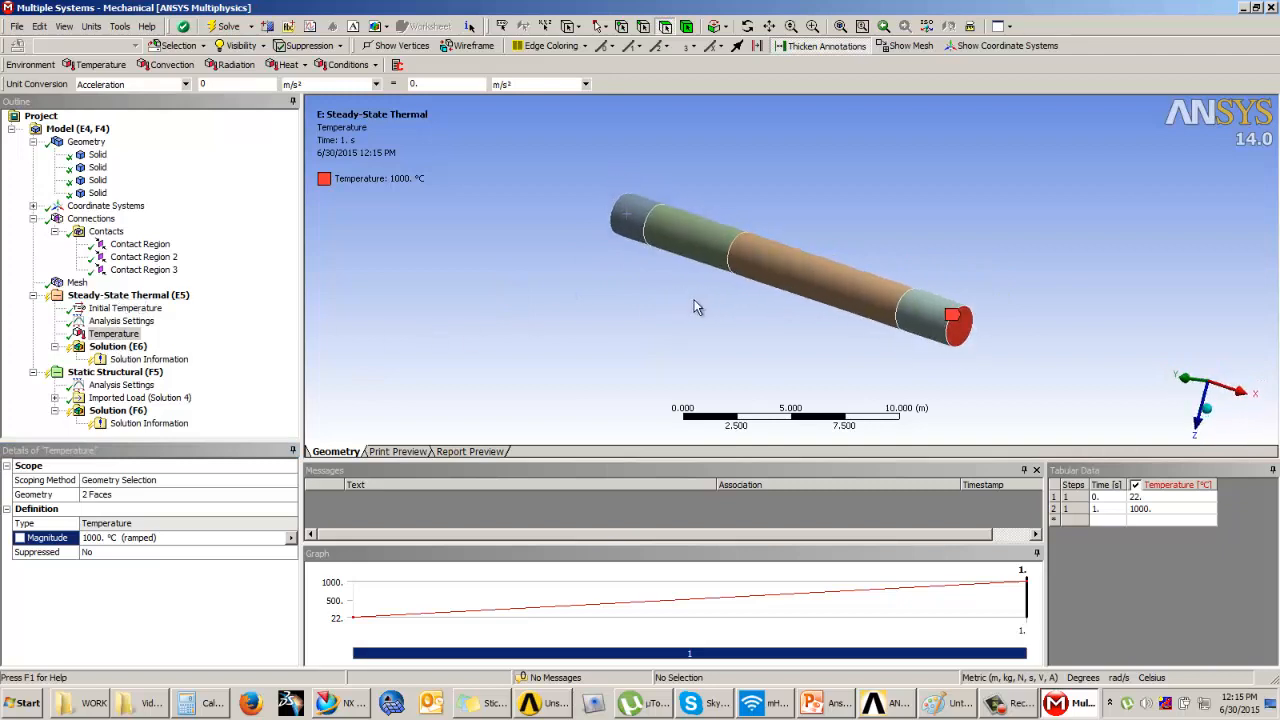
# Step: Solve the Steady-State Thermal analysis
pyautogui.click(131, 346)
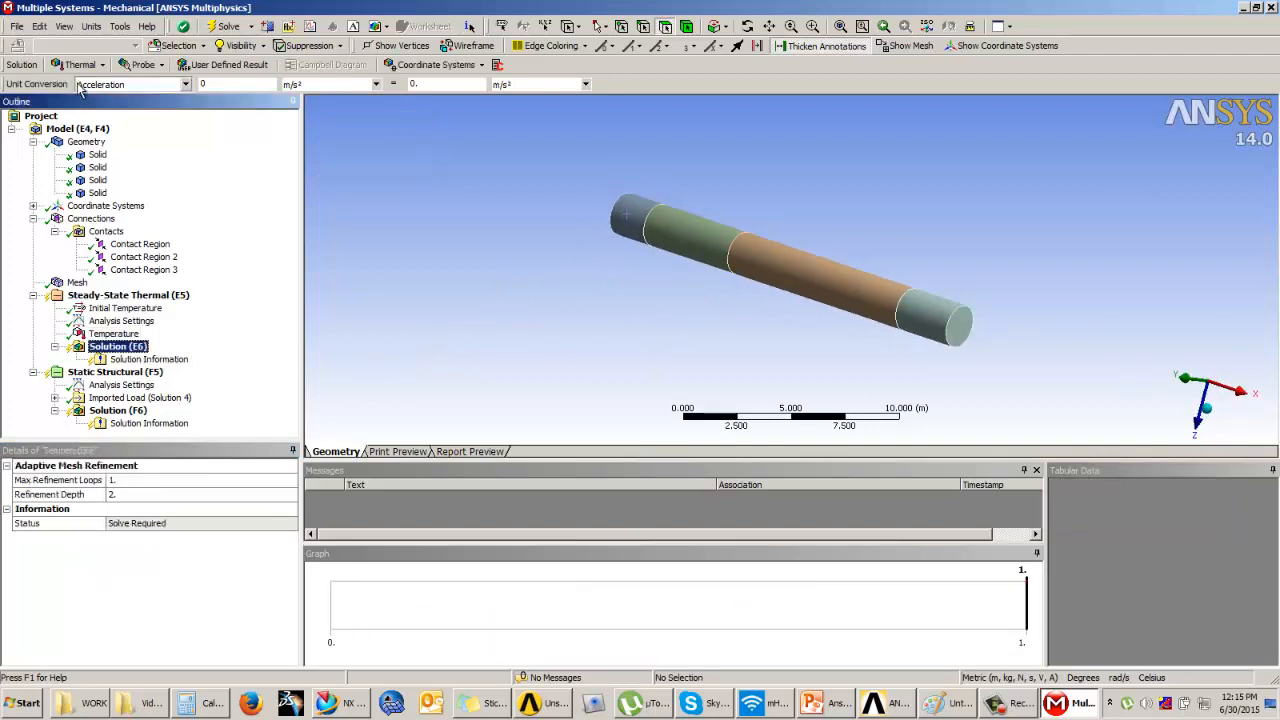
pyautogui.rightClick(111, 346)
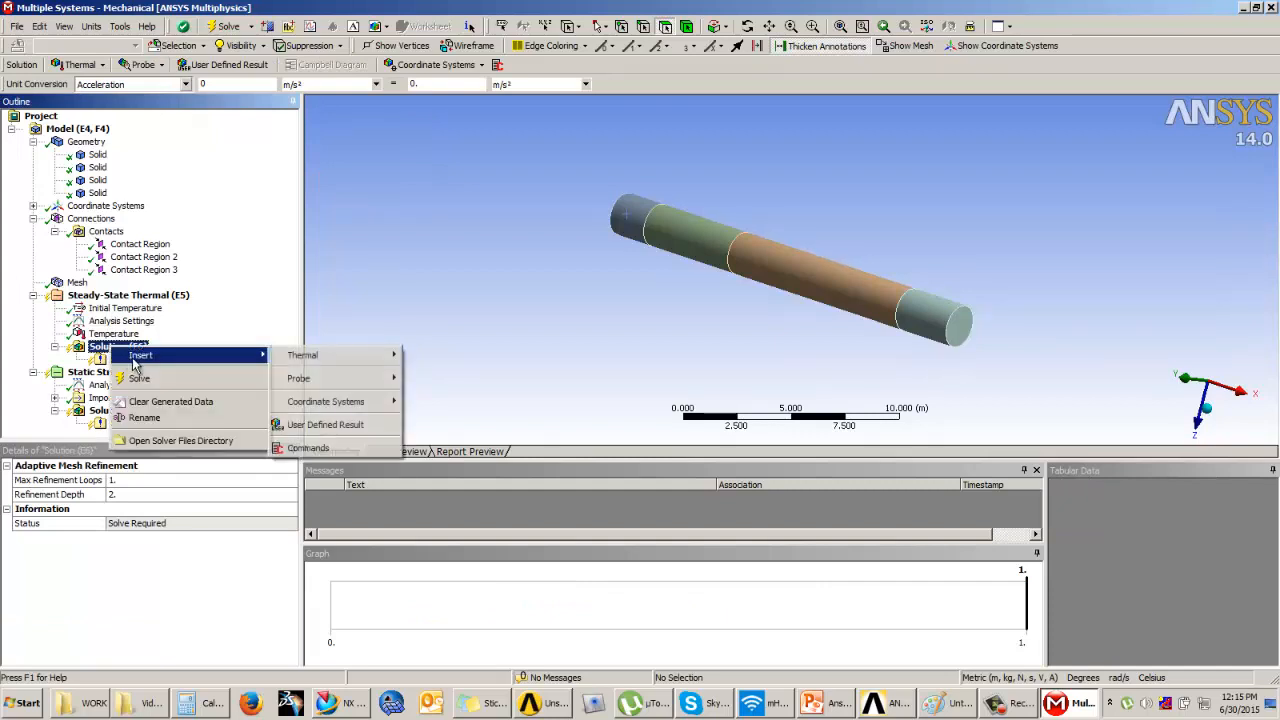
pyautogui.click(136, 378)
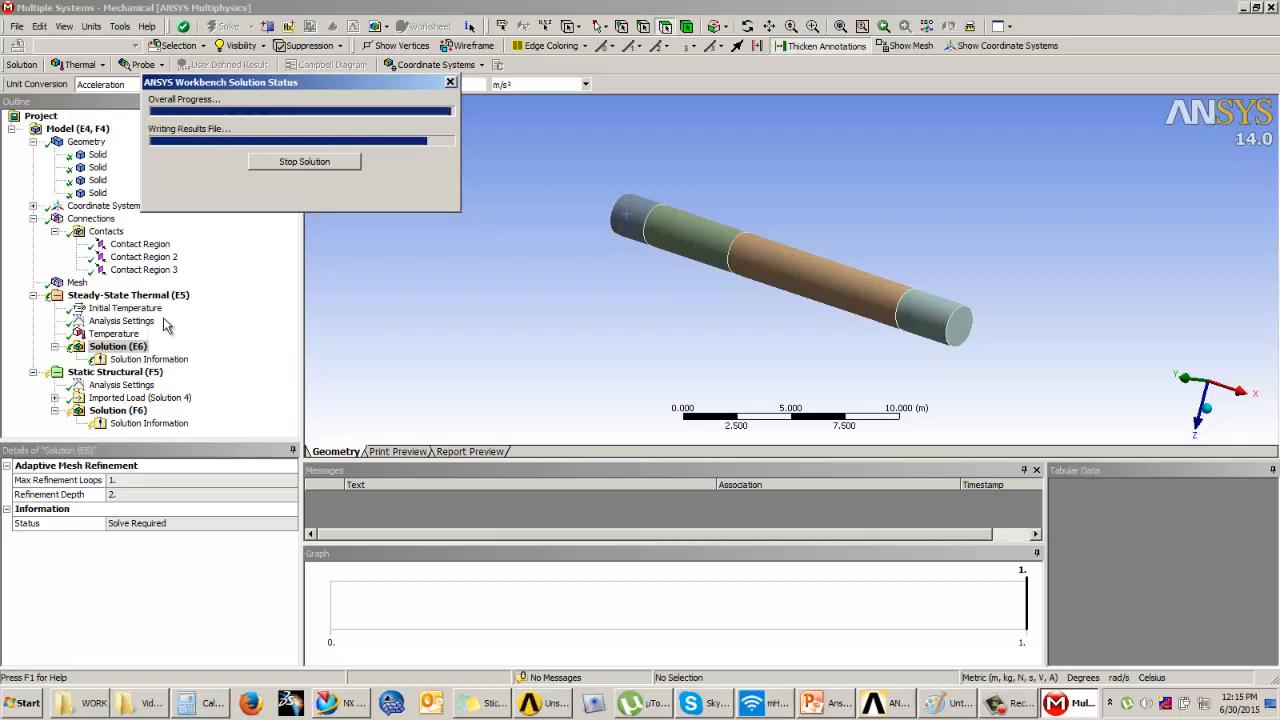
# Step: Add a Temperature result for all bodies to the thermal solution, evaluate it and display it on the rod
pyautogui.click(82, 65)
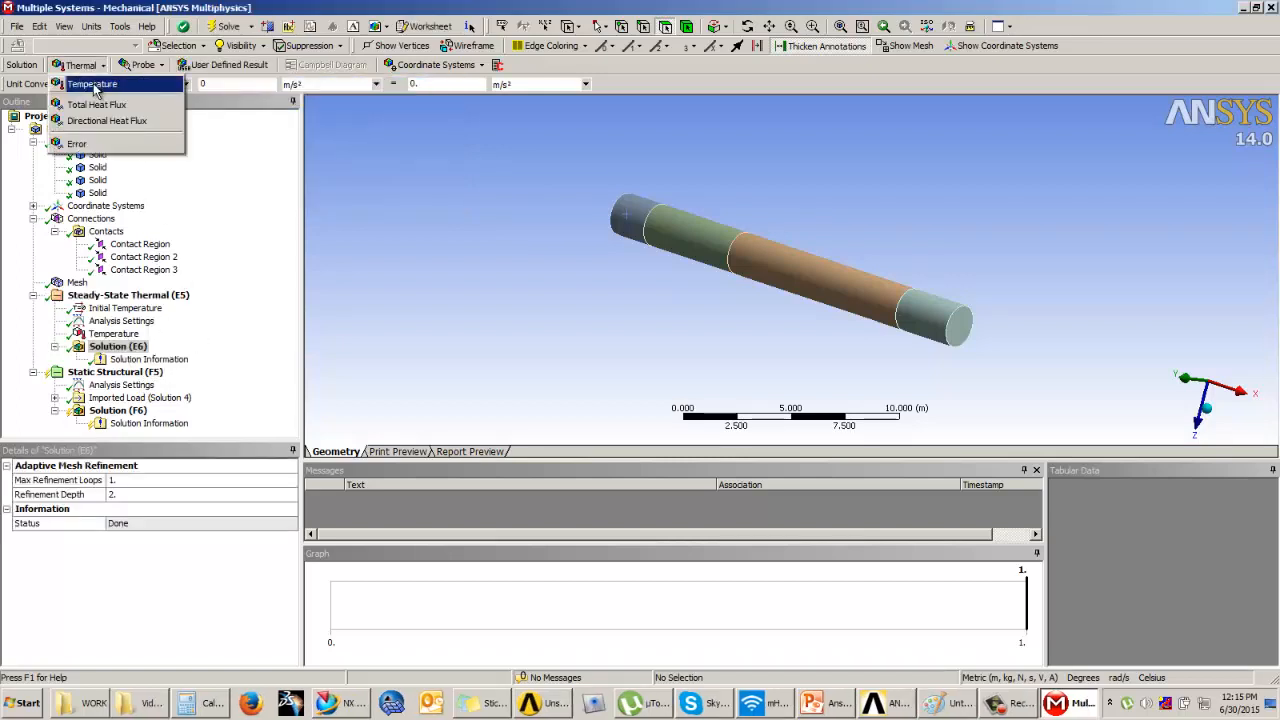
pyautogui.click(93, 84)
pyautogui.click(117, 346)
pyautogui.rightClick(117, 347)
pyautogui.click(141, 380)
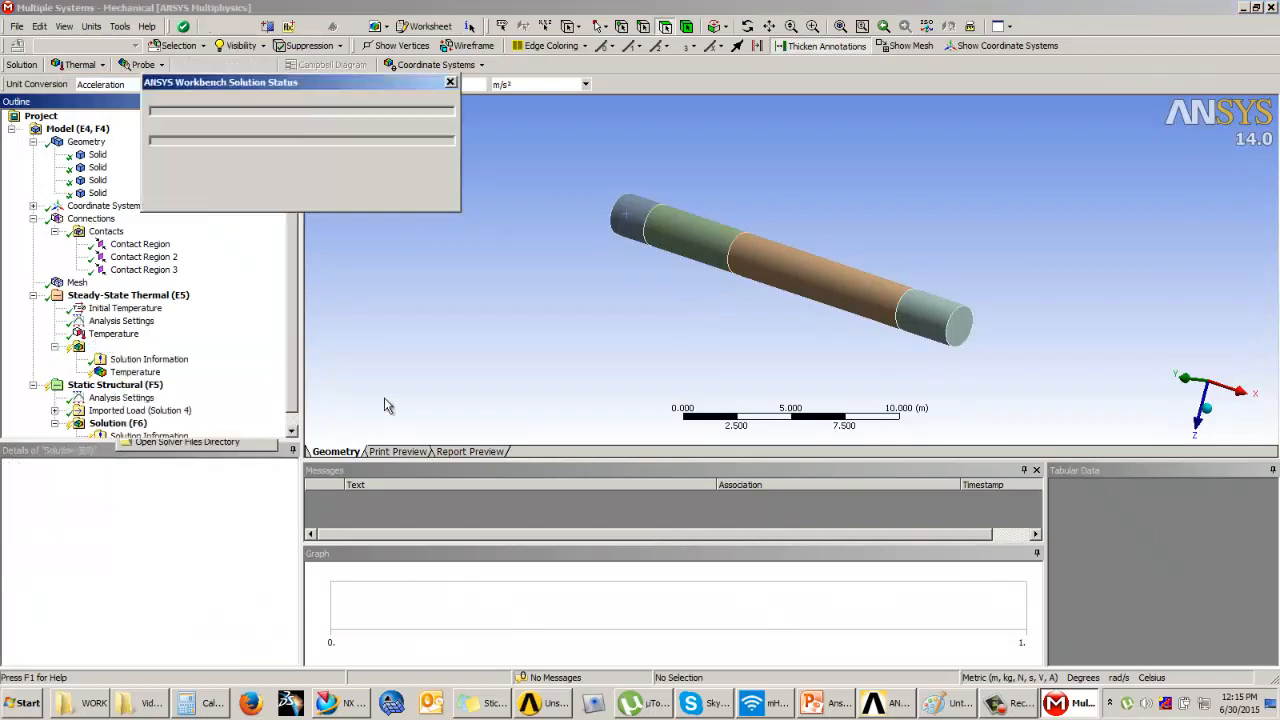
pyautogui.click(150, 372)
pyautogui.moveTo(575, 283); pyautogui.dragTo(572, 287)
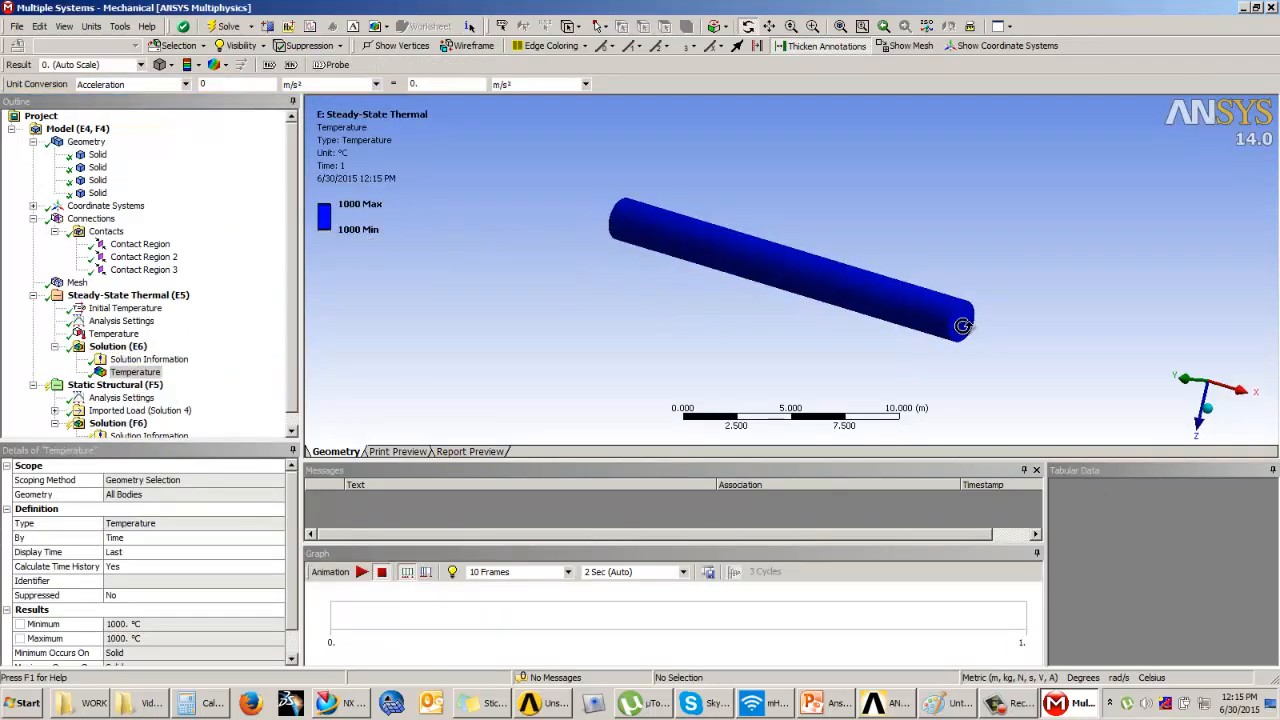
# Step: Add a Fixed Support to the Static Structural analysis and scope it to both flat end faces of the rod
pyautogui.moveTo(292, 337); pyautogui.dragTo(292, 363)
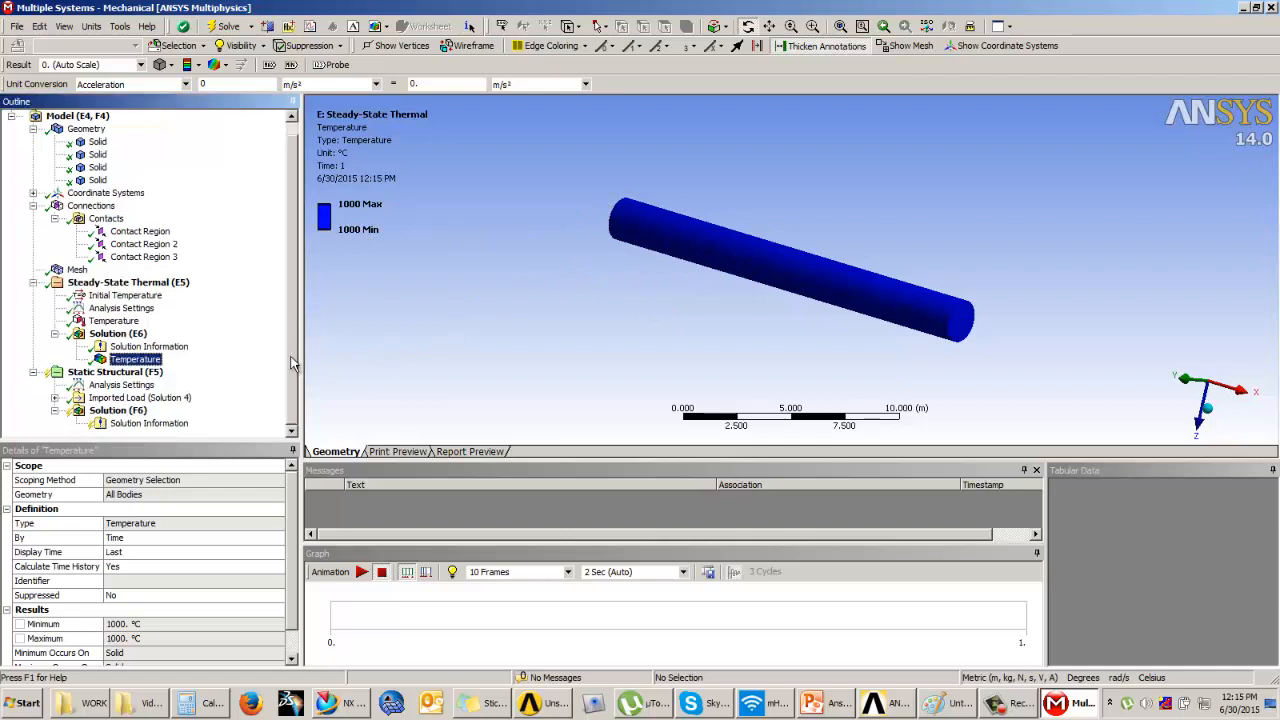
pyautogui.click(120, 372)
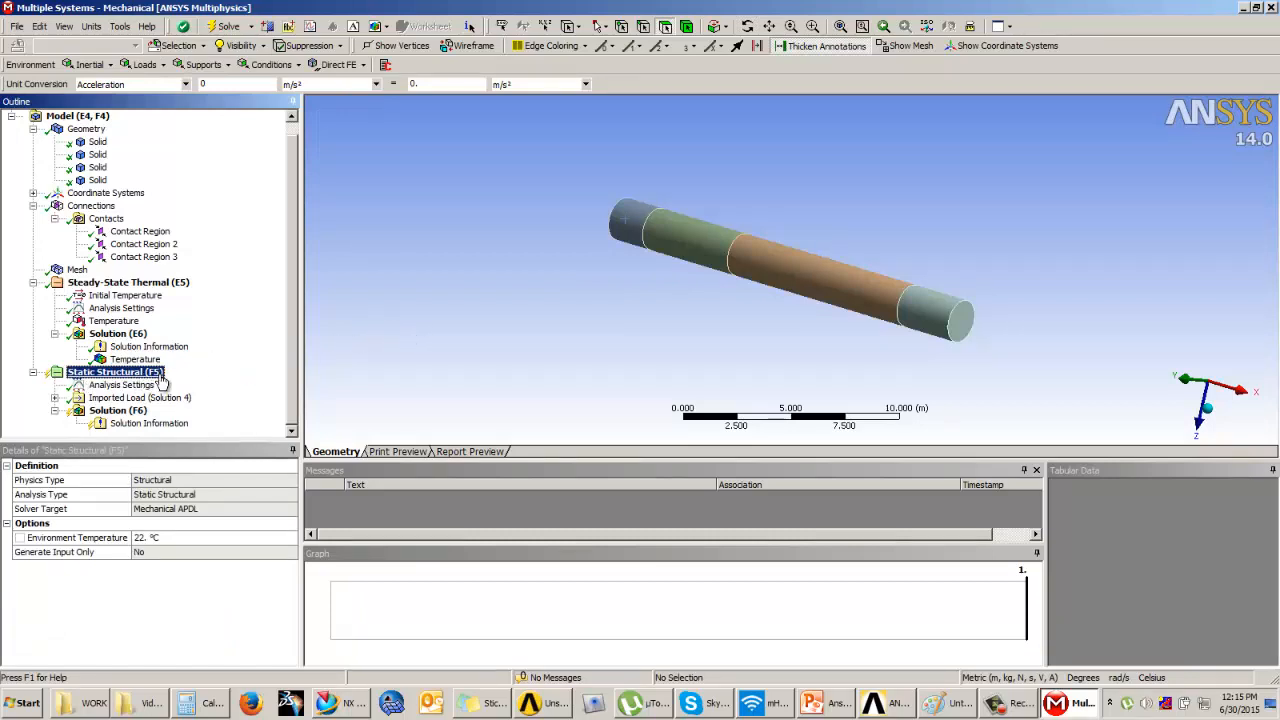
pyautogui.click(203, 64)
pyautogui.click(210, 85)
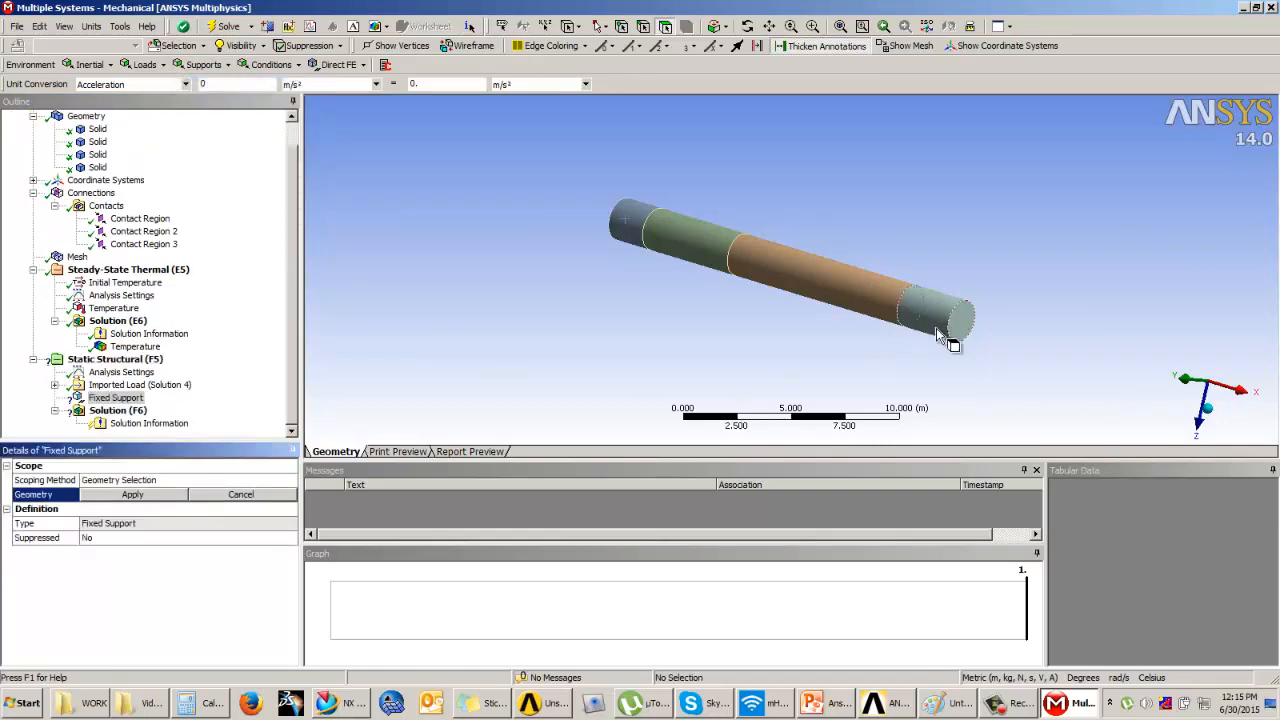
pyautogui.click(966, 326)
pyautogui.moveTo(724, 302); pyautogui.dragTo(794, 277, button='middle')
pyautogui.keyDown('ctrl'); pyautogui.click(775, 262); pyautogui.keyUp('ctrl')
pyautogui.moveTo(950, 290); pyautogui.dragTo(763, 254, button='middle')
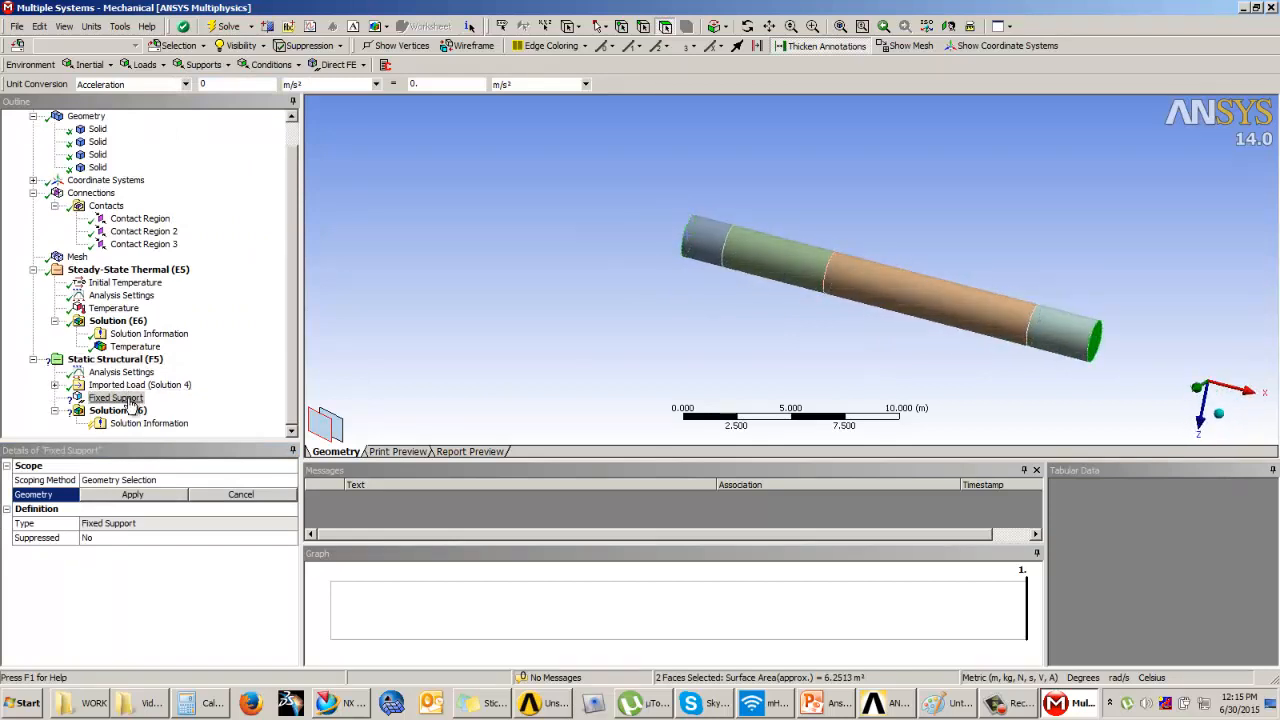
pyautogui.click(133, 495)
pyautogui.moveTo(914, 254); pyautogui.dragTo(849, 270, button='middle')
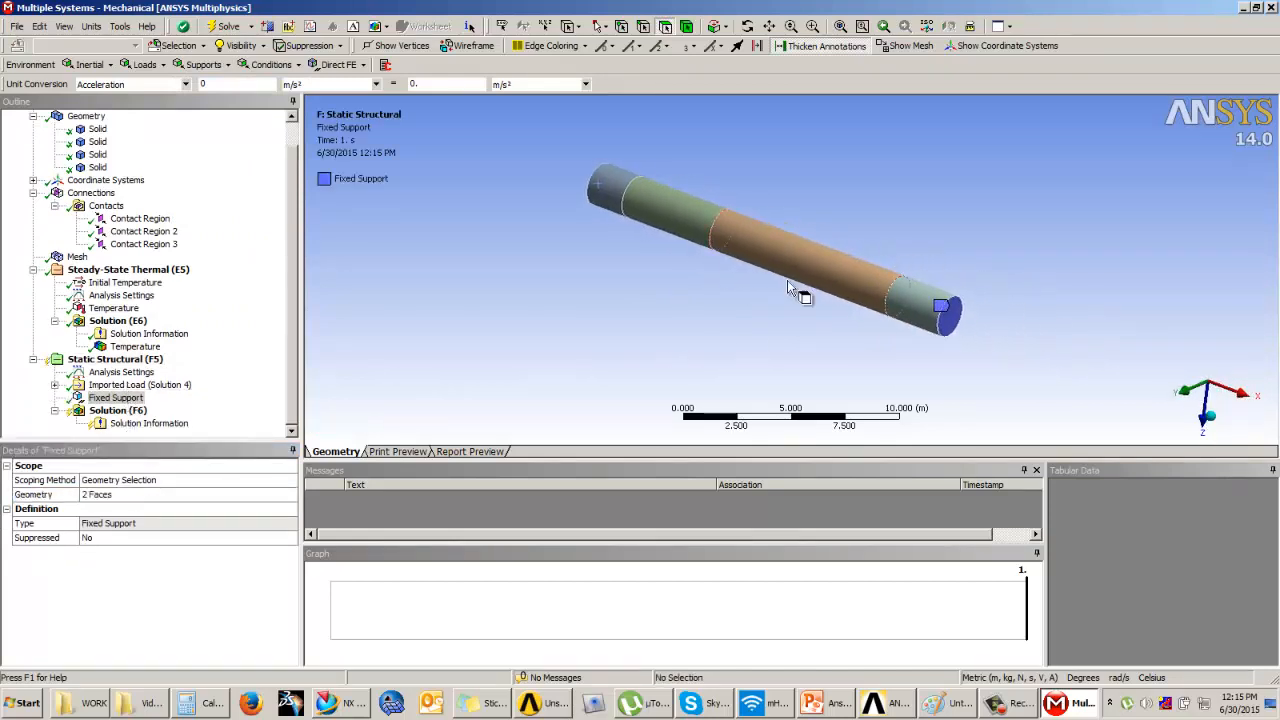
# Step: Add a Frictionless Support to the Static Structural analysis, review the Example 3 slide full-screen in PowerPoint and return to Mechanical
pyautogui.click(203, 64)
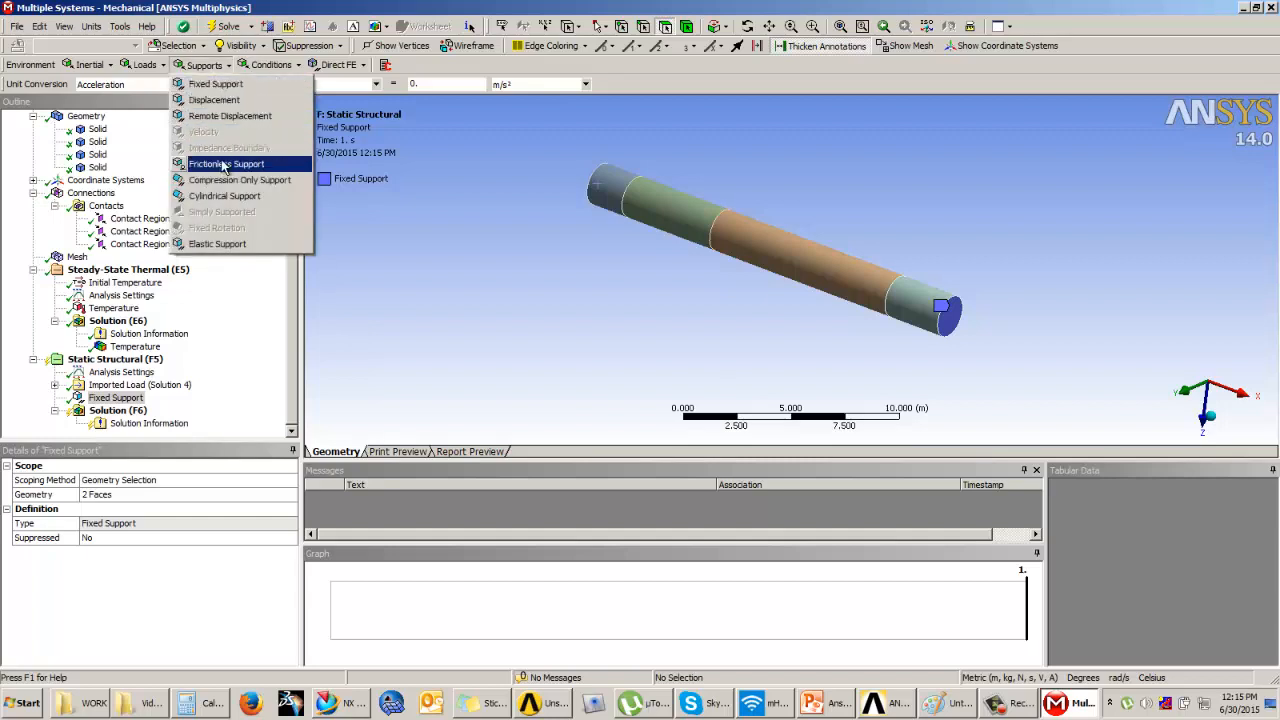
pyautogui.click(225, 148)
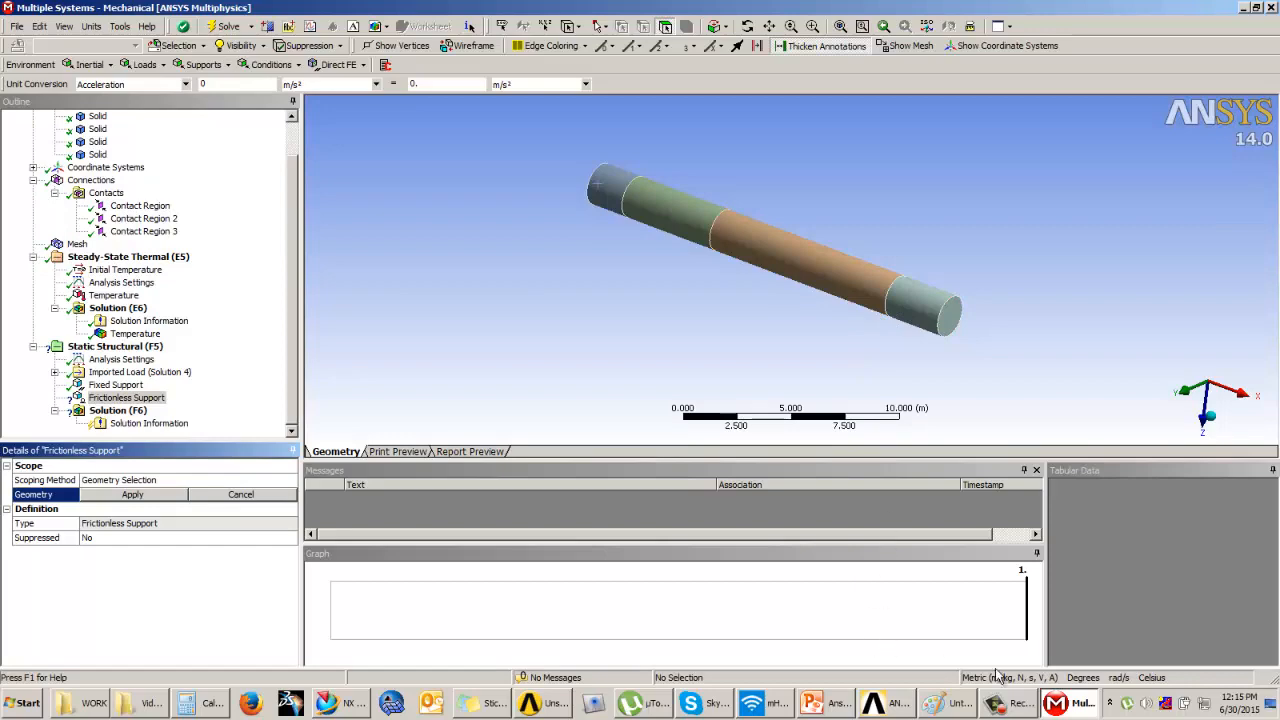
pyautogui.click(818, 703)
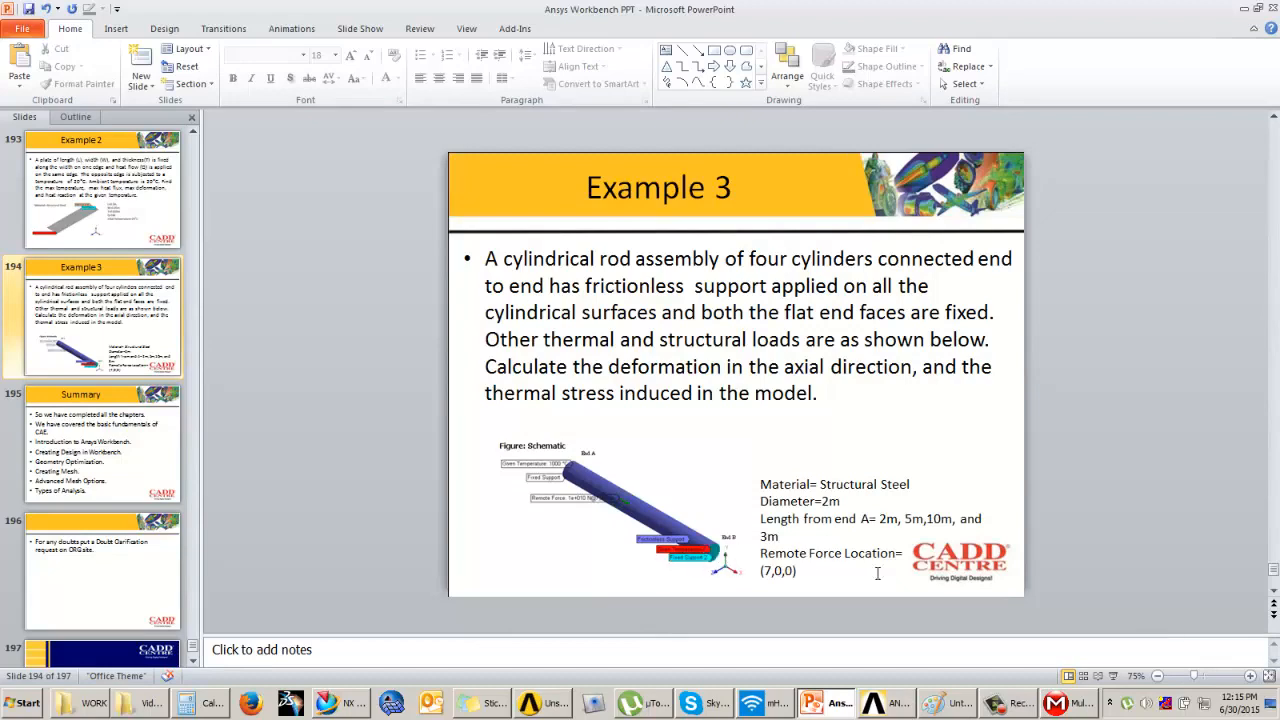
pyautogui.moveTo(1078, 702)
pyautogui.click(1100, 676)
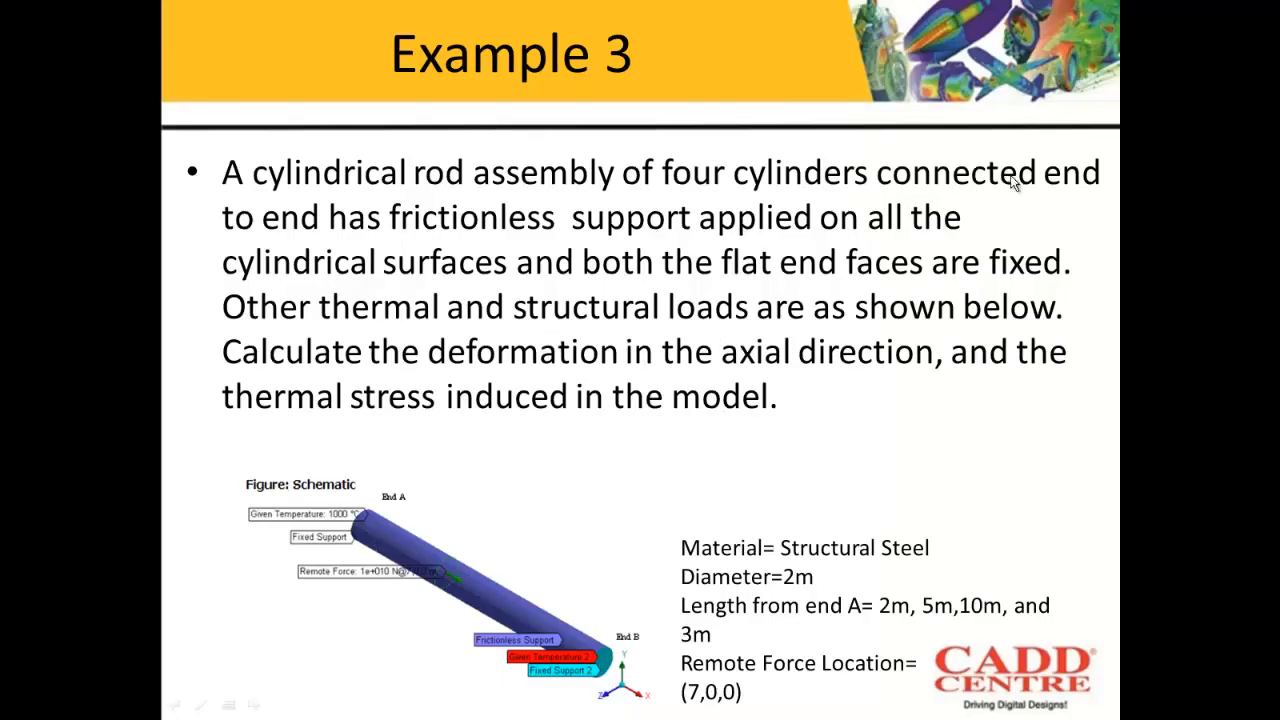
pyautogui.press('Escape')
pyautogui.click(1056, 703)
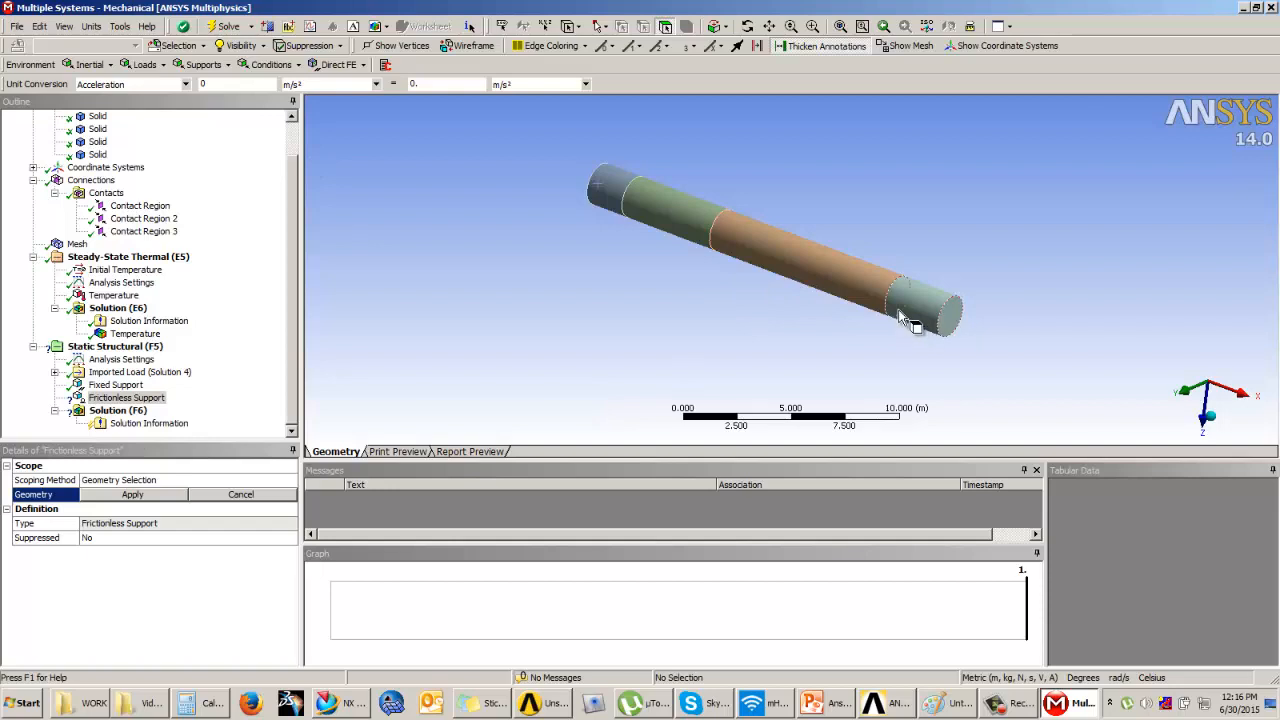
# Step: Scope the Frictionless Support to the cylindrical surfaces of all four rod segments
pyautogui.click(905, 318)
pyautogui.moveTo(863, 294); pyautogui.dragTo(810, 288, button='middle')
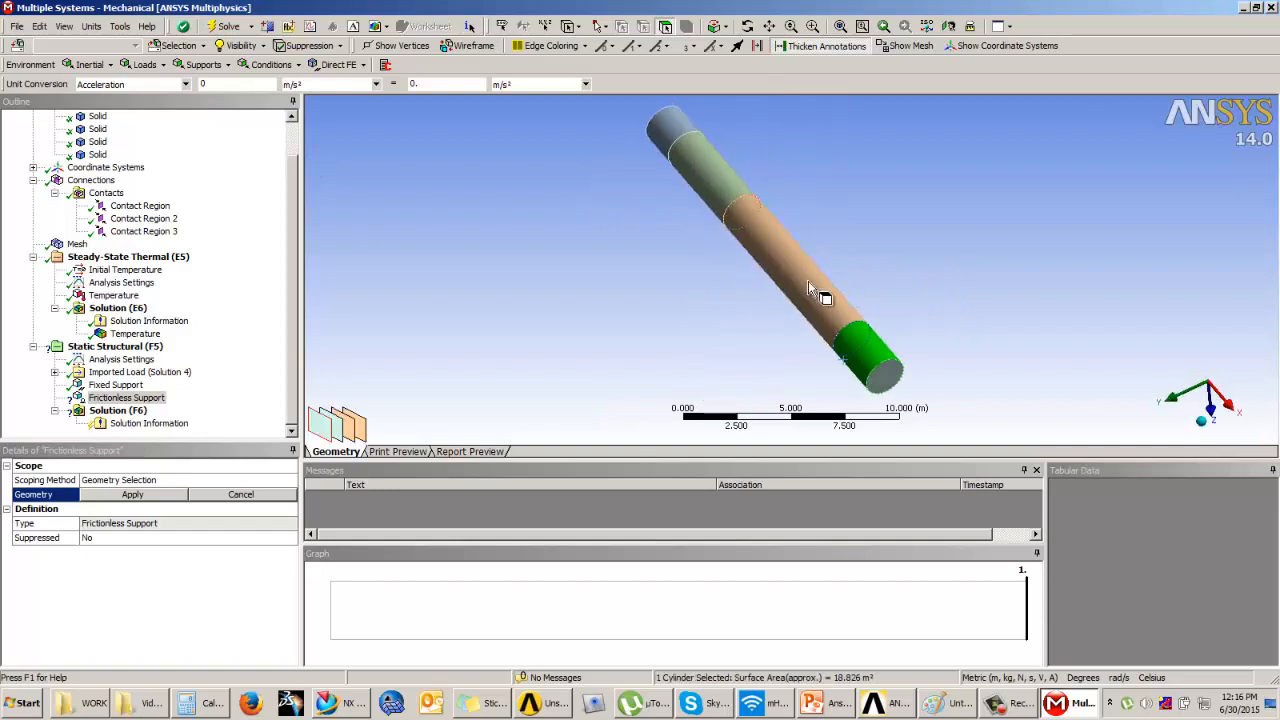
pyautogui.keyDown('ctrl'); pyautogui.click(810, 288); pyautogui.keyUp('ctrl')
pyautogui.keyDown('ctrl'); pyautogui.click(750, 195); pyautogui.keyUp('ctrl')
pyautogui.keyDown('ctrl'); pyautogui.click(686, 137); pyautogui.keyUp('ctrl')
pyautogui.moveTo(686, 137); pyautogui.dragTo(826, 225, button='middle')
pyautogui.click(136, 509)
pyautogui.click(139, 496)
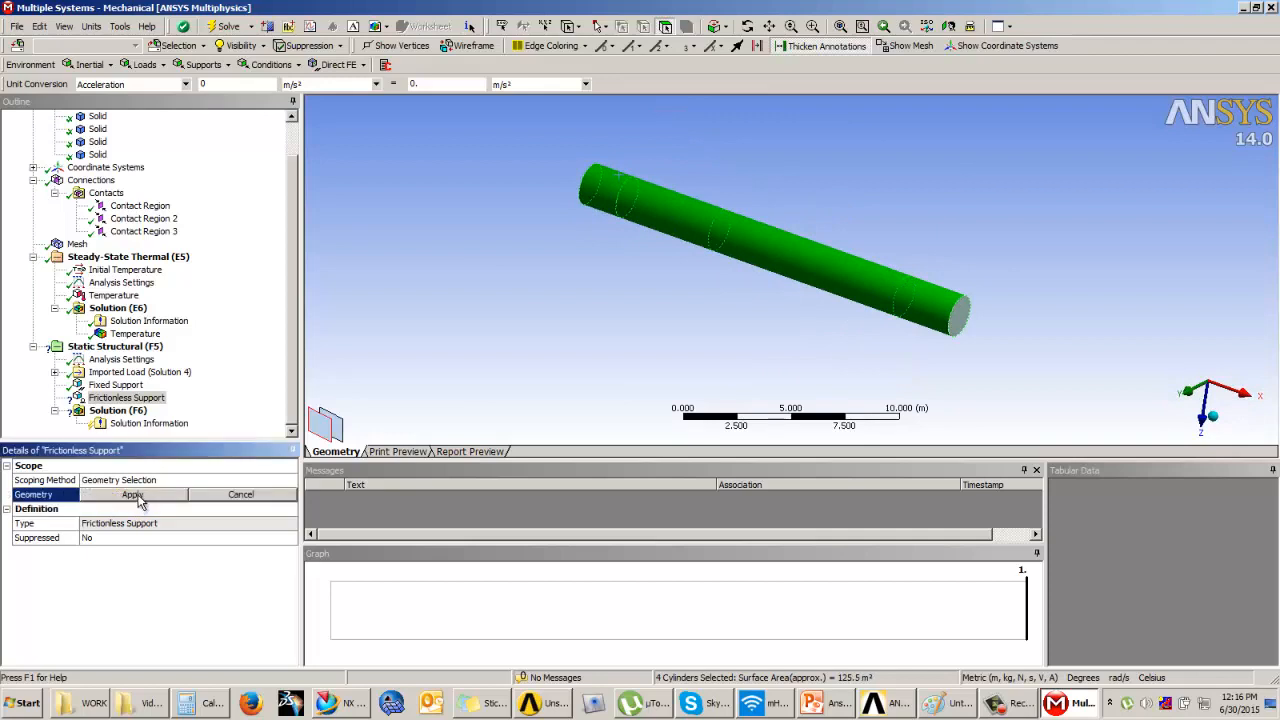
pyautogui.click(139, 499)
pyautogui.moveTo(545, 300)
pyautogui.mouseDown(button='middle')
pyautogui.moveTo(531, 314)
pyautogui.moveTo(538, 280)
pyautogui.mouseUp(button='middle')
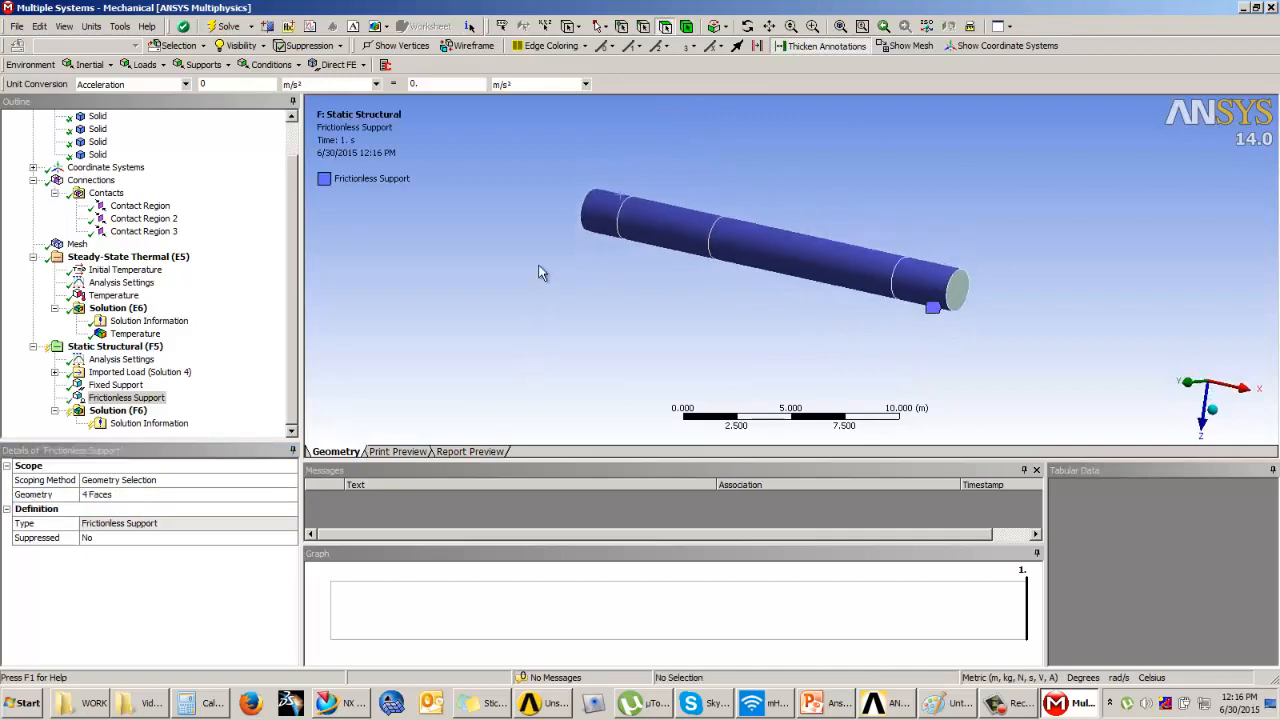
pyautogui.moveTo(741, 304); pyautogui.dragTo(739, 325, button='middle')
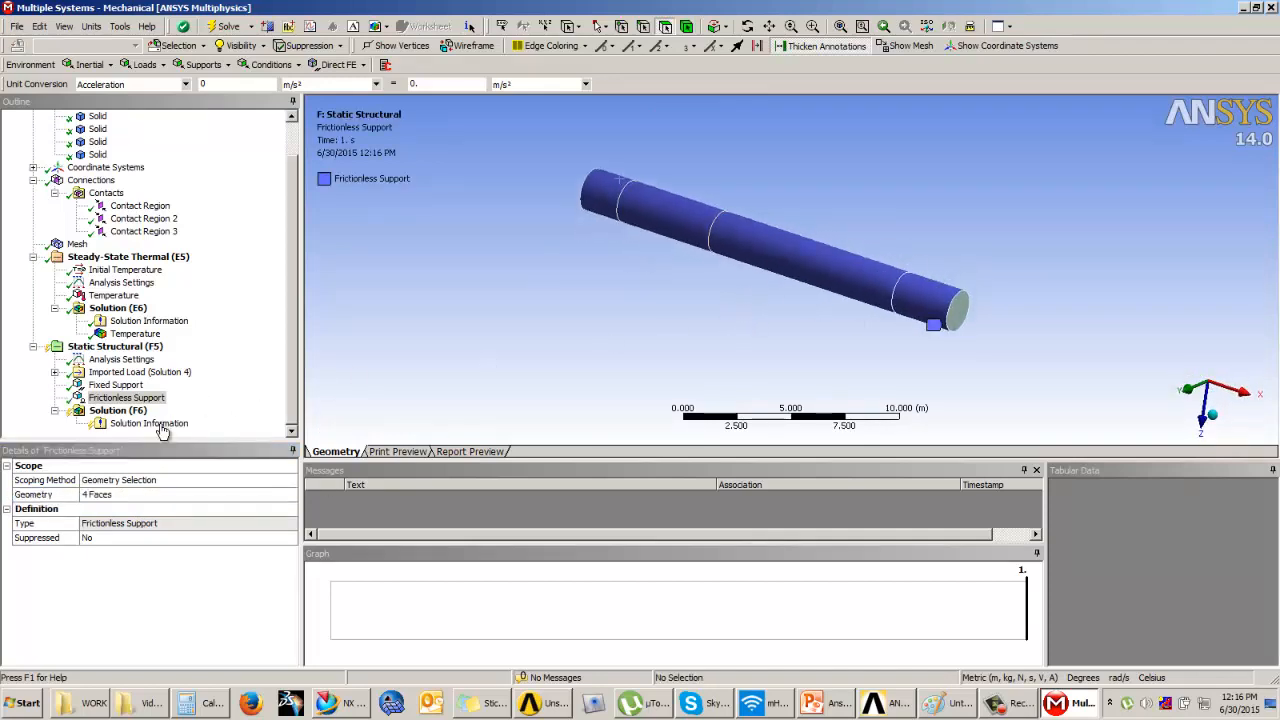
# Step: Select the Static Structural analysis, check the remote force location on the Example 3 slide in PowerPoint and return to Mechanical
pyautogui.click(126, 349)
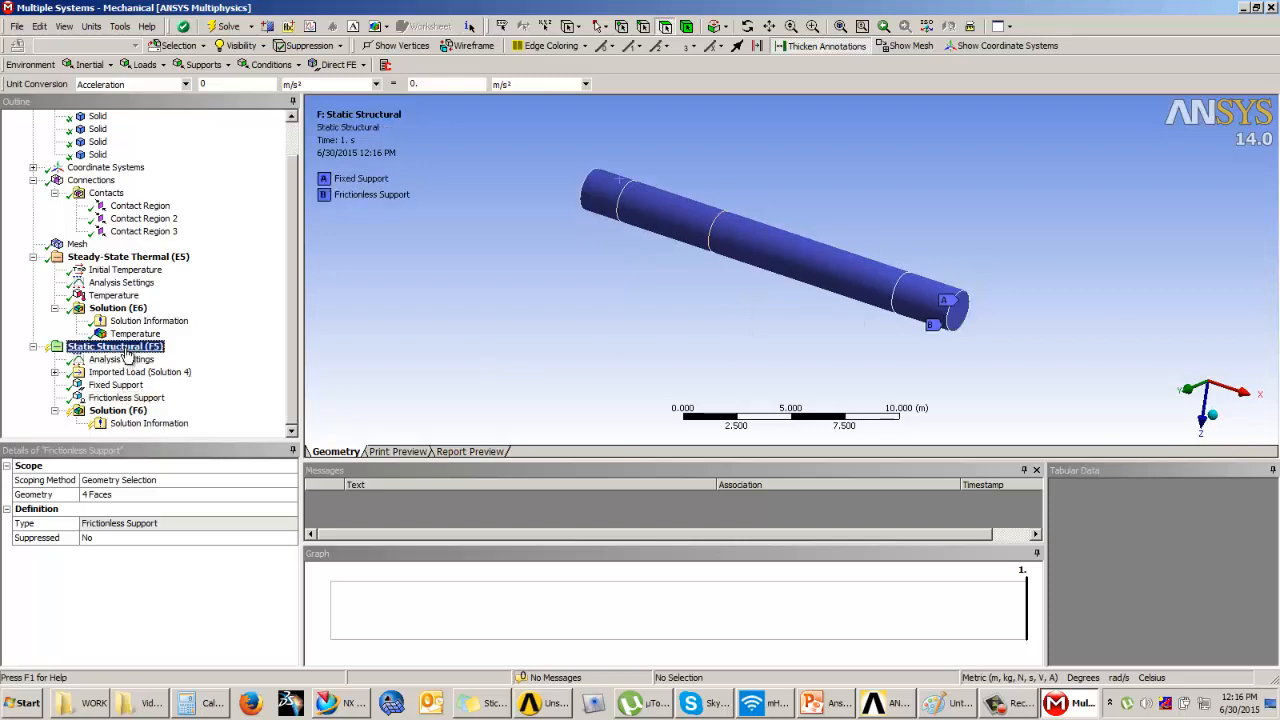
pyautogui.click(856, 703)
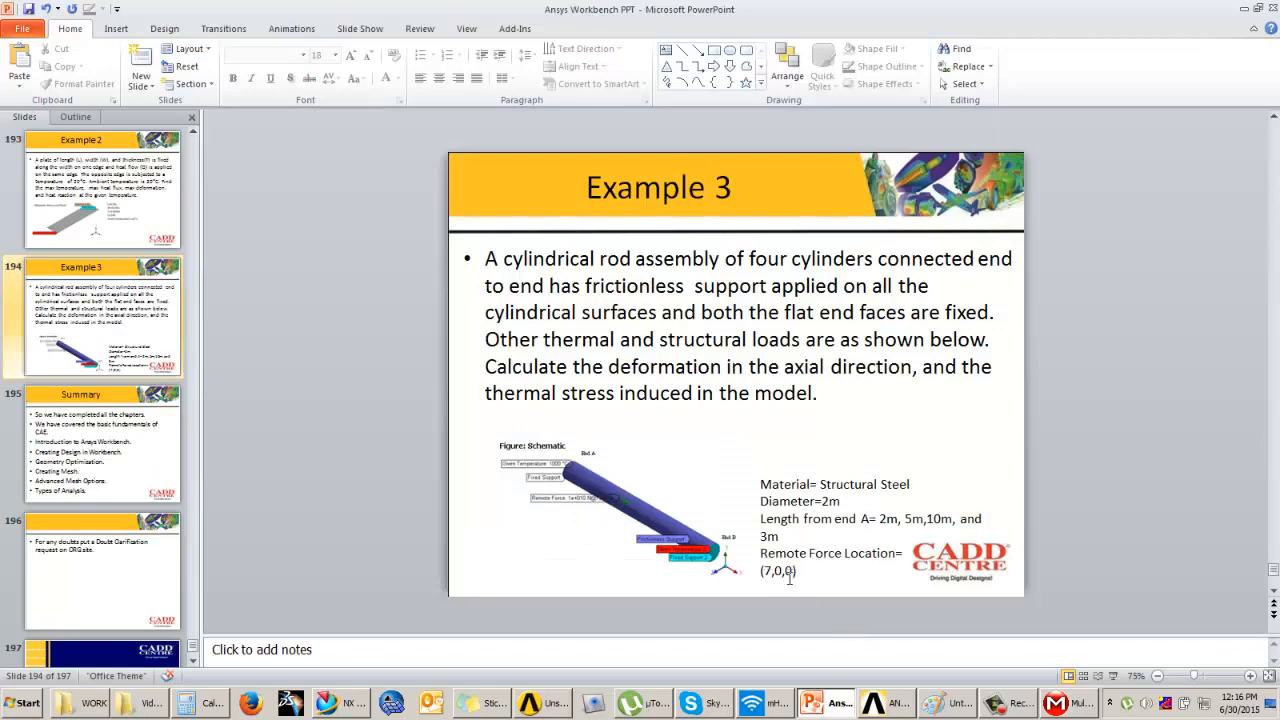
pyautogui.click(1065, 708)
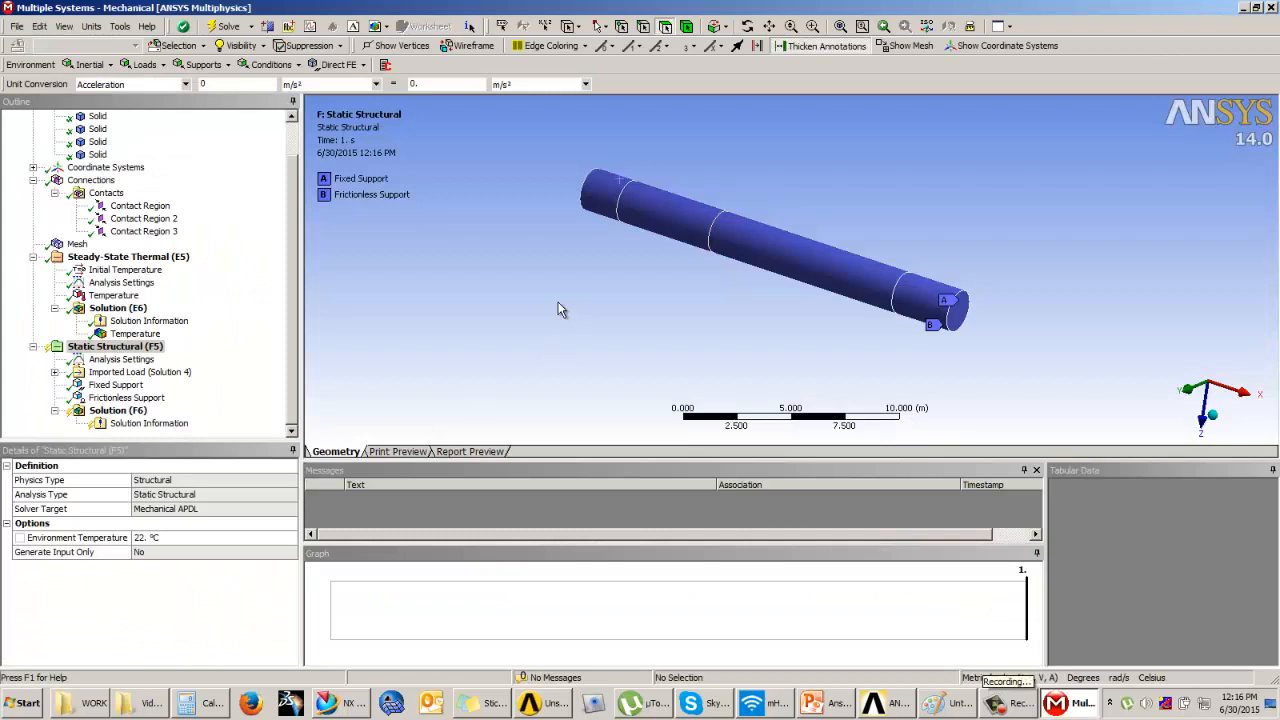
pyautogui.moveTo(558, 308); pyautogui.dragTo(585, 298, button='middle')
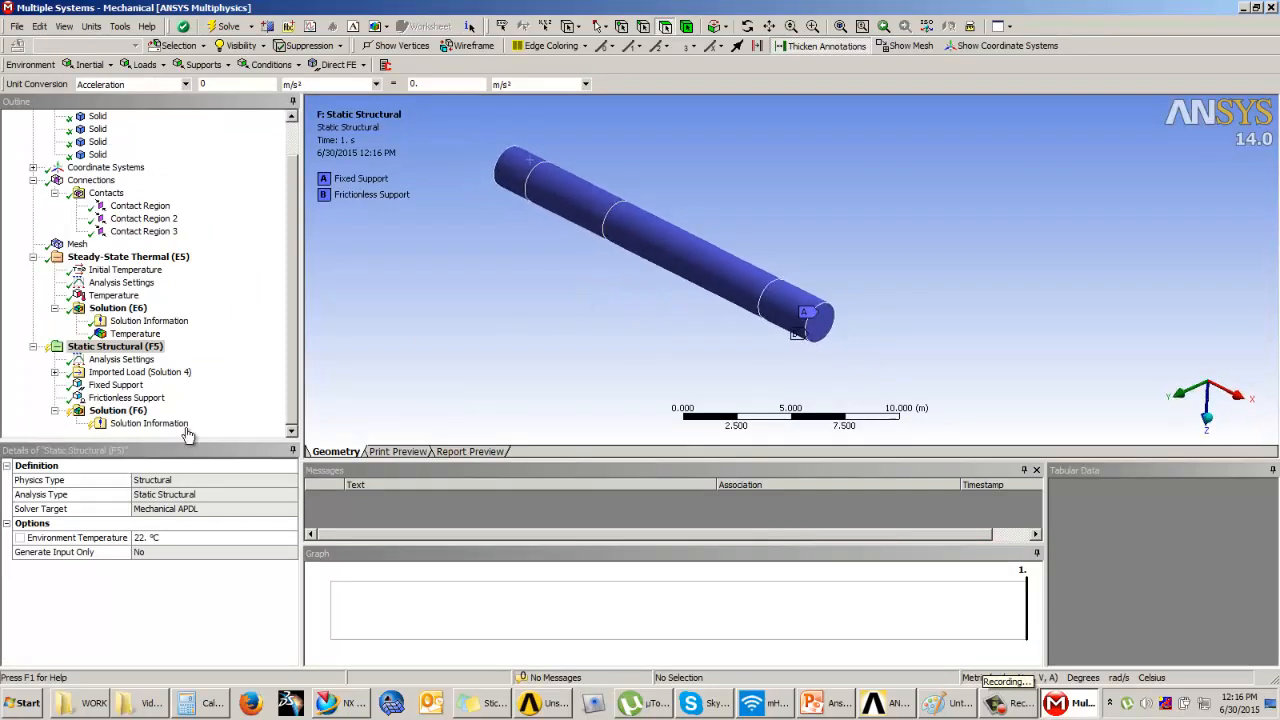
# Step: Add a Remote Force to the Static Structural analysis and set its X coordinate to 7 m
pyautogui.click(150, 65)
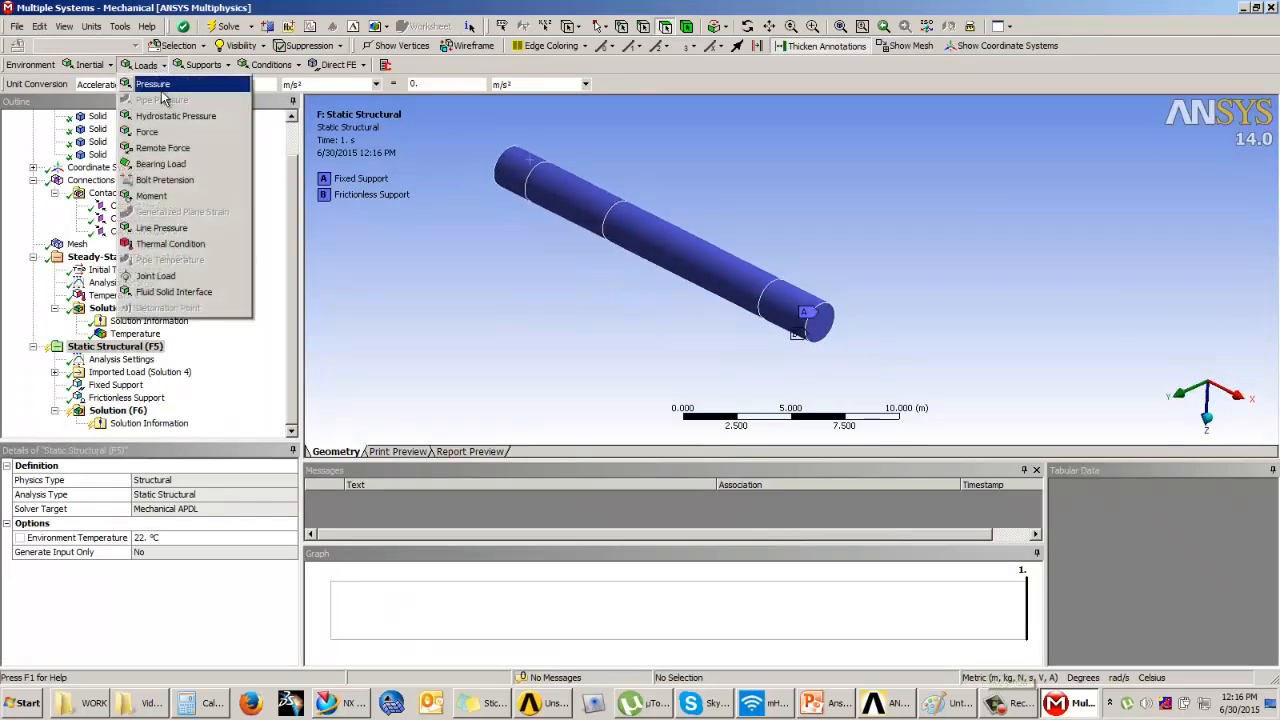
pyautogui.click(162, 148)
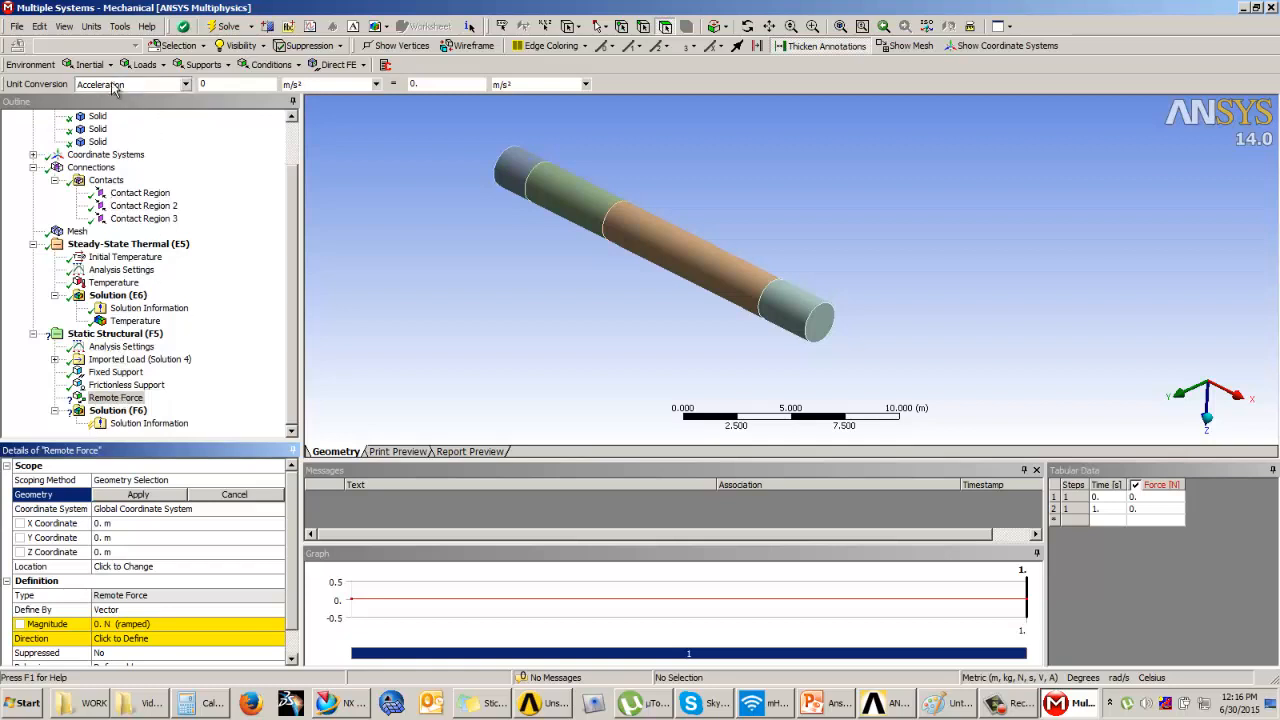
pyautogui.click(116, 398)
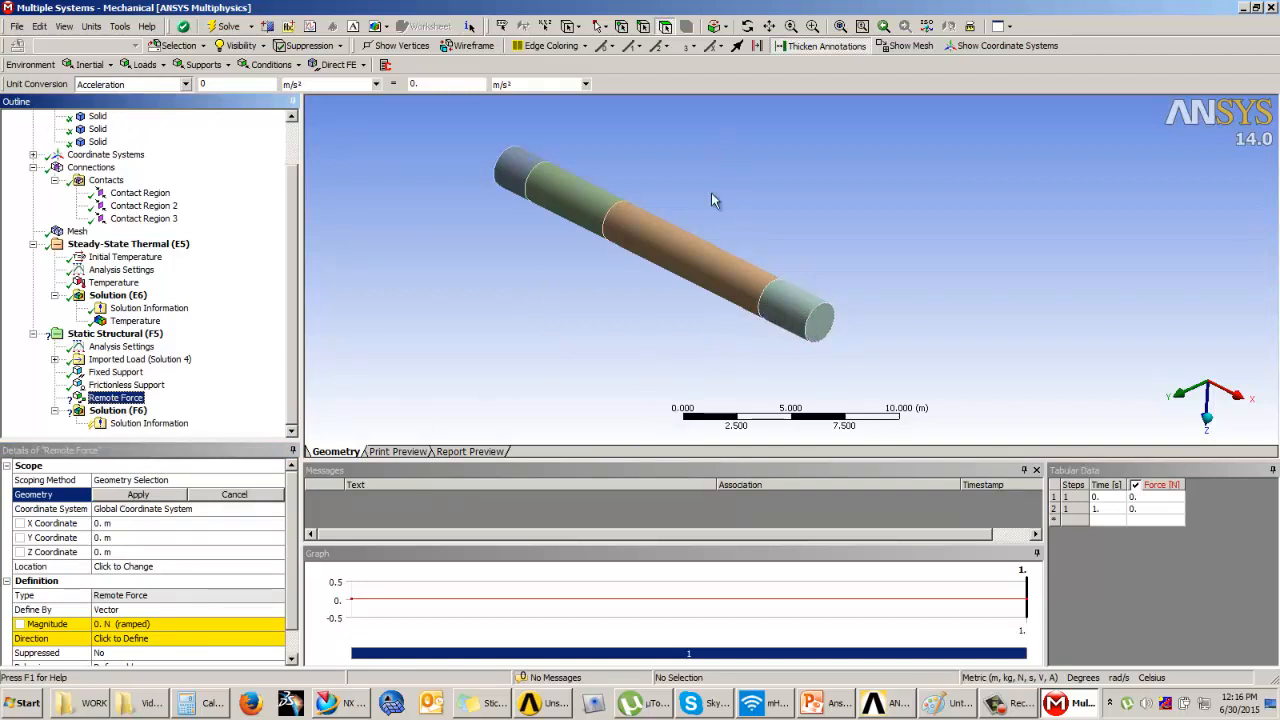
pyautogui.click(104, 623)
pyautogui.click(128, 524)
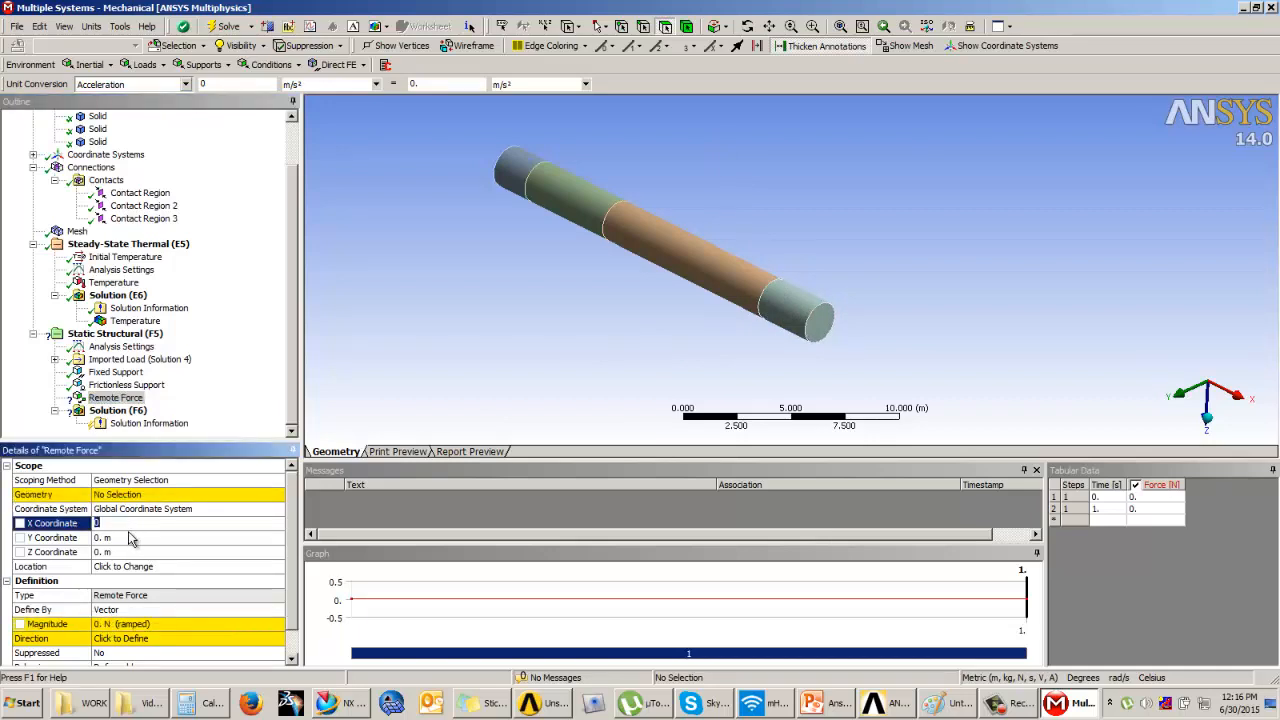
pyautogui.press('Return')
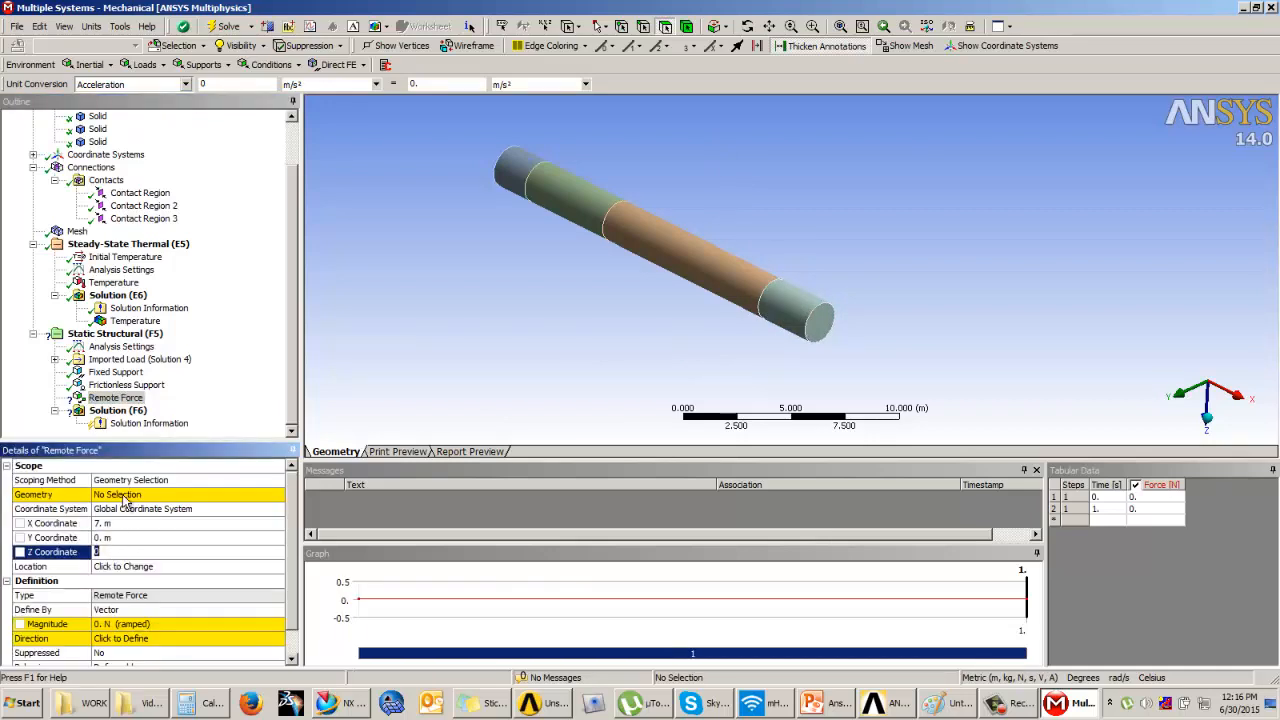
# Step: Check the load schematic in PowerPoint and scope the Remote Force to the cylindrical face of the 10 m segment in Mechanical
pyautogui.click(127, 497)
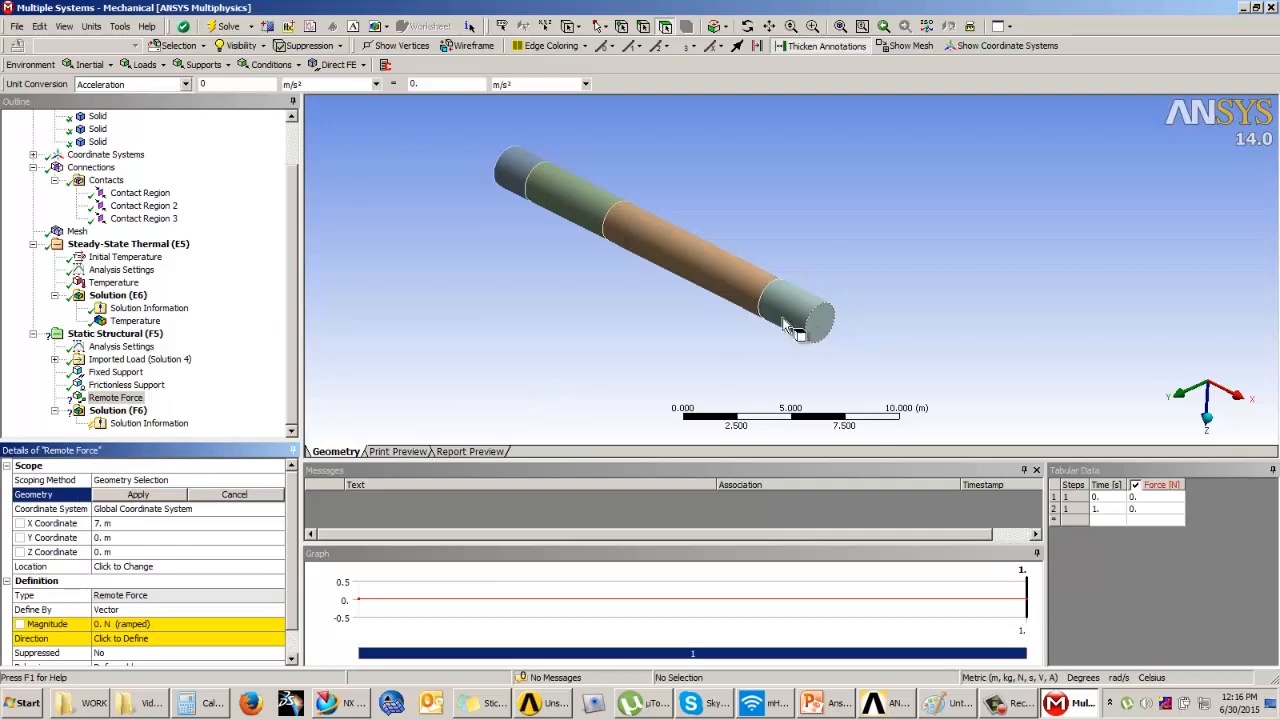
pyautogui.click(836, 703)
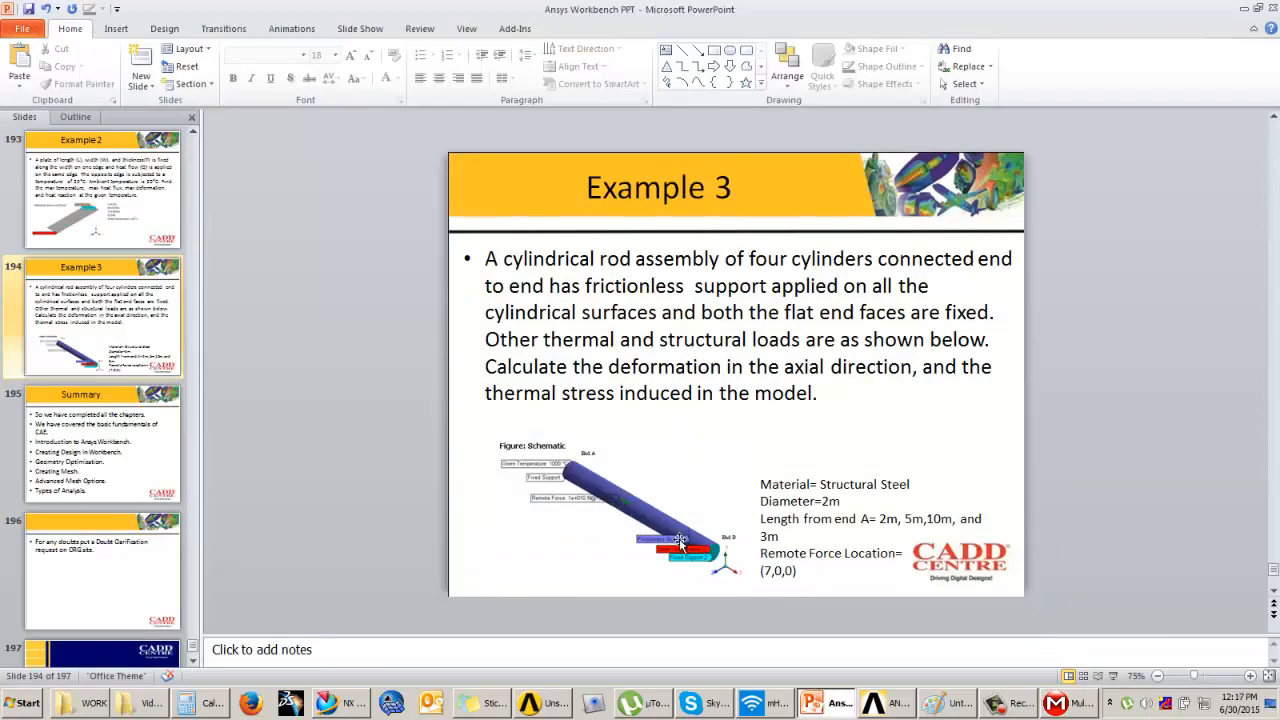
pyautogui.click(1068, 703)
pyautogui.click(691, 262)
pyautogui.moveTo(694, 268); pyautogui.dragTo(585, 272, button='middle')
pyautogui.click(140, 495)
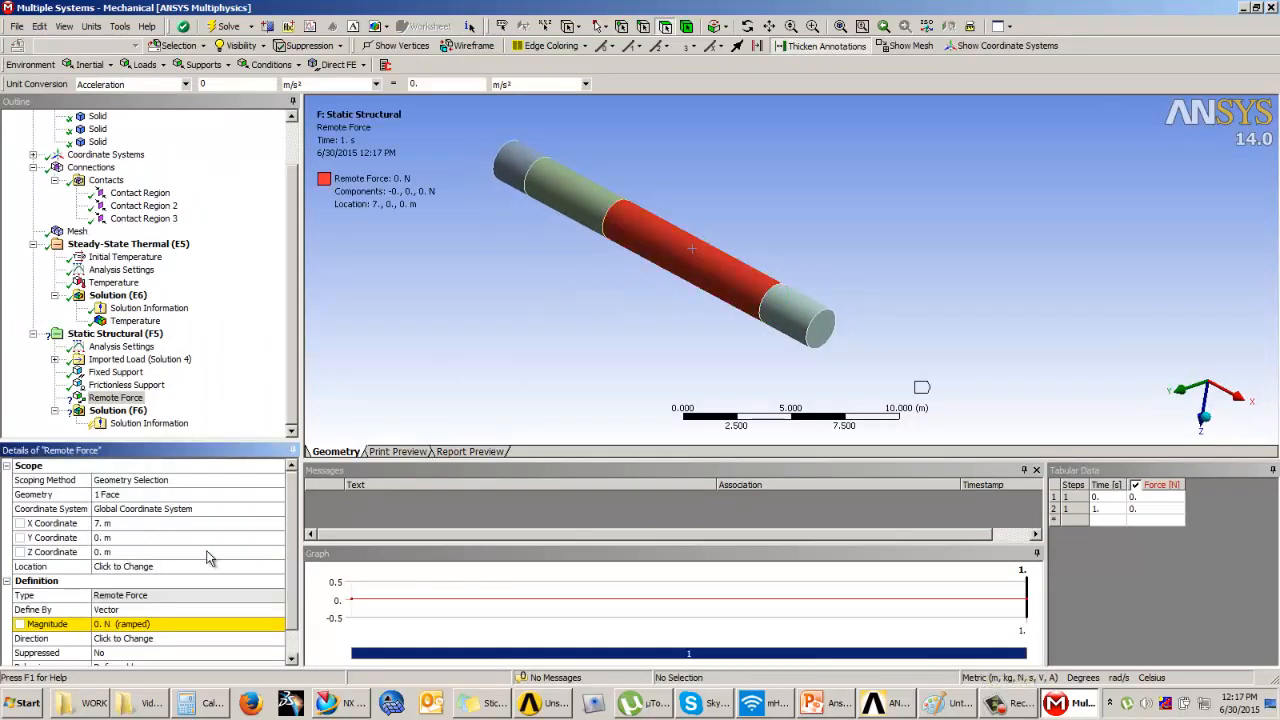
# Step: Set the Remote Force magnitude to 1e10 N and check its direction on the model
pyautogui.click(127, 621)
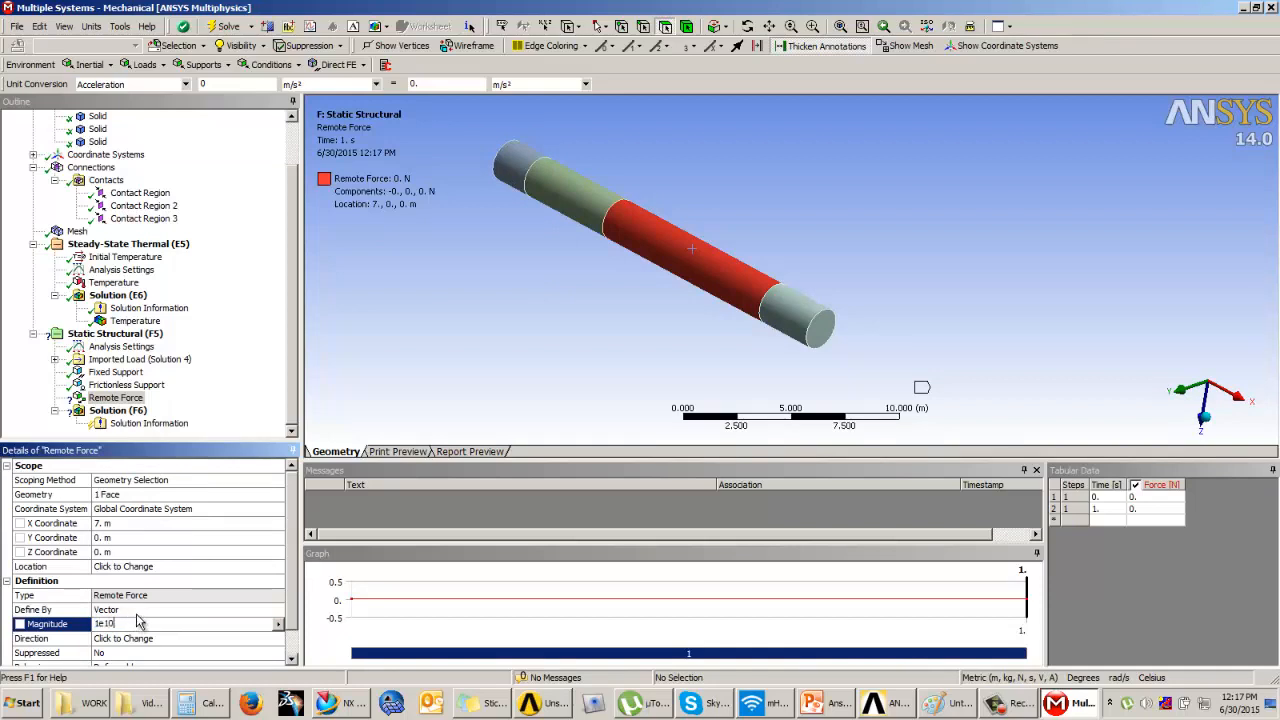
pyautogui.press('Return')
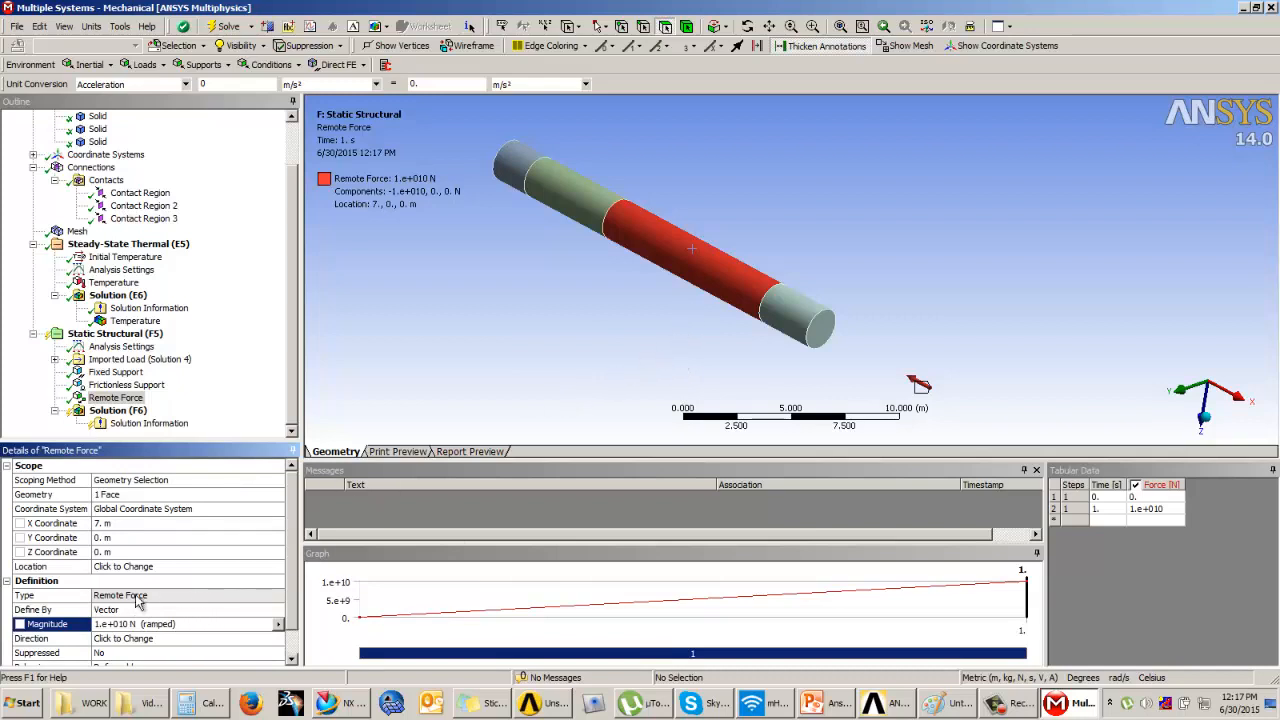
pyautogui.click(146, 641)
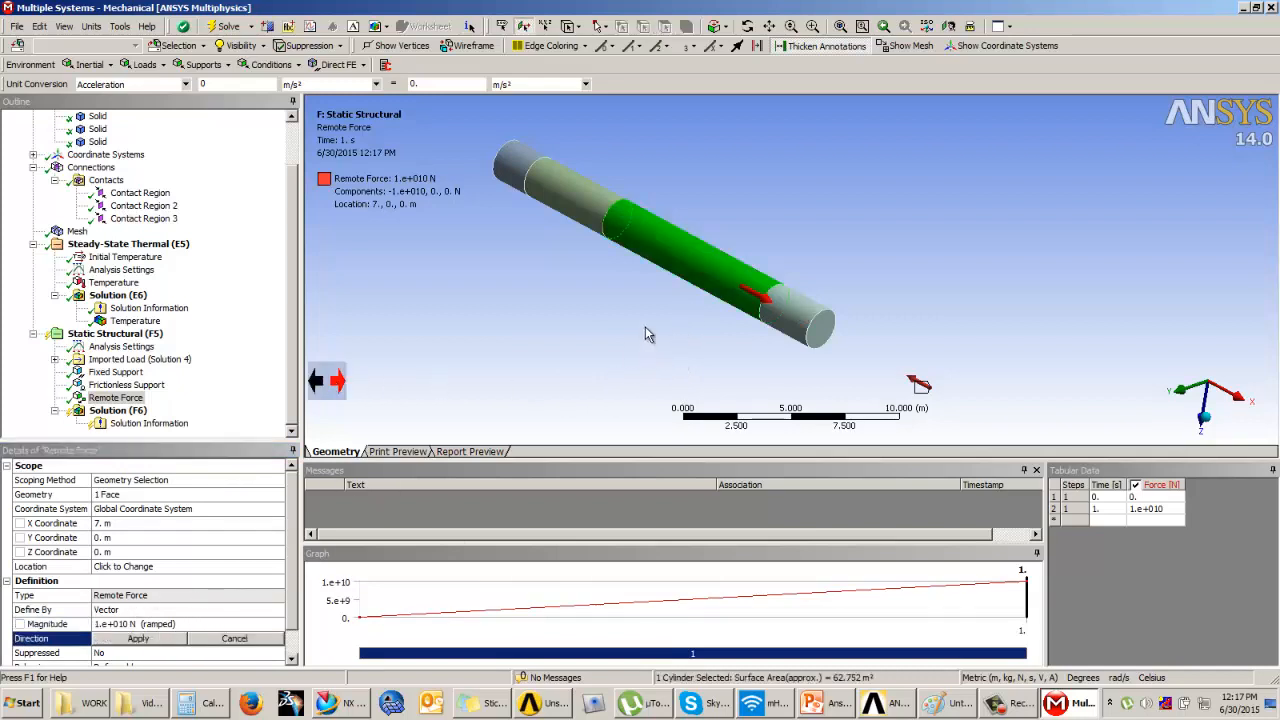
pyautogui.moveTo(657, 312); pyautogui.dragTo(784, 336, button='middle')
pyautogui.scroll(3, 680, 288)
pyautogui.scroll(-3, 680, 297)
pyautogui.scroll(-3, 680, 297)
pyautogui.scroll(4, 677, 290)
pyautogui.scroll(3, 737, 326)
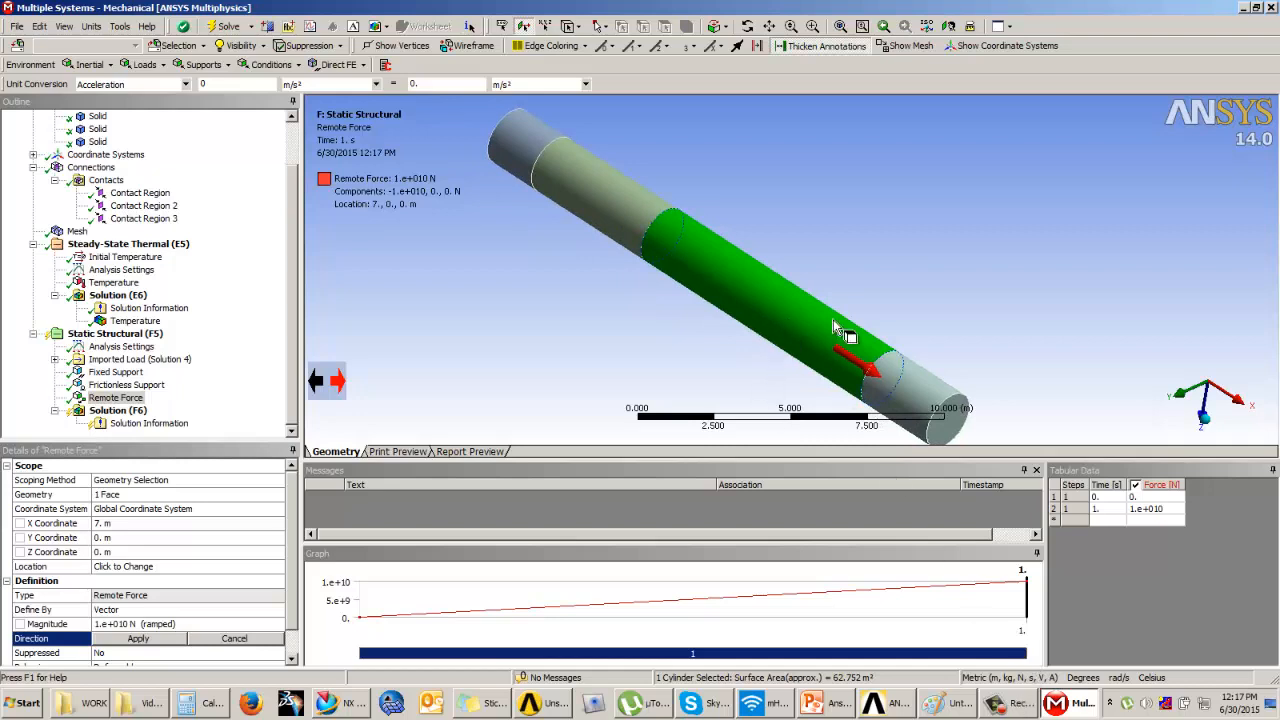
pyautogui.scroll(-3, 848, 337)
pyautogui.keyDown('ctrl'); pyautogui.moveTo(888, 327); pyautogui.dragTo(878, 288, button='middle'); pyautogui.keyUp('ctrl')
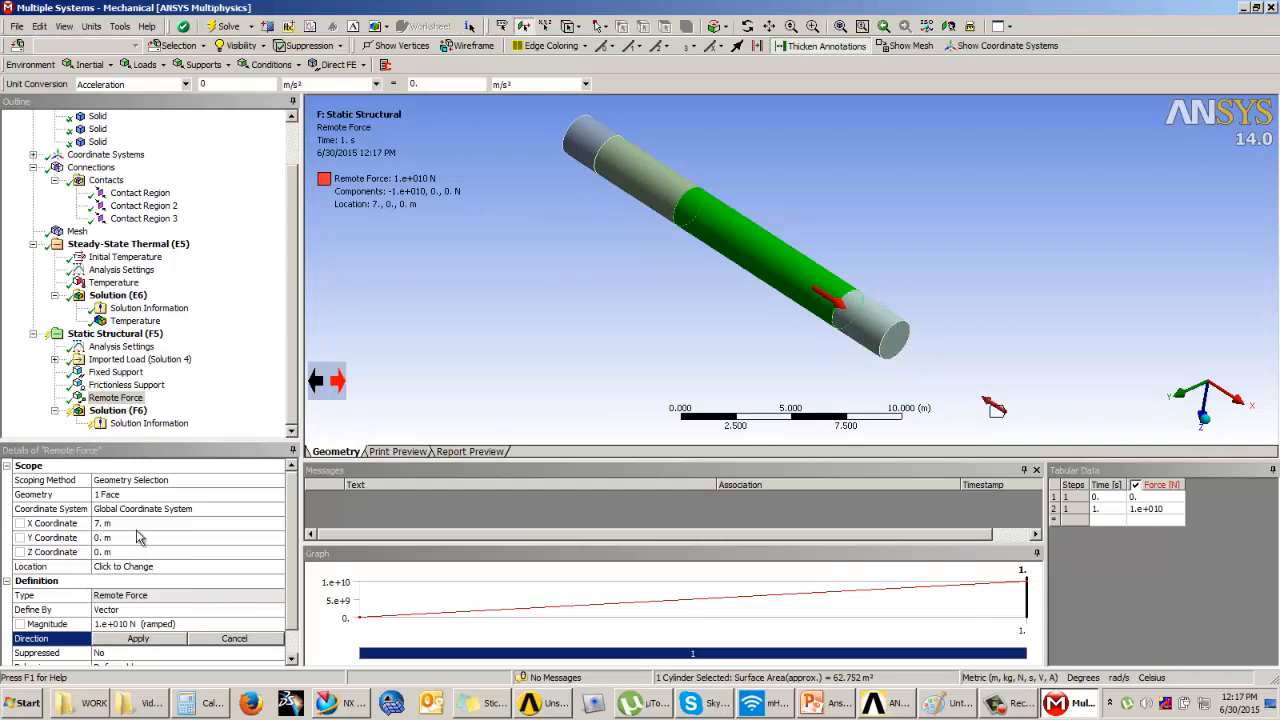
# Step: Review the X, Y and Z location coordinates of the Remote Force
pyautogui.click(134, 525)
pyautogui.click(128, 536)
pyautogui.click(127, 550)
pyautogui.click(127, 535)
pyautogui.click(172, 552)
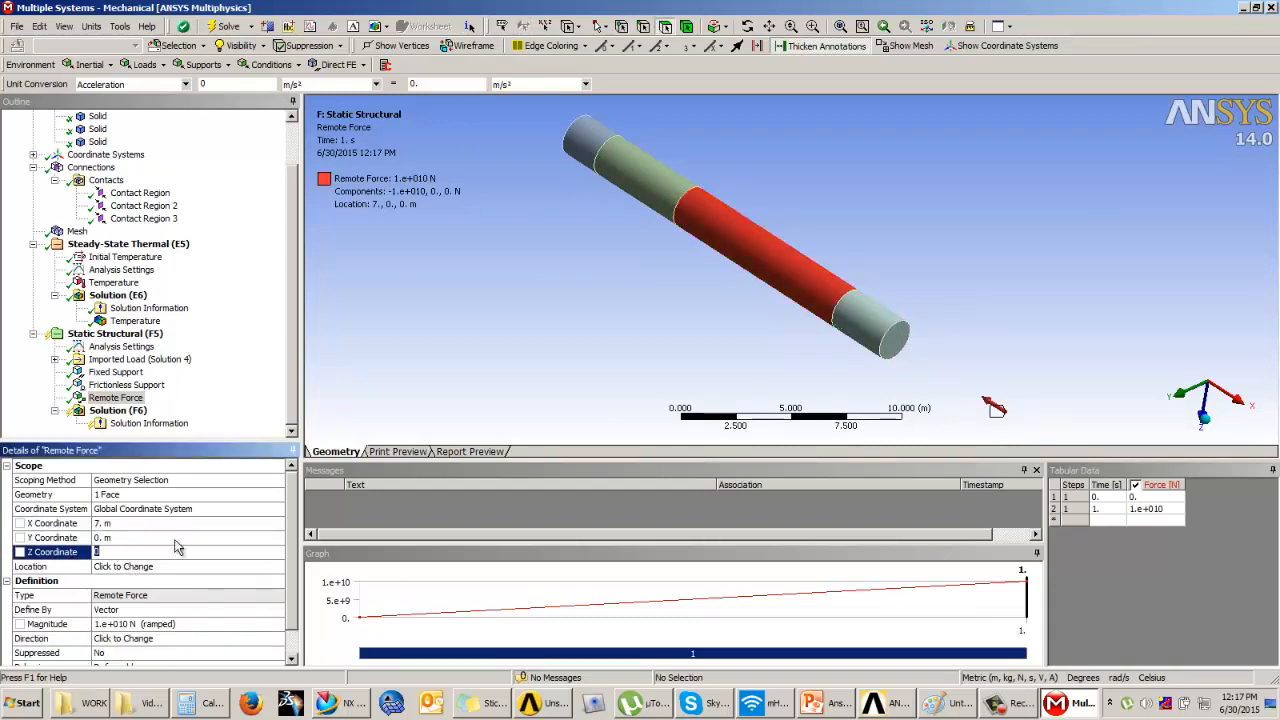
# Step: Add Total Deformation and Equivalent (von-Mises) Stress results to the Static Structural solution
pyautogui.click(114, 410)
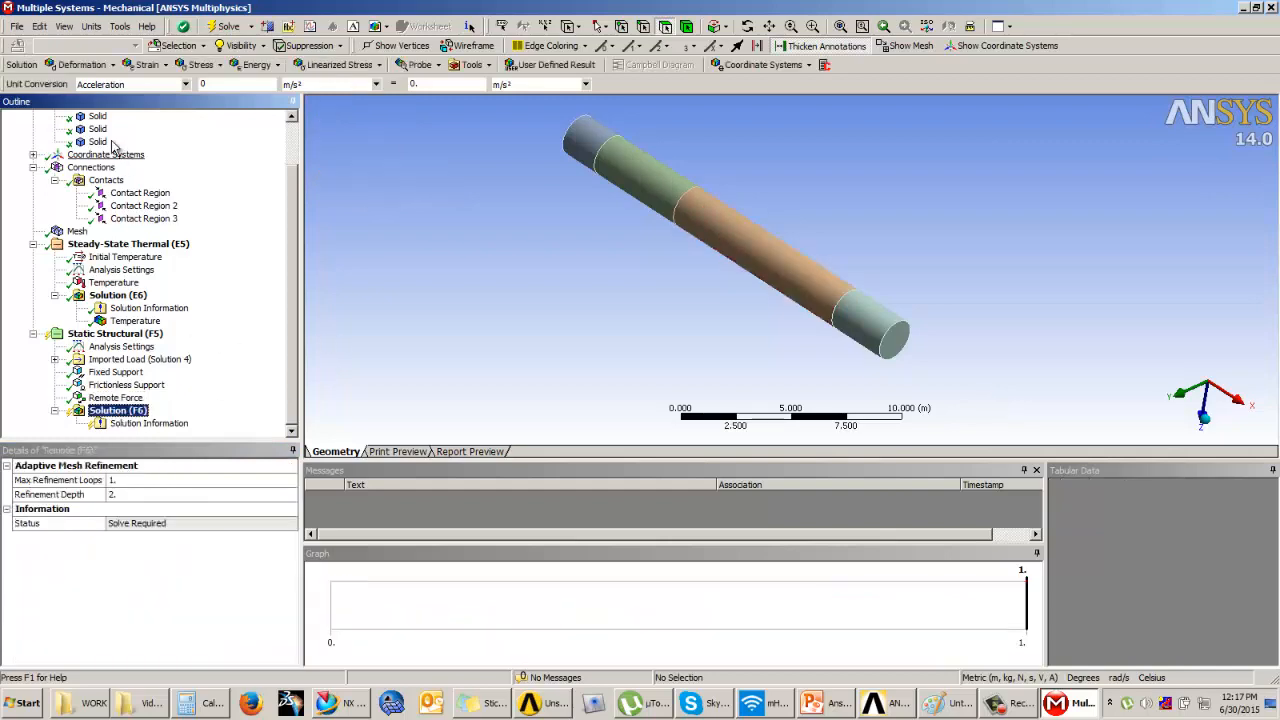
pyautogui.click(94, 64)
pyautogui.click(97, 88)
pyautogui.click(197, 65)
pyautogui.click(197, 68)
pyautogui.click(197, 65)
pyautogui.click(225, 87)
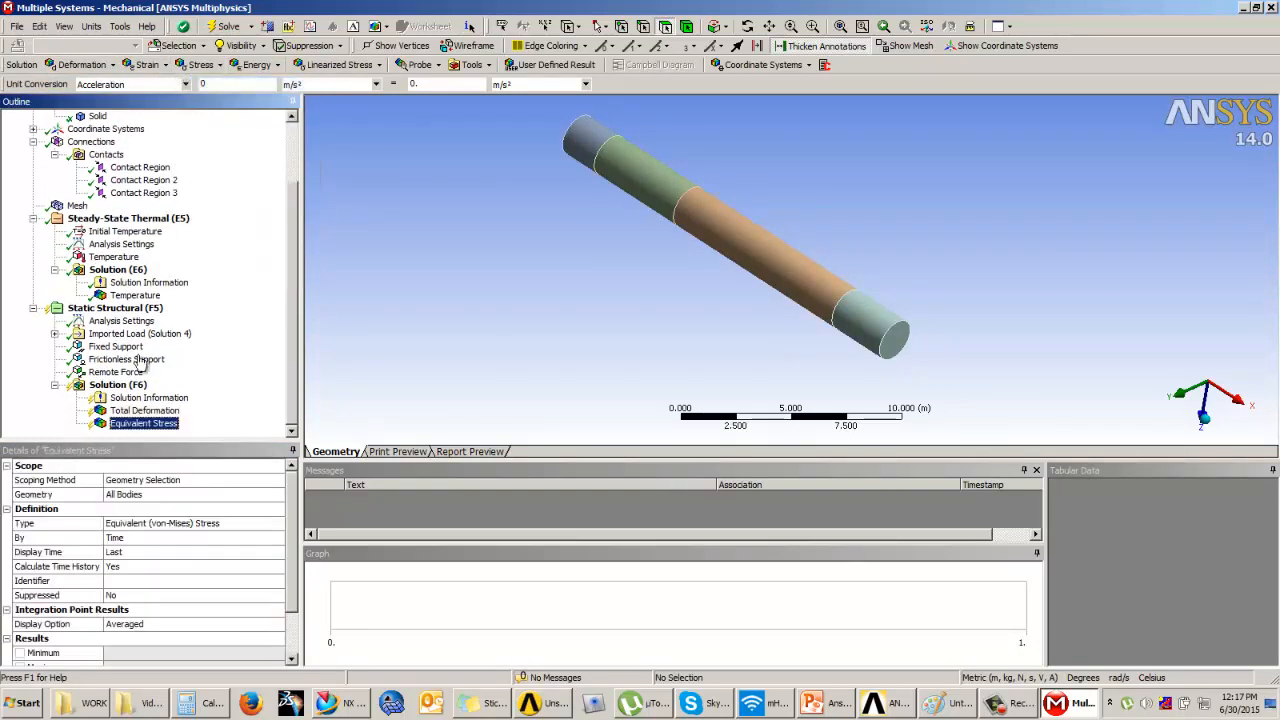
# Step: Solve the Static Structural analysis to evaluate its results
pyautogui.click(103, 390)
pyautogui.rightClick(103, 390)
pyautogui.click(116, 422)
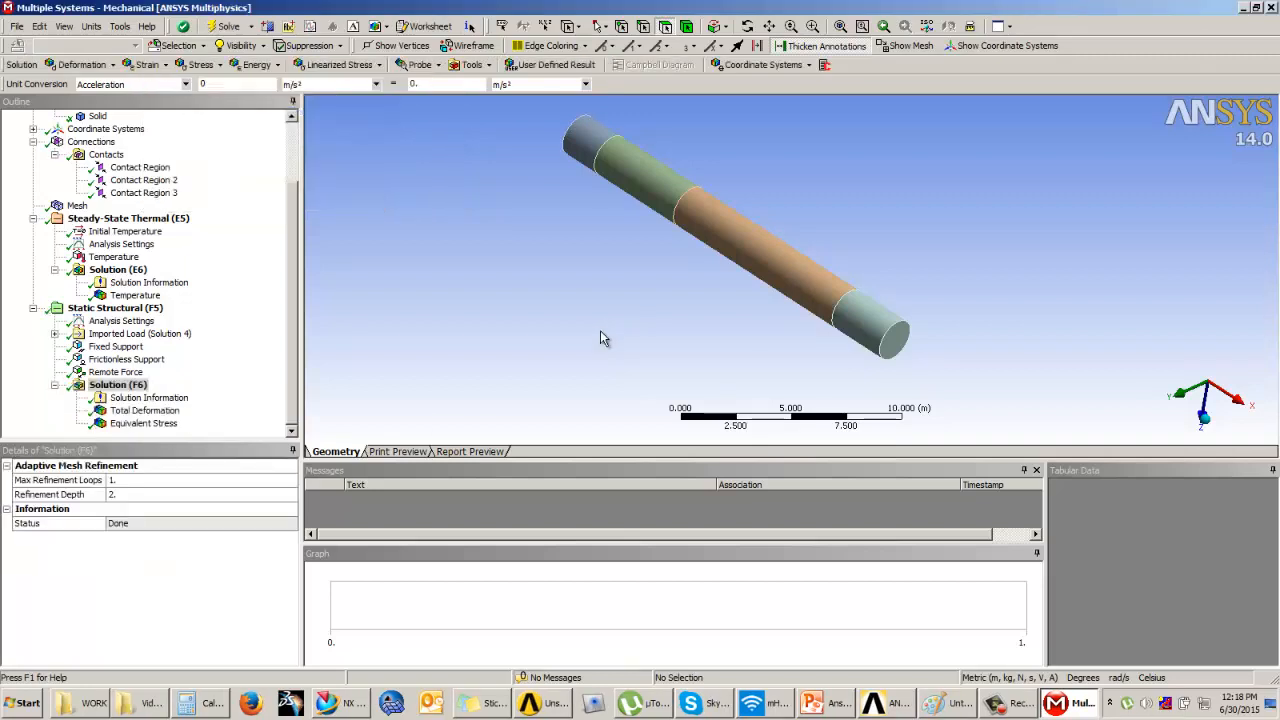
# Step: Display the Equivalent Stress result and switch the unit system to Metric (mm, kg, N, s, mV, mA)
pyautogui.click(143, 423)
pyautogui.moveTo(640, 317); pyautogui.dragTo(712, 281)
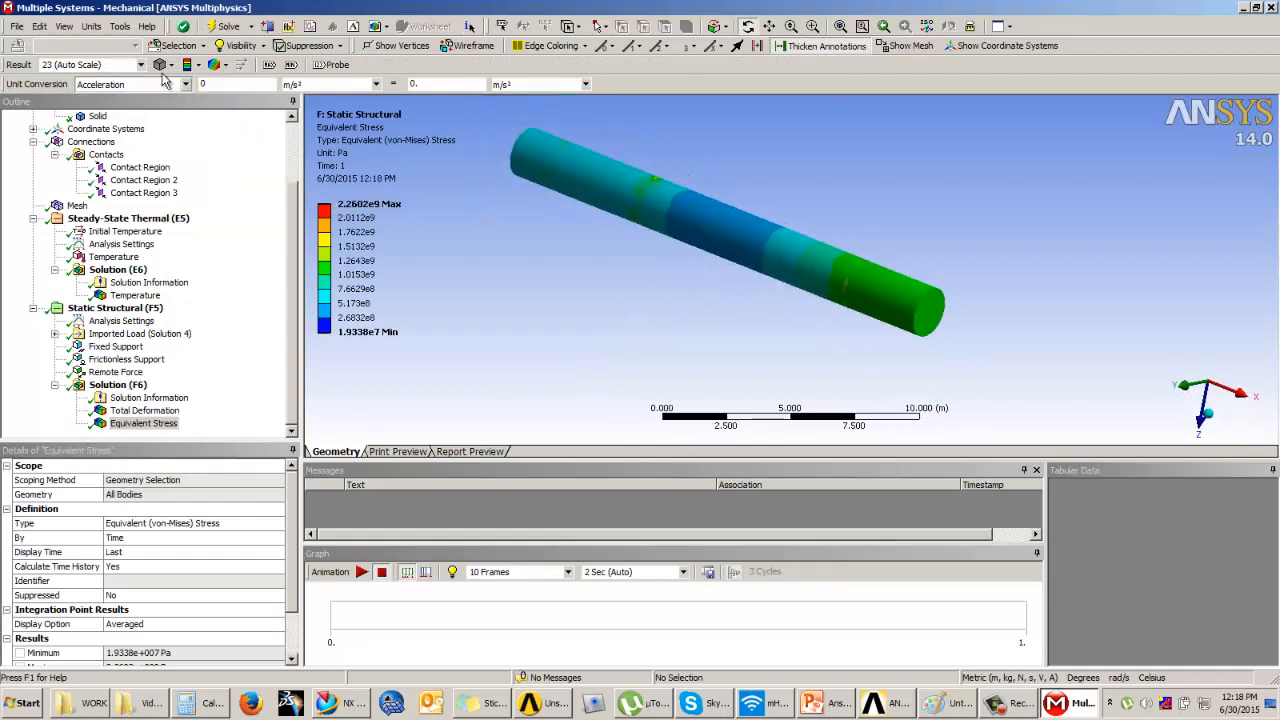
pyautogui.click(91, 26)
pyautogui.click(117, 79)
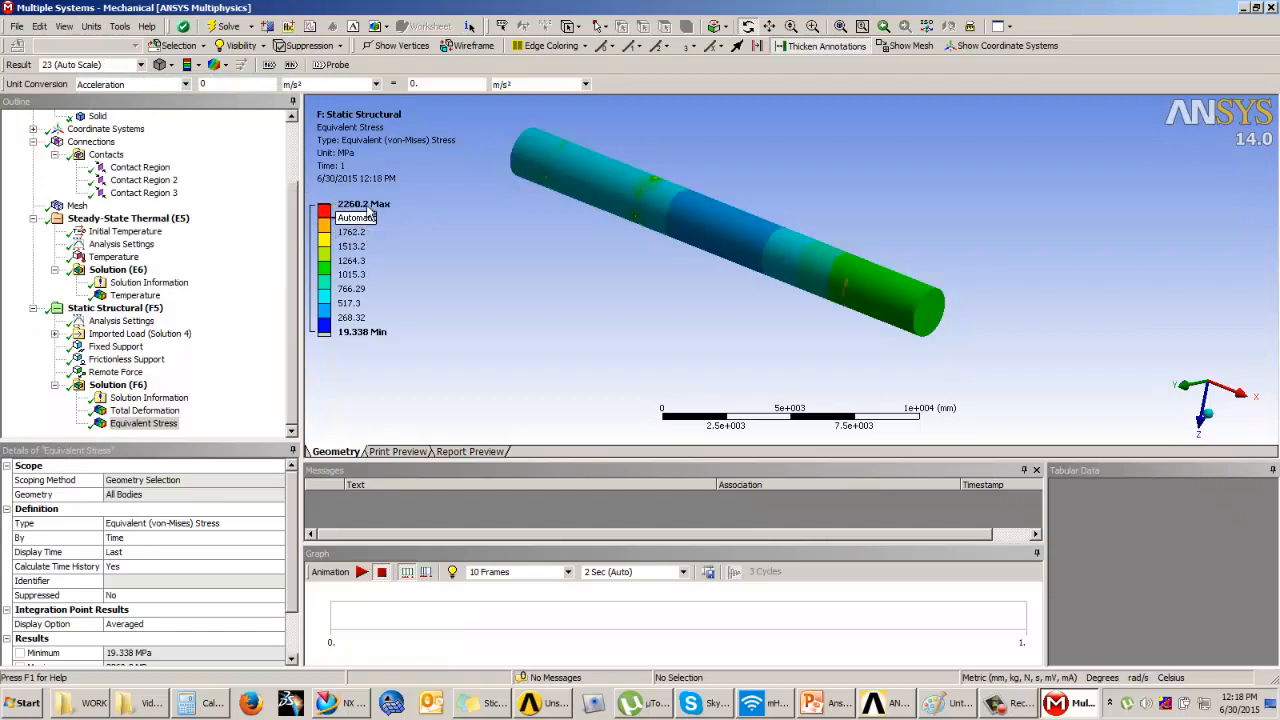
# Step: Play the Equivalent Stress animation on the rod and stop it
pyautogui.moveTo(622, 248); pyautogui.dragTo(610, 246)
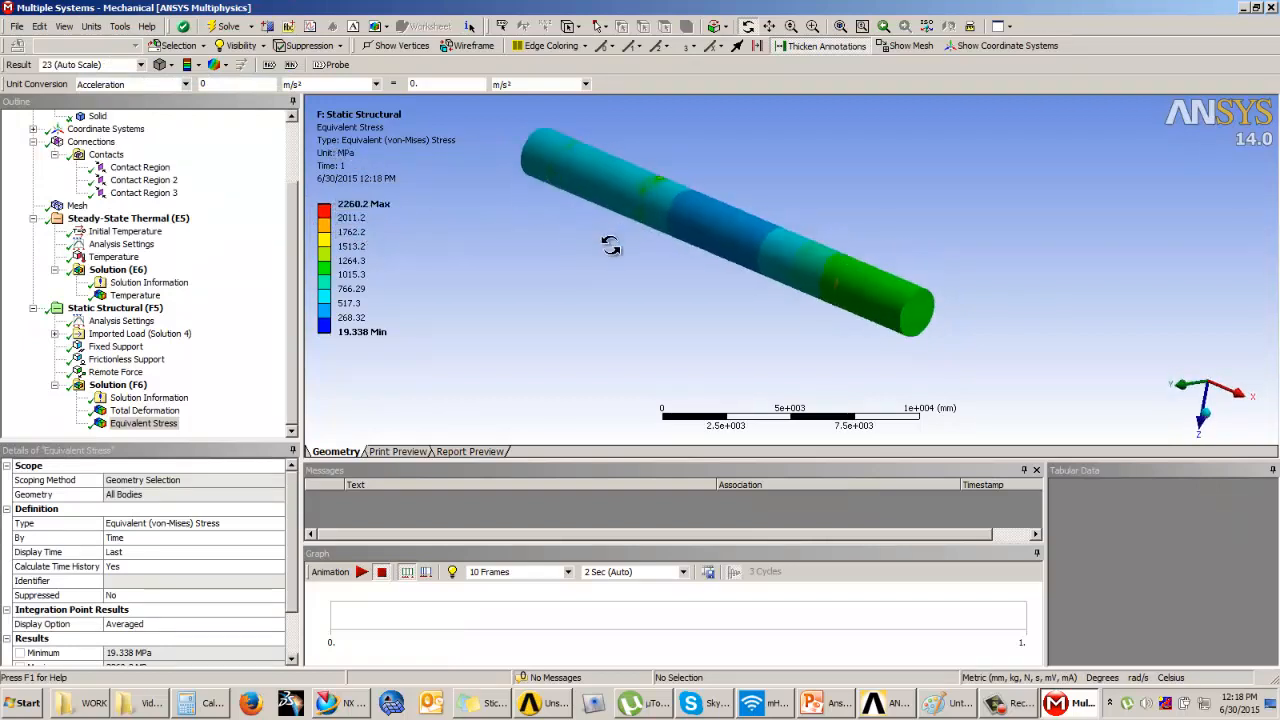
pyautogui.click(362, 572)
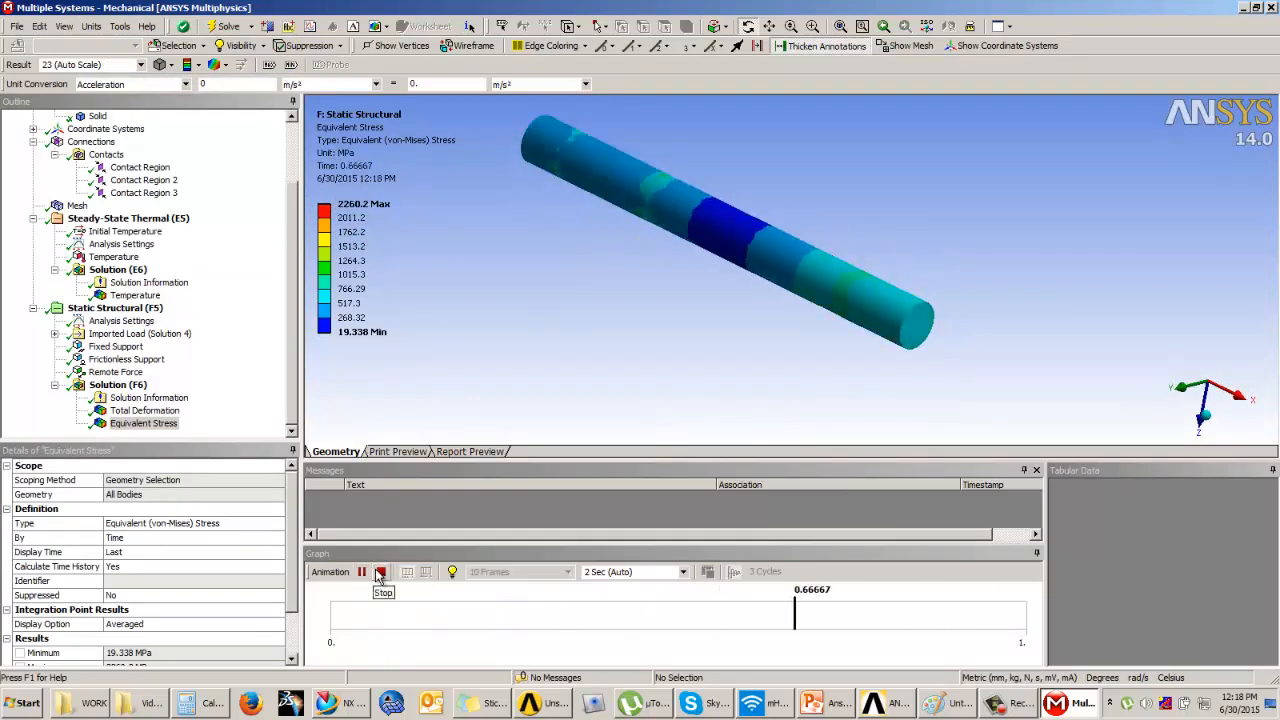
pyautogui.click(380, 572)
# Step: Display the Total Deformation result, play its animation and stop it
pyautogui.click(145, 410)
pyautogui.moveTo(573, 340); pyautogui.dragTo(563, 298)
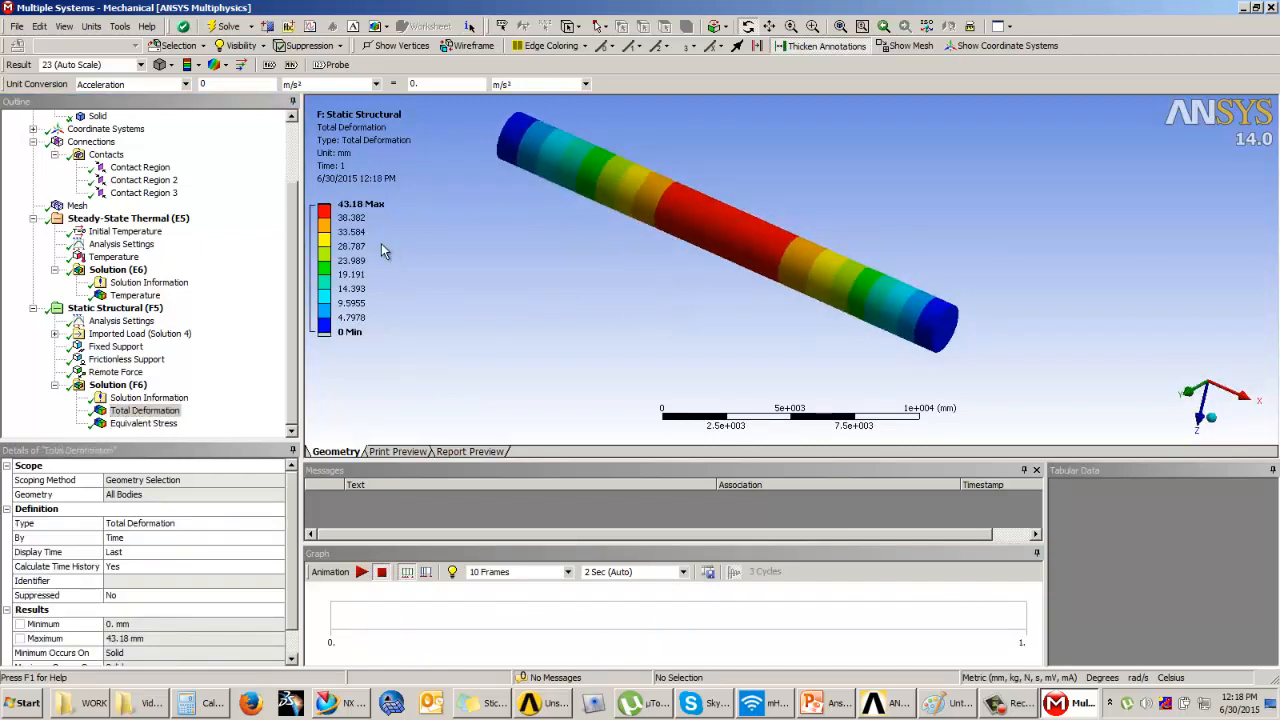
pyautogui.click(361, 571)
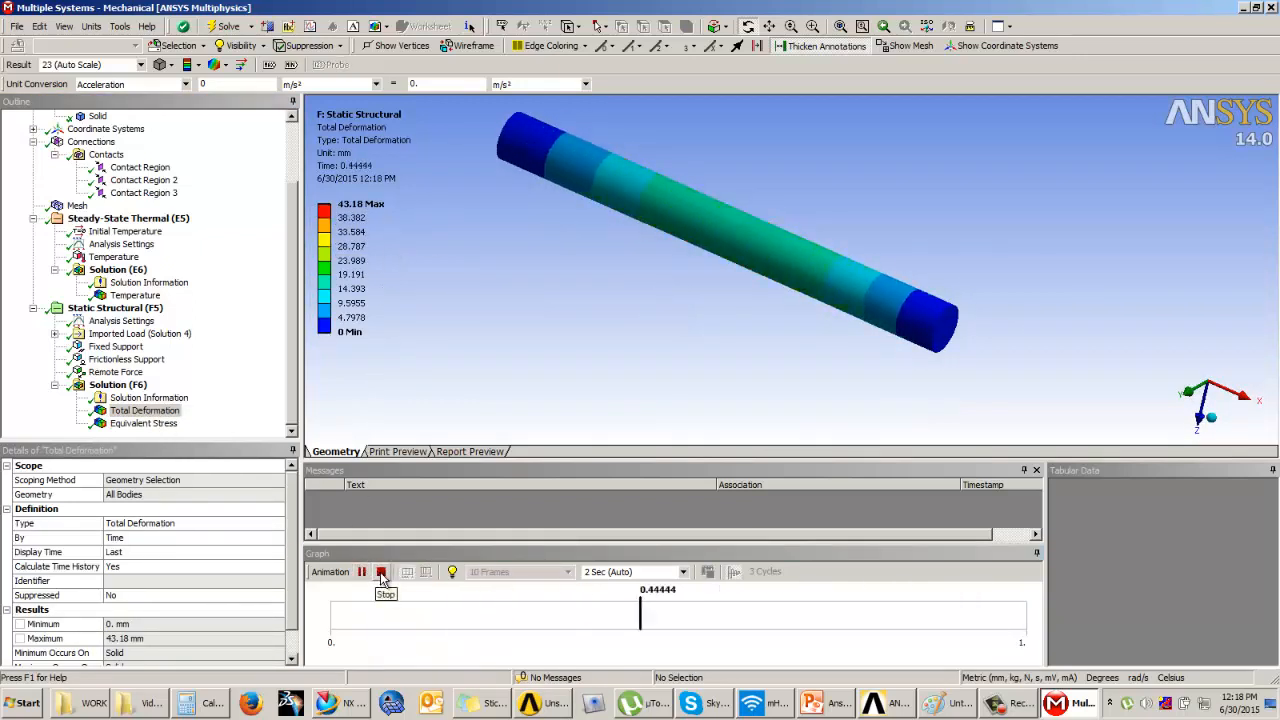
pyautogui.click(381, 572)
# Step: Examine the Total Deformation contours along the rod and show the Example 3 slide full screen in PowerPoint
pyautogui.moveTo(651, 354)
pyautogui.mouseDown()
pyautogui.moveTo(681, 287)
pyautogui.moveTo(486, 280)
pyautogui.moveTo(737, 303)
pyautogui.moveTo(751, 268)
pyautogui.moveTo(760, 311)
pyautogui.mouseUp()
pyautogui.scroll(3, 742, 305)
pyautogui.scroll(-4, 743, 305)
pyautogui.scroll(3, 755, 305)
pyautogui.scroll(-3, 759, 305)
pyautogui.click(831, 712)
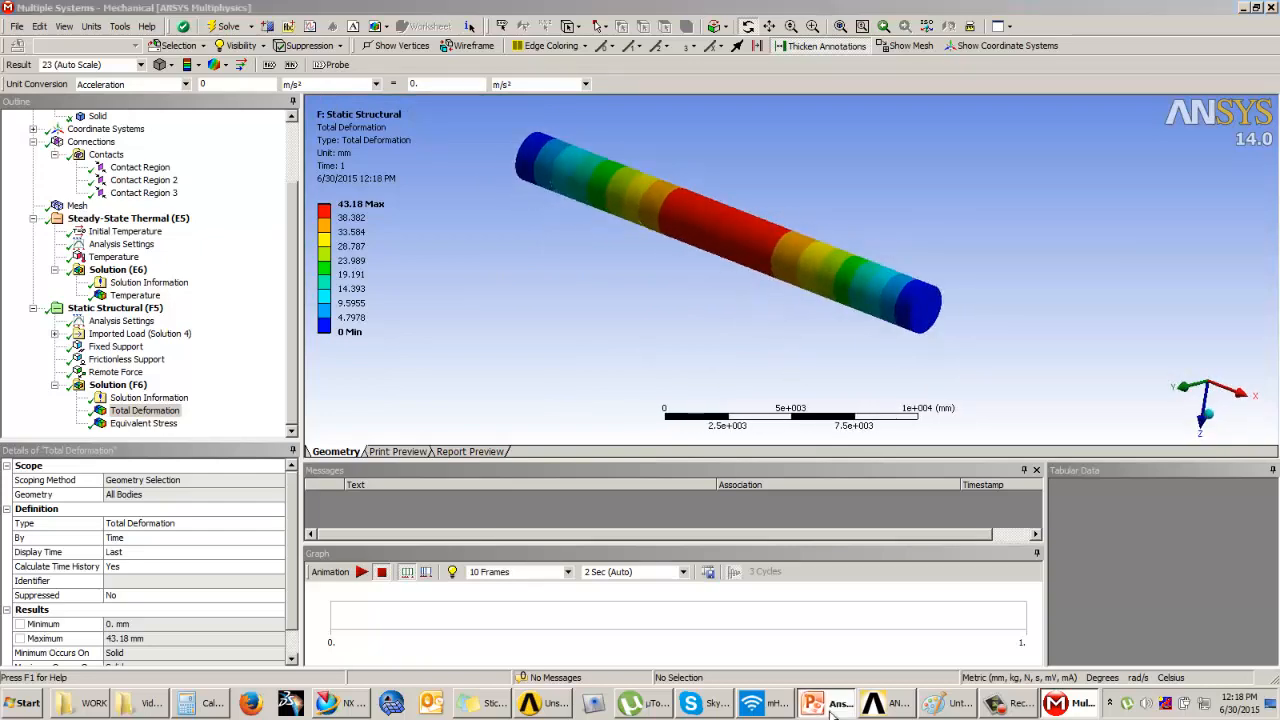
pyautogui.click(1113, 677)
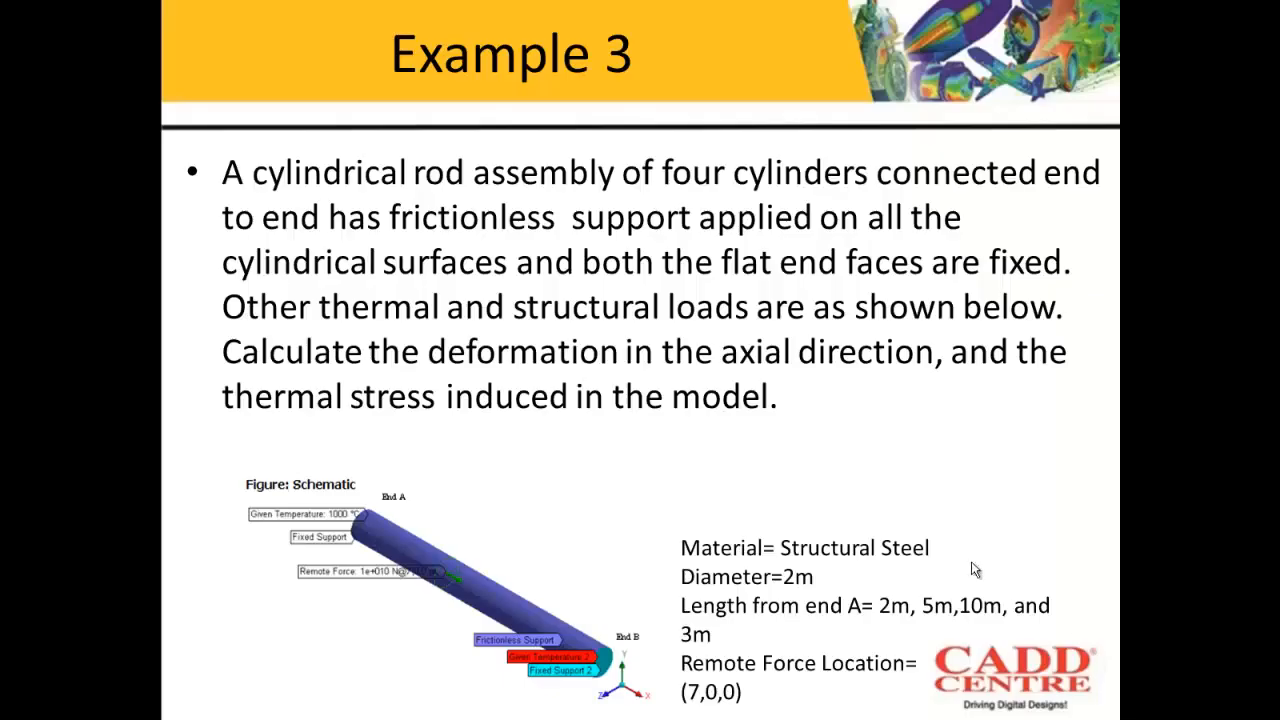